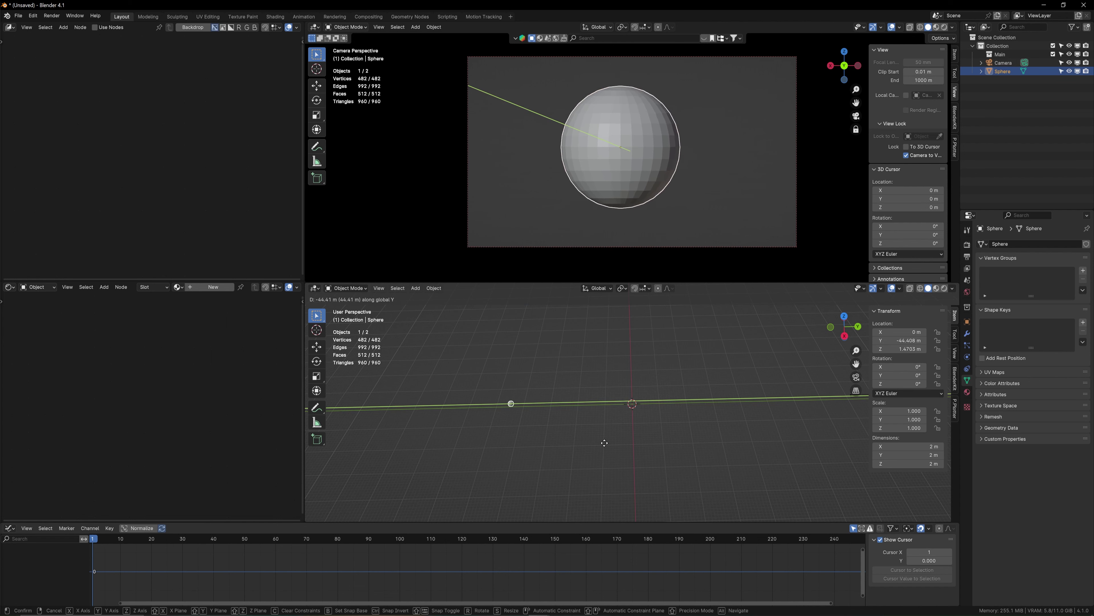
Scale the sphere up to about 3.05 and move it away from the camera to about -532 m along the Y axis
left_click(490, 415)
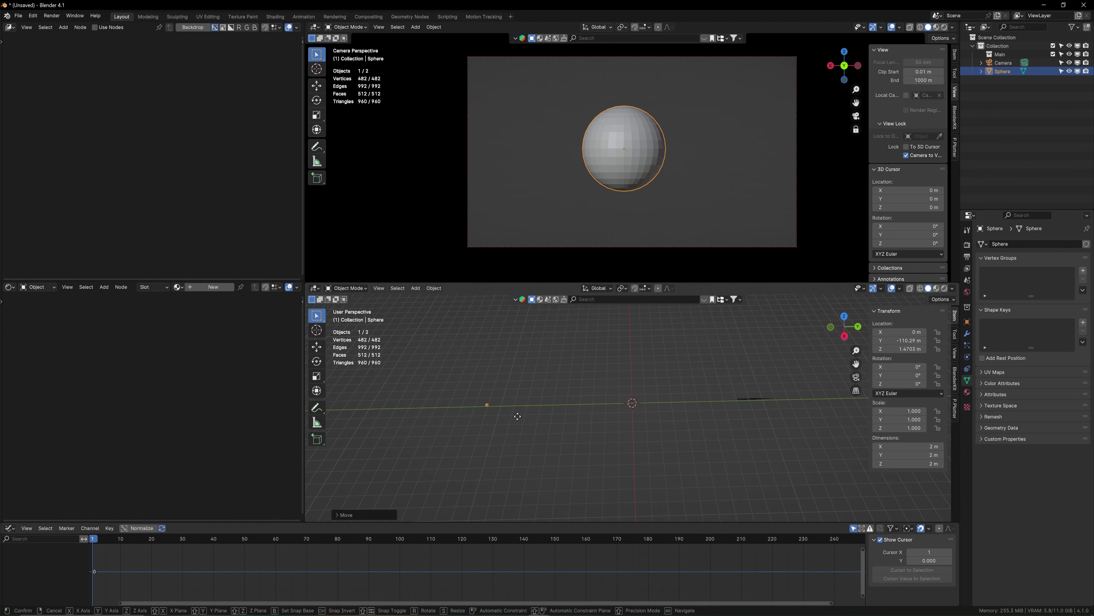
left_click(366, 418)
key("s")
left_click(619, 385)
scroll(620, 387, "down", 5)
key("g")
key("y")
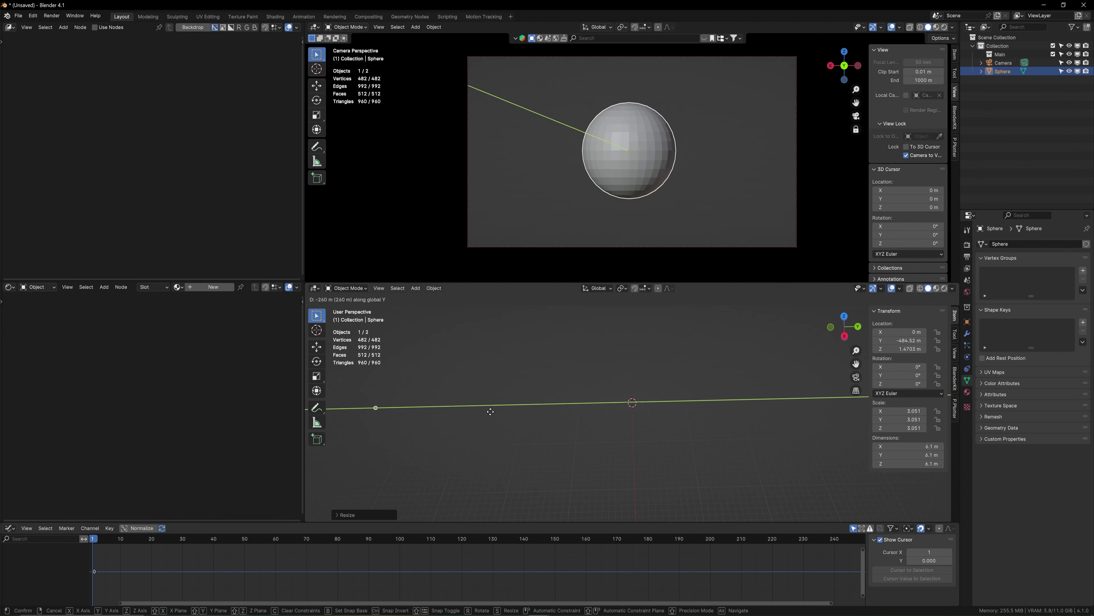
left_click(467, 417)
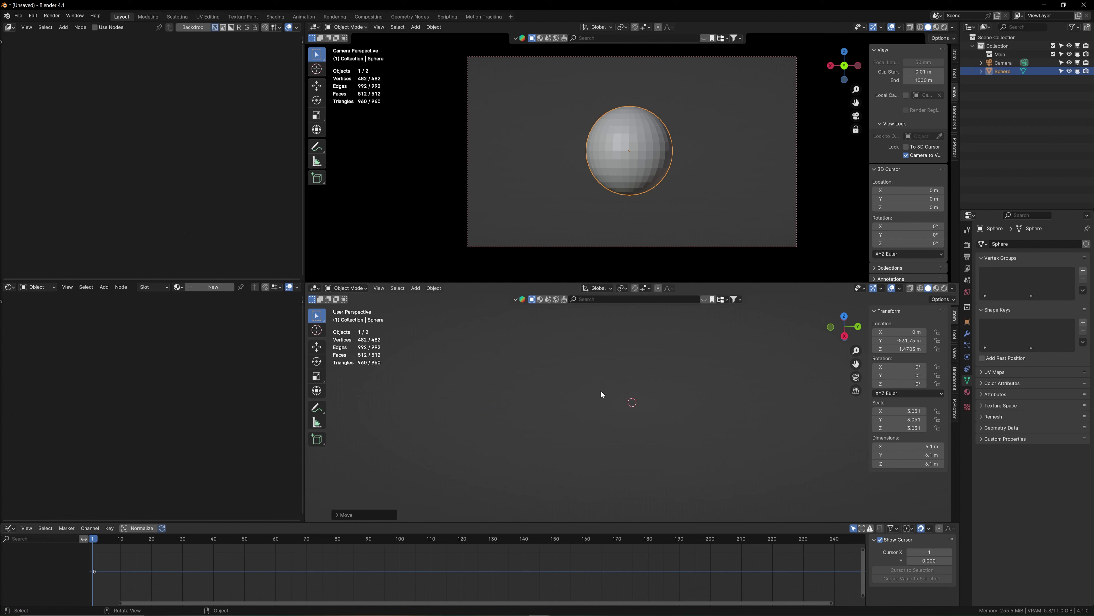
Set the user-perspective viewport's clip end to 99999999 m so the distant sphere is drawn
left_click(955, 352)
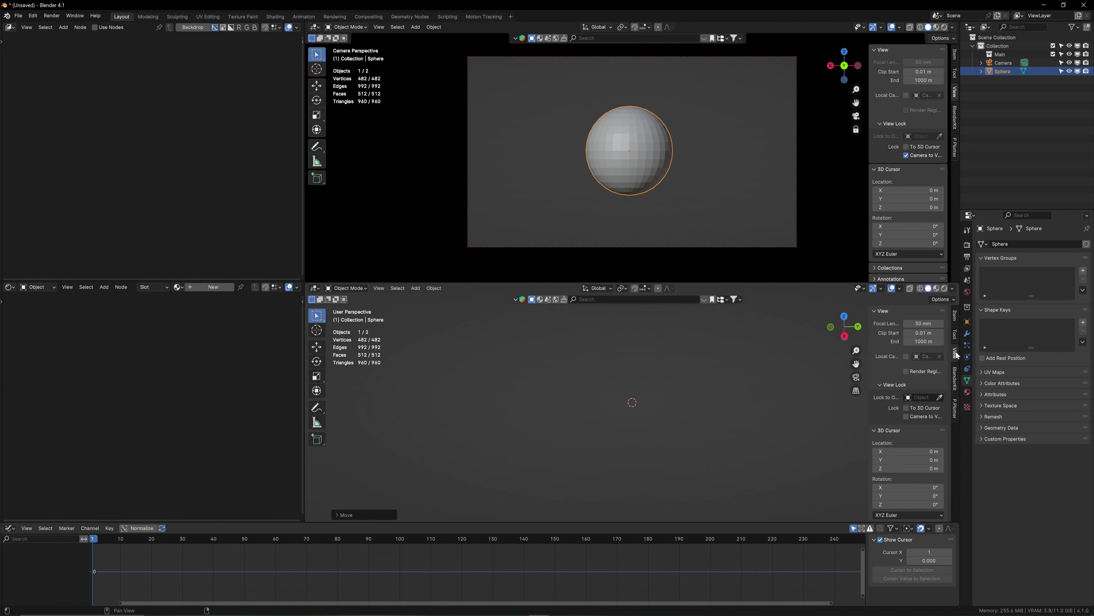
left_click_drag(919, 342, 921, 342)
left_click(924, 341)
type("99999999")
key("Return")
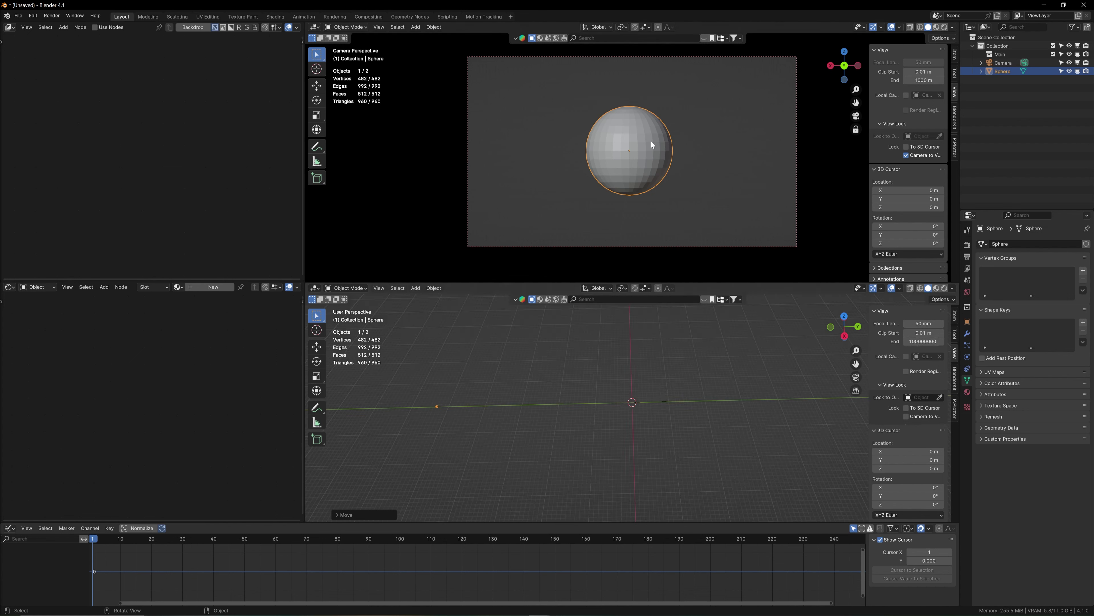
Apply Shade Smooth to the sphere
right_click(649, 157)
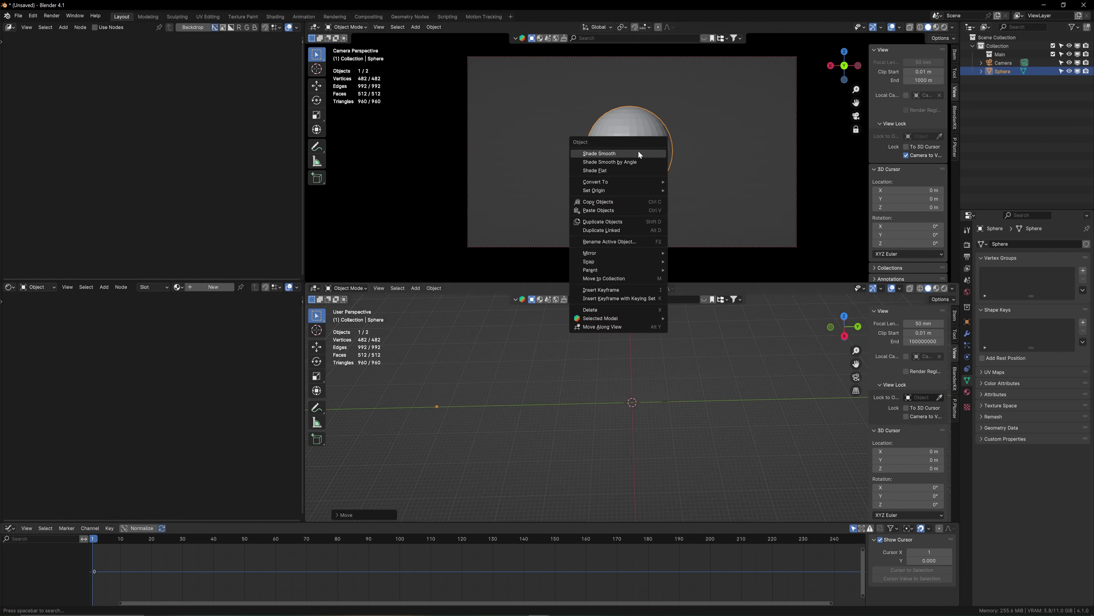
left_click(637, 153)
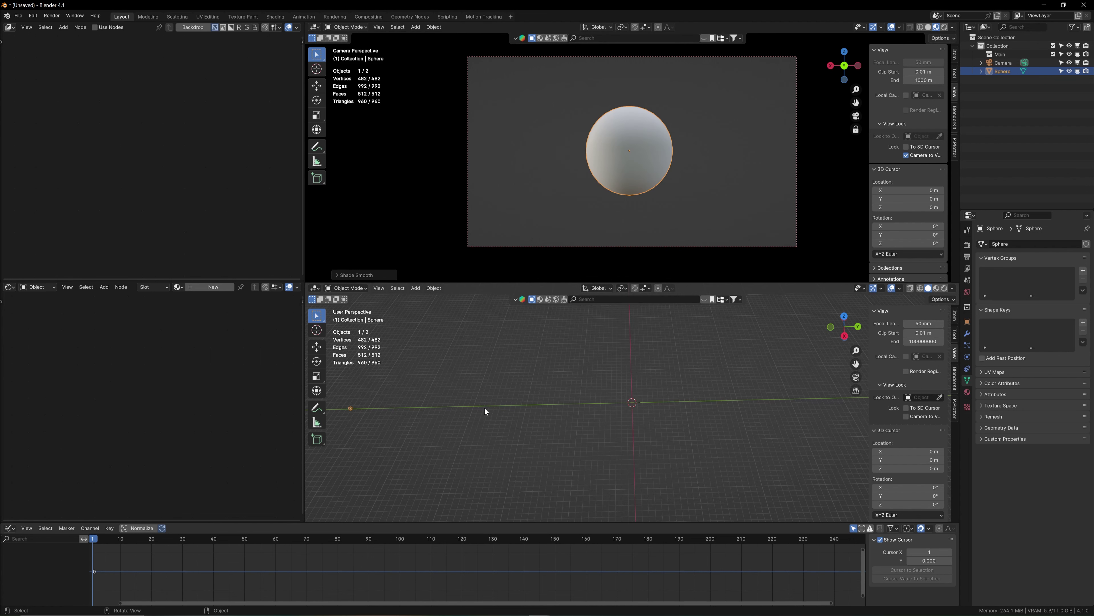
Search the asset library for "tesla" and place the light-coloured Tesla Cybertruck model in front of the sphere in the scene
mouse_move(684, 298)
left_click(629, 299)
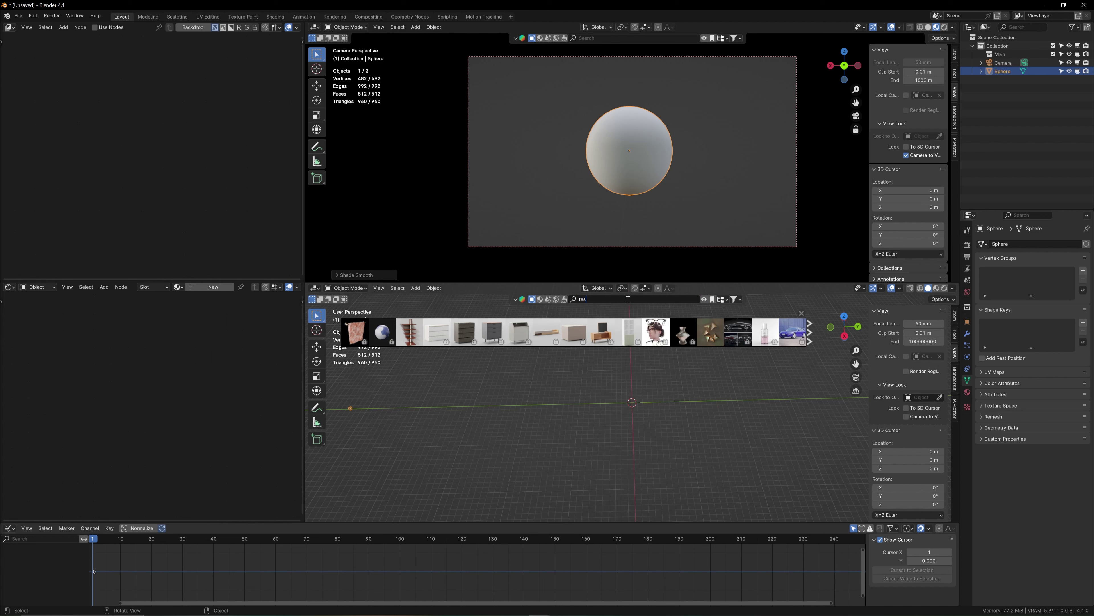
type("tesla")
key("Return")
mouse_move(728, 318)
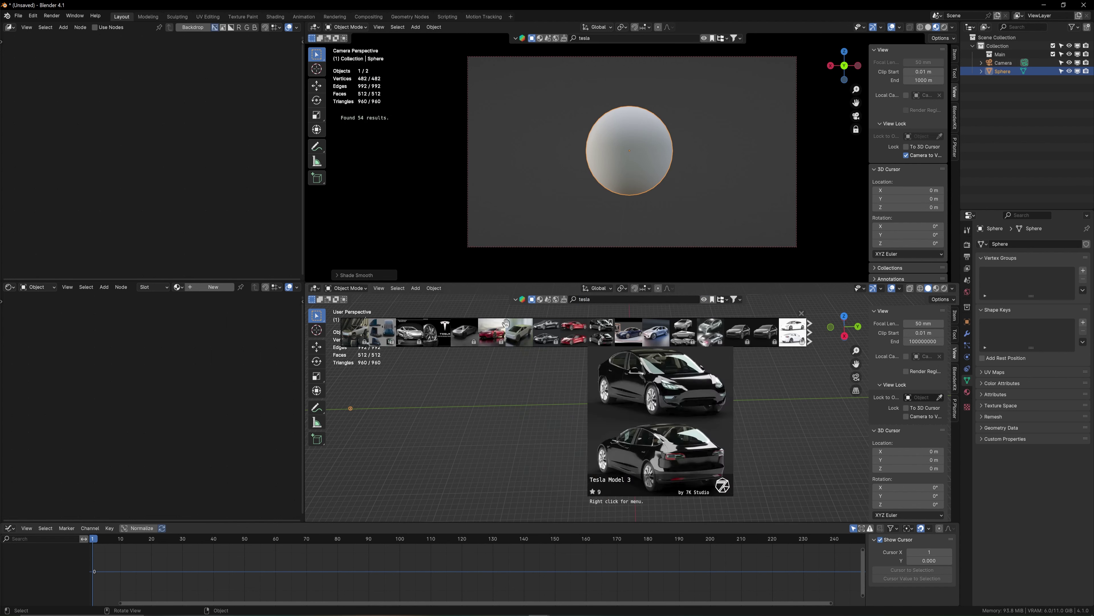
mouse_move(517, 335)
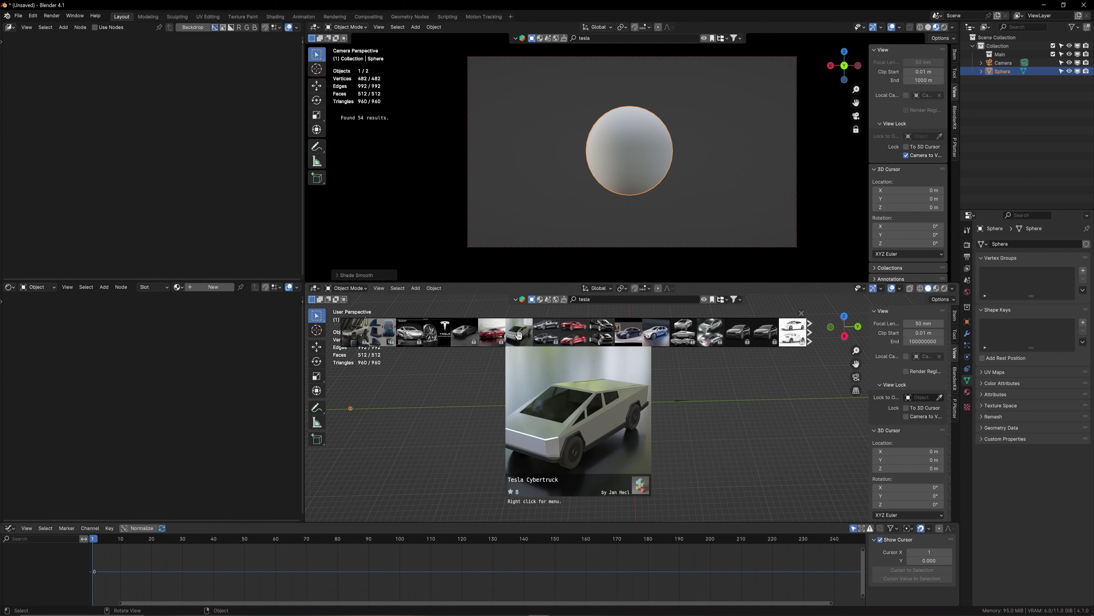
mouse_move(518, 335)
left_mouse_down()
mouse_move(494, 419)
mouse_move(607, 325)
mouse_move(598, 290)
left_mouse_up()
mouse_move(458, 336)
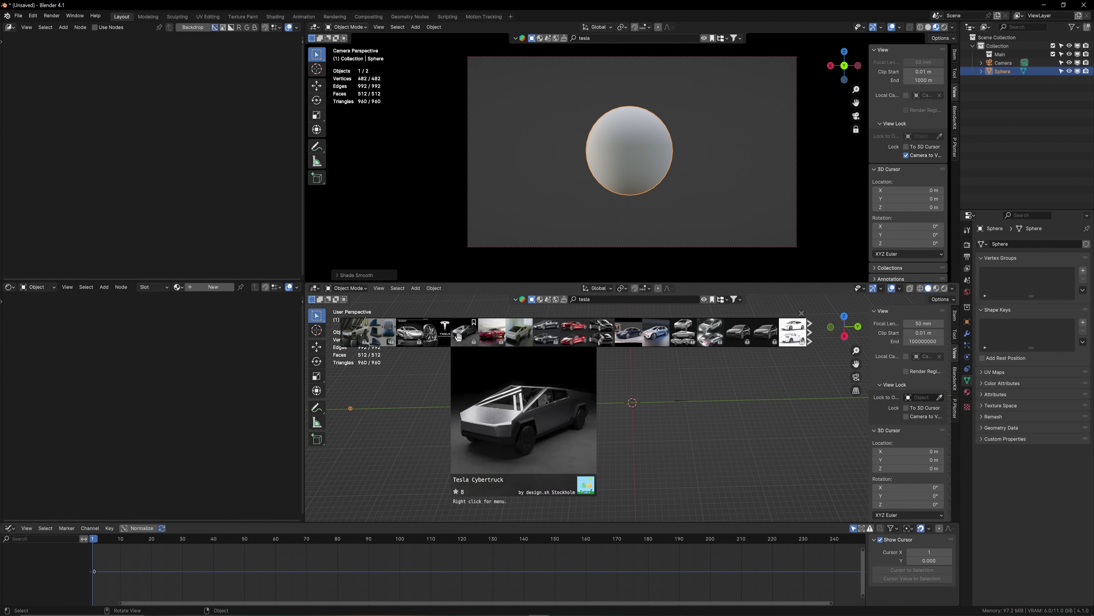
left_click_drag(517, 337, 457, 406)
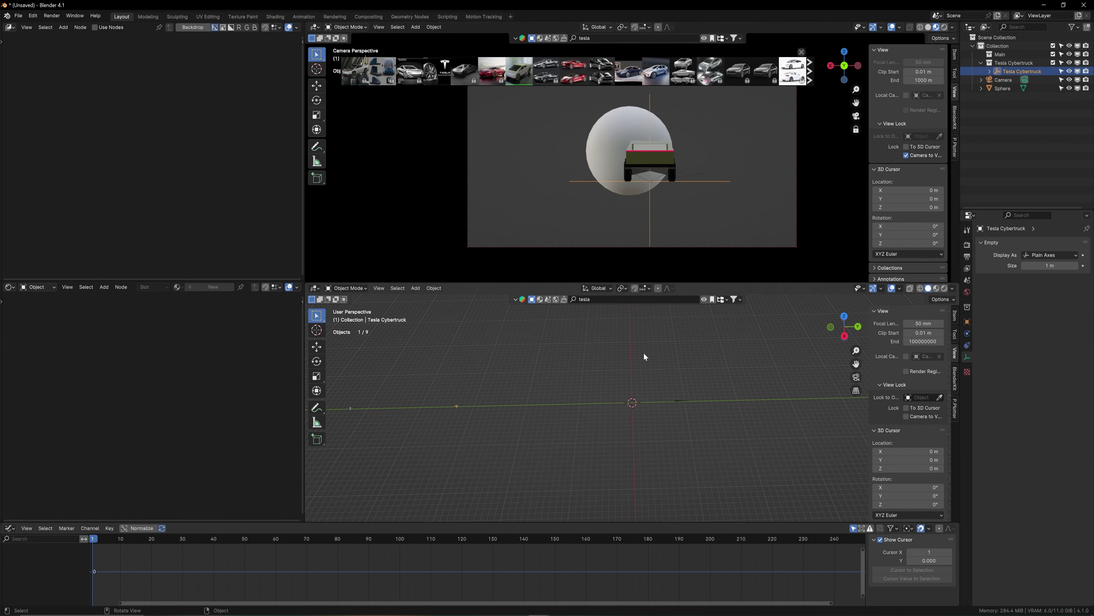
Rotate the Tesla Cybertruck about the global Z axis until its side faces the camera
middle_click_drag(521, 405, 590, 385)
key("g")
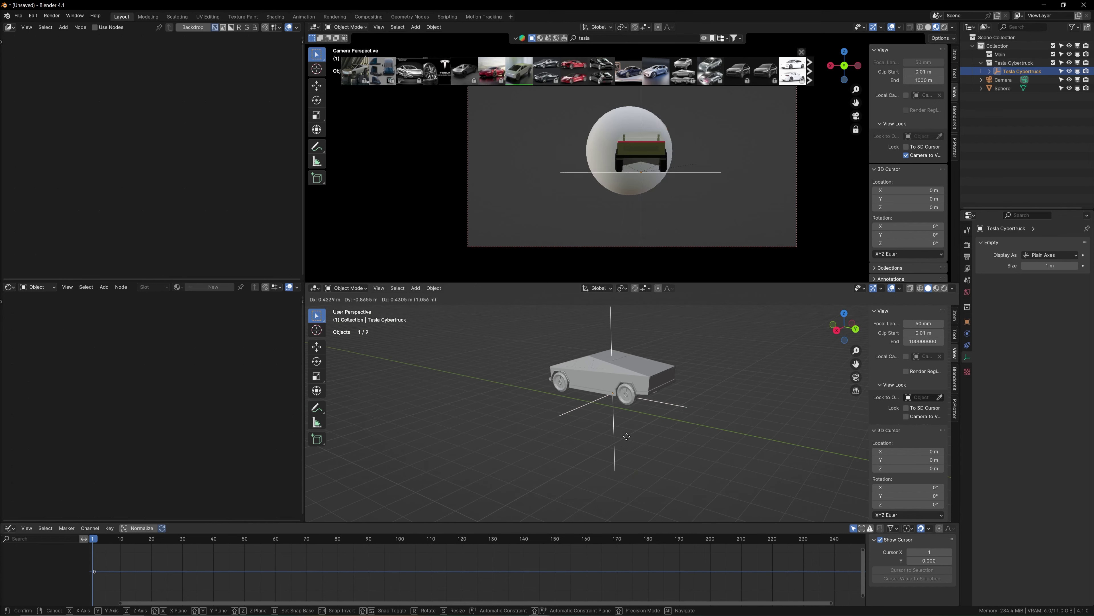
left_click(654, 433)
key("r")
key("z")
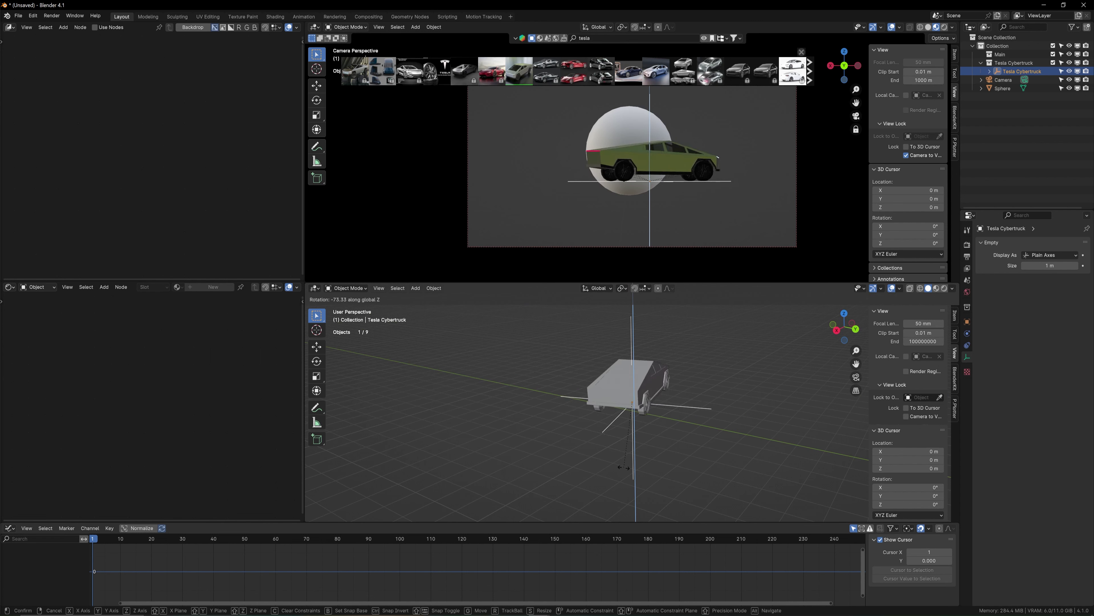
left_click(728, 427)
middle_click_drag(728, 427, 676, 425)
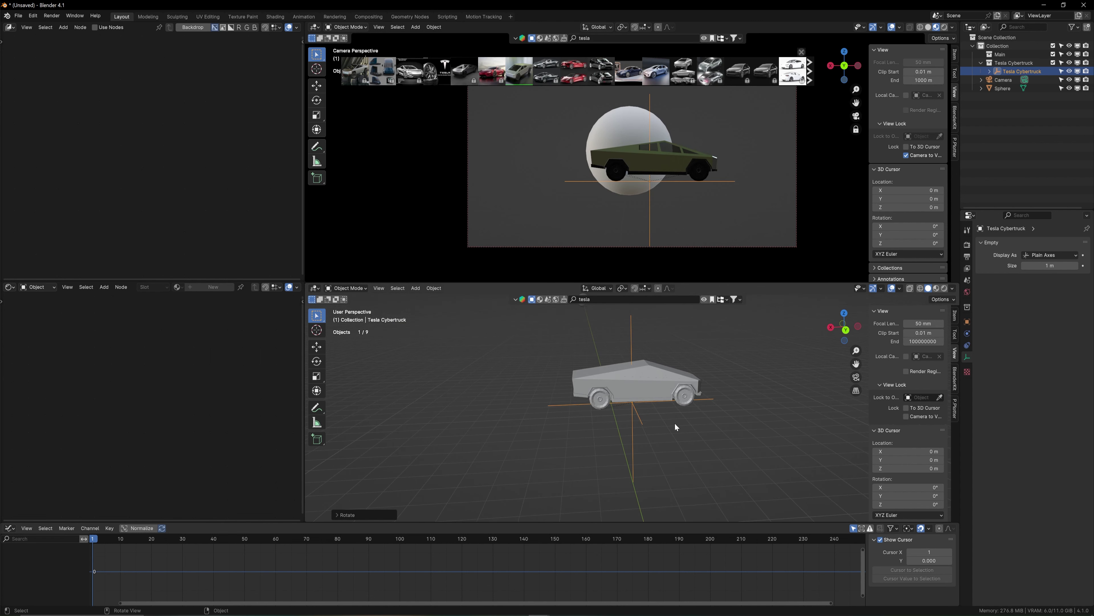
key("r")
right_click(666, 416)
key("r")
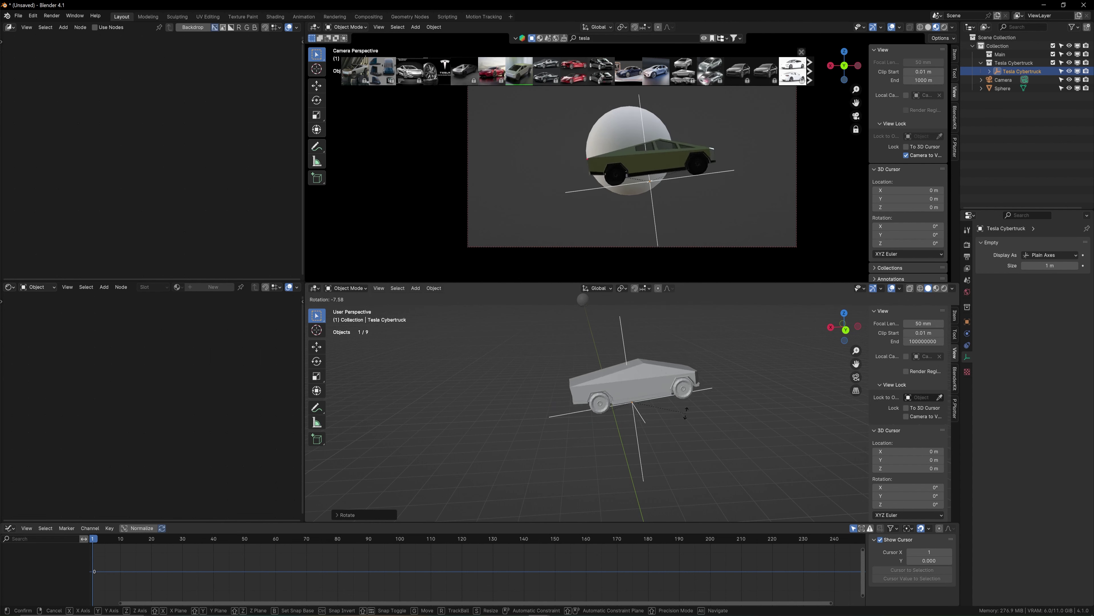
key("z")
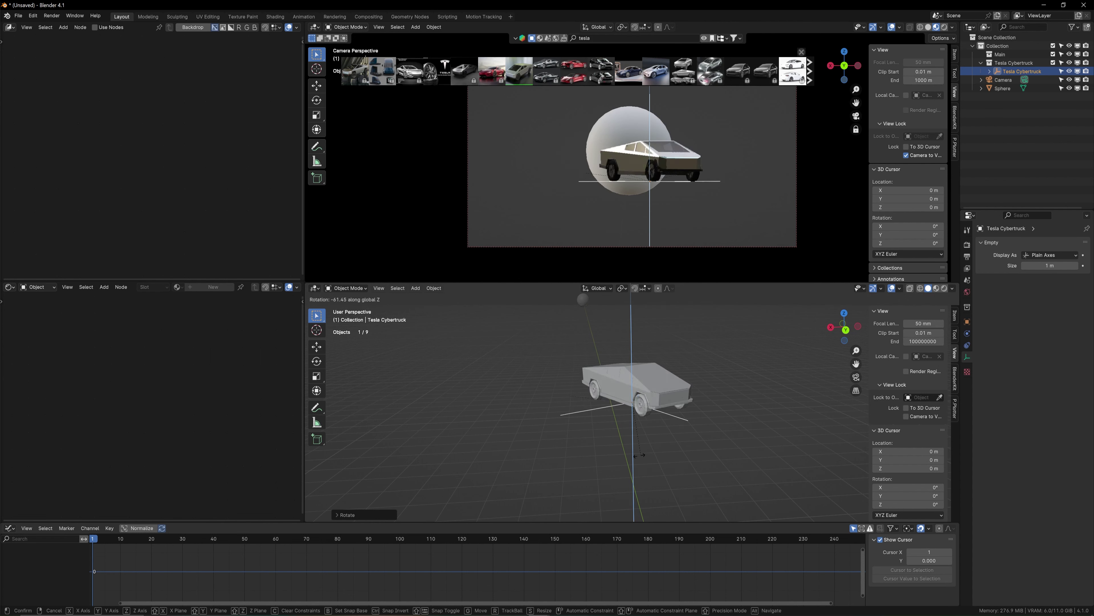
left_click(679, 435)
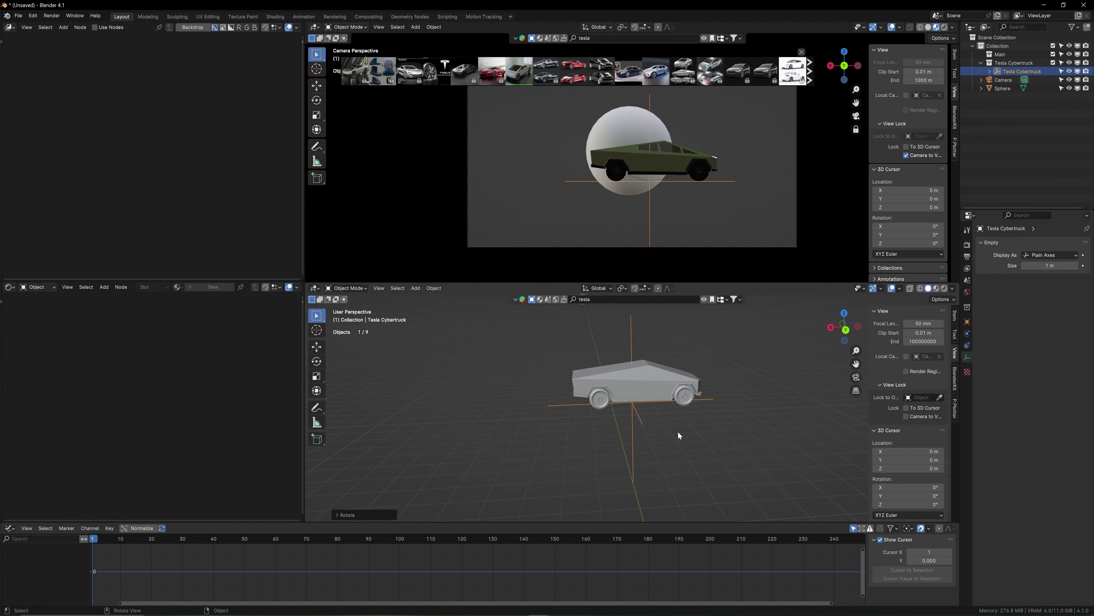
Move the Tesla Cybertruck slightly farther from the camera along the global Y axis
key("g")
key("y")
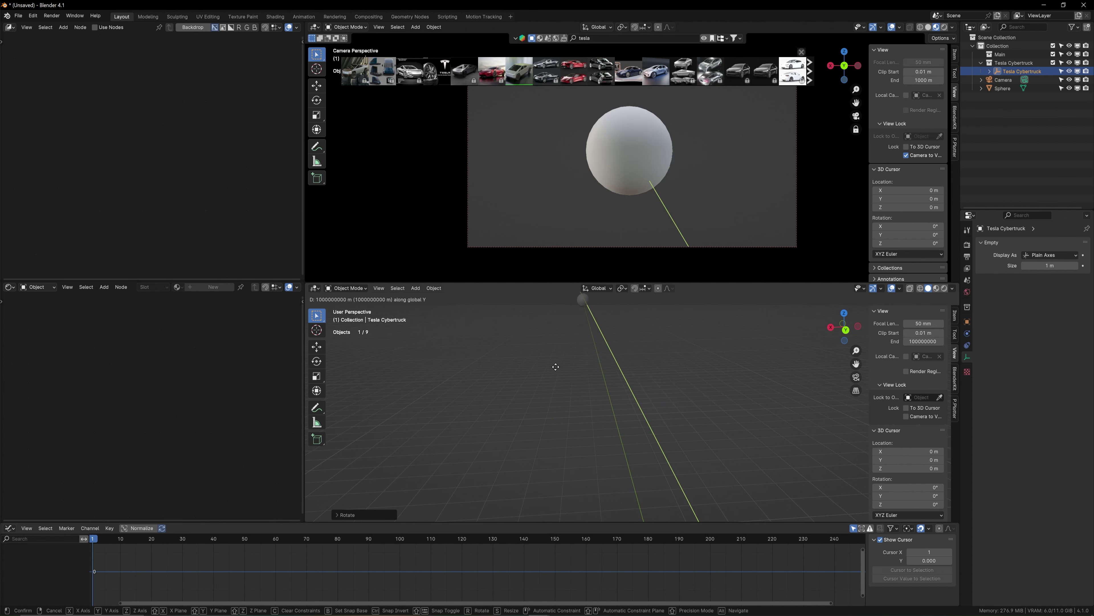
left_click(582, 366)
Scale the sphere up several times and move it much farther from the camera along the global Y axis
middle_click_drag(598, 359, 468, 341)
left_click(439, 326)
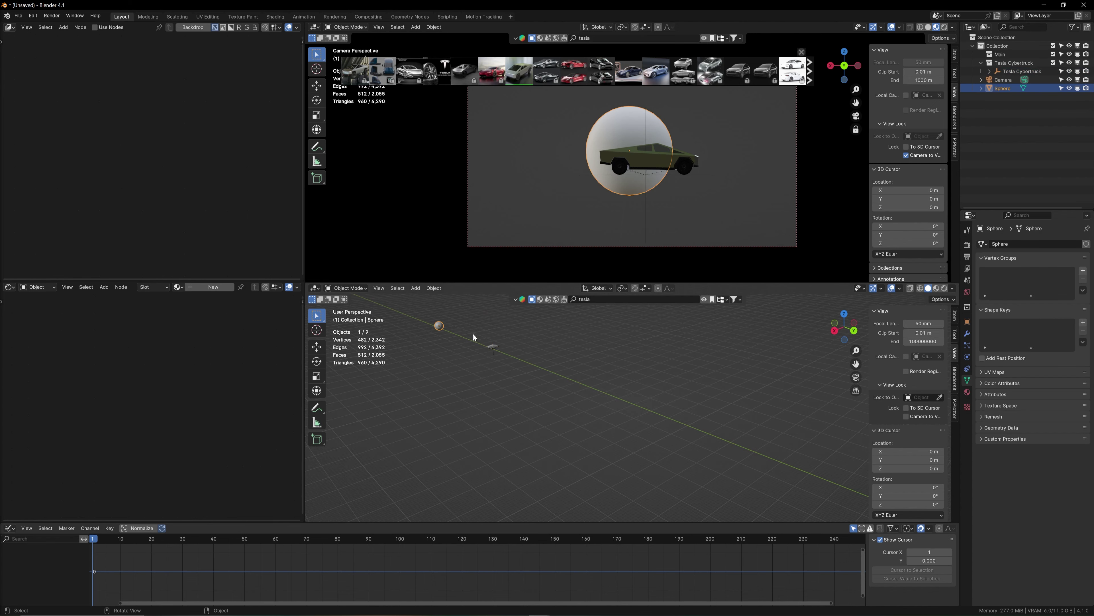
key("s")
left_click(840, 442)
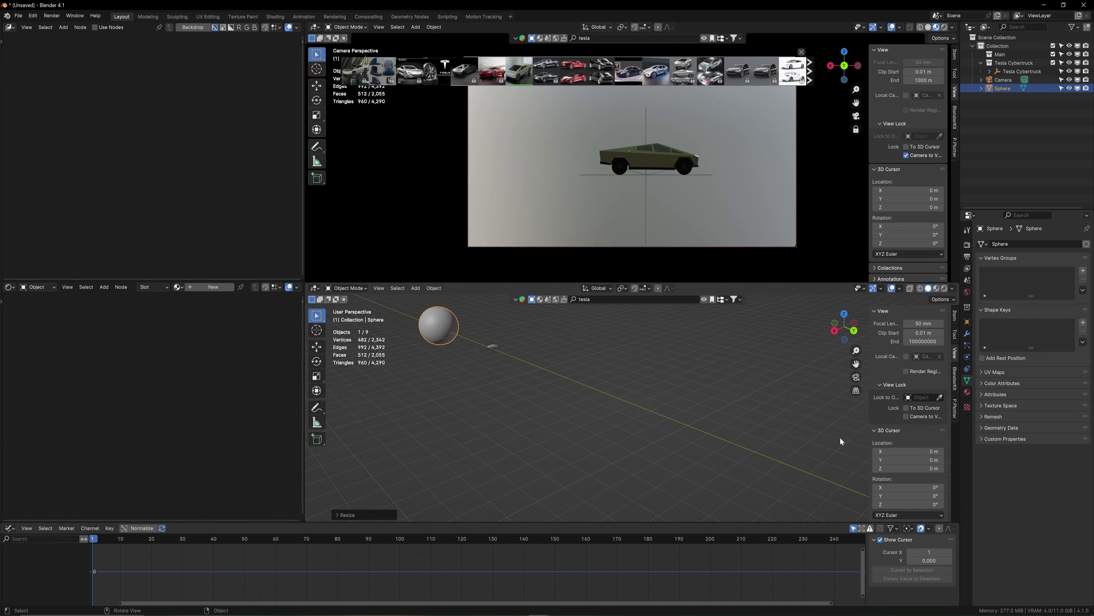
key("g")
key("y")
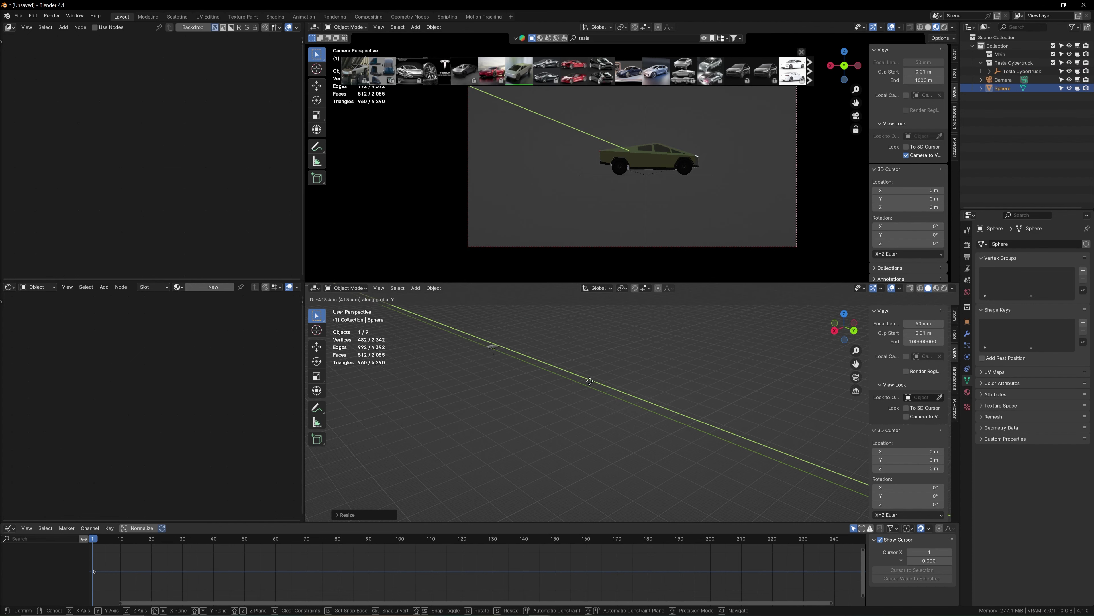
left_click(905, 216)
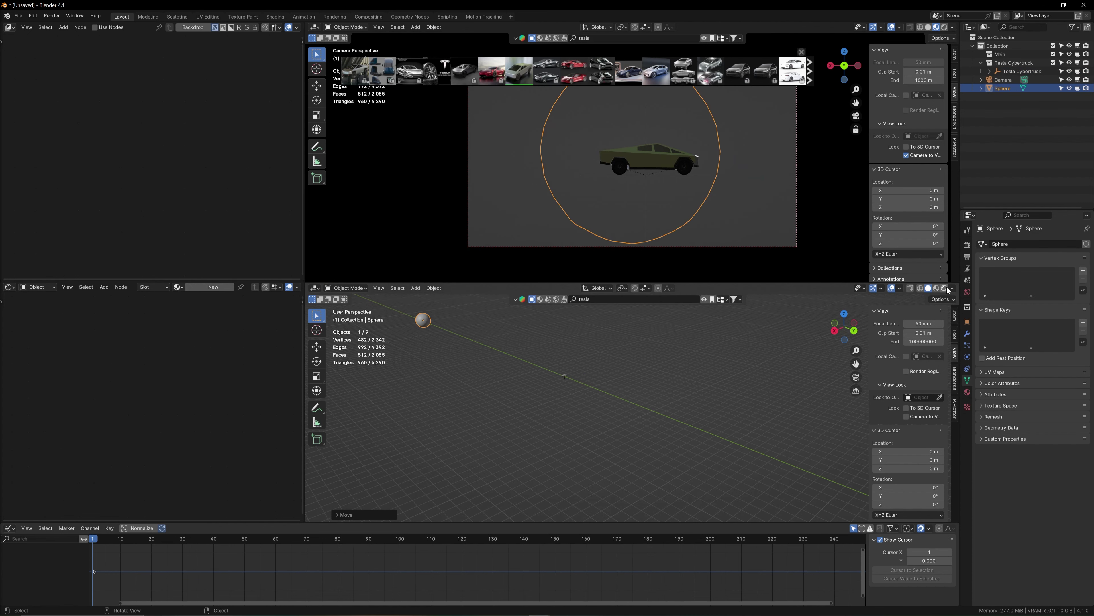
Extend the camera's clip end to an extremely large distance in its lens settings
left_click(1003, 80)
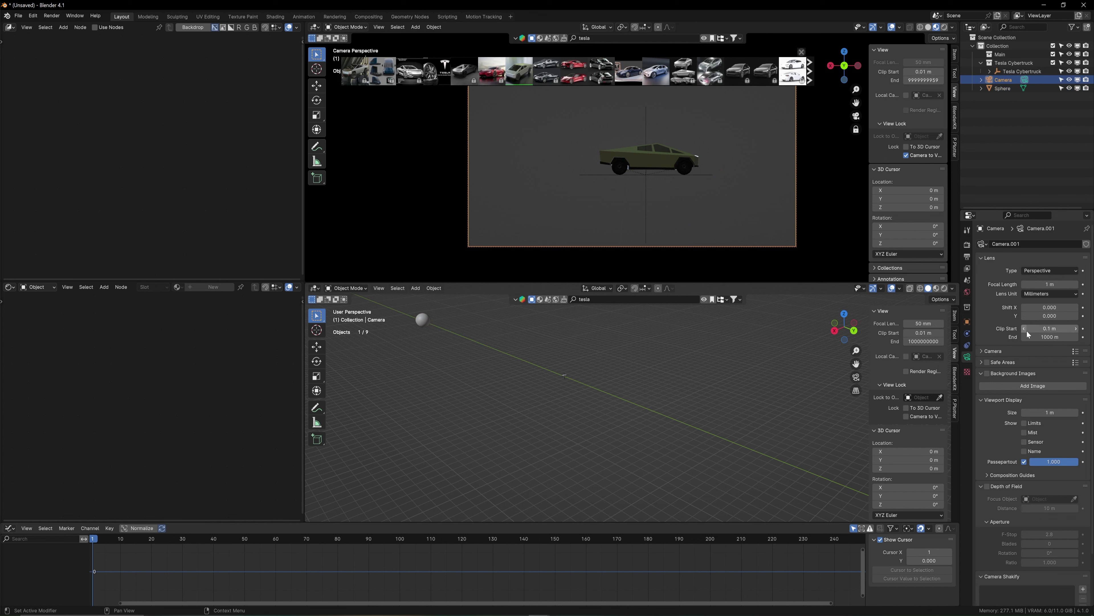
left_click(1047, 339)
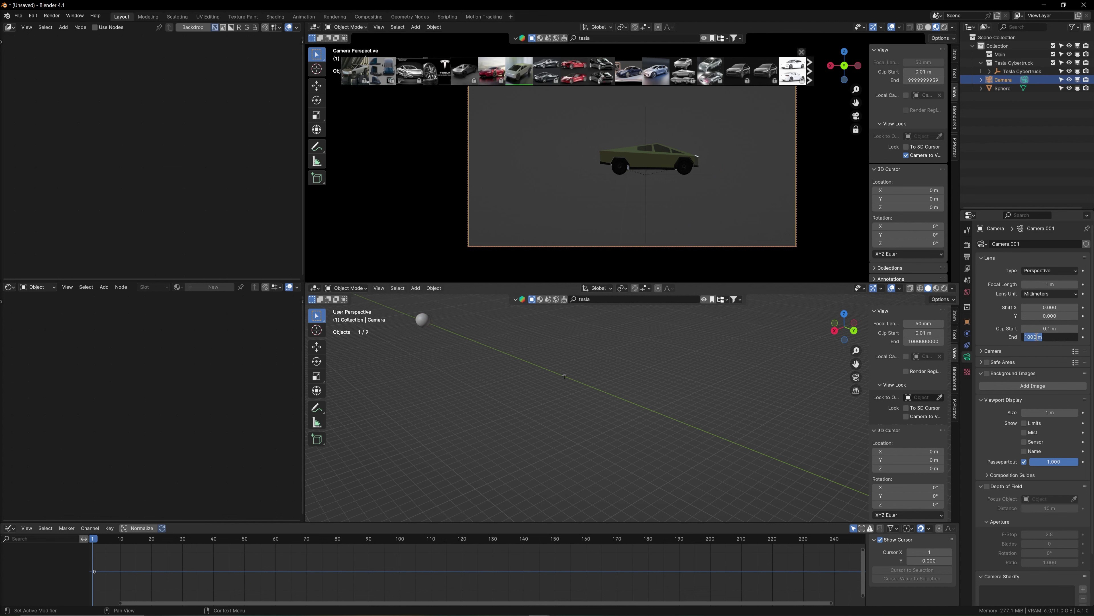
left_click(1033, 337)
type("000000000")
key("Return")
Move the sphere farther away along the global Y axis until it looks about as wide as the Cybertruck in the camera view
left_click(424, 320)
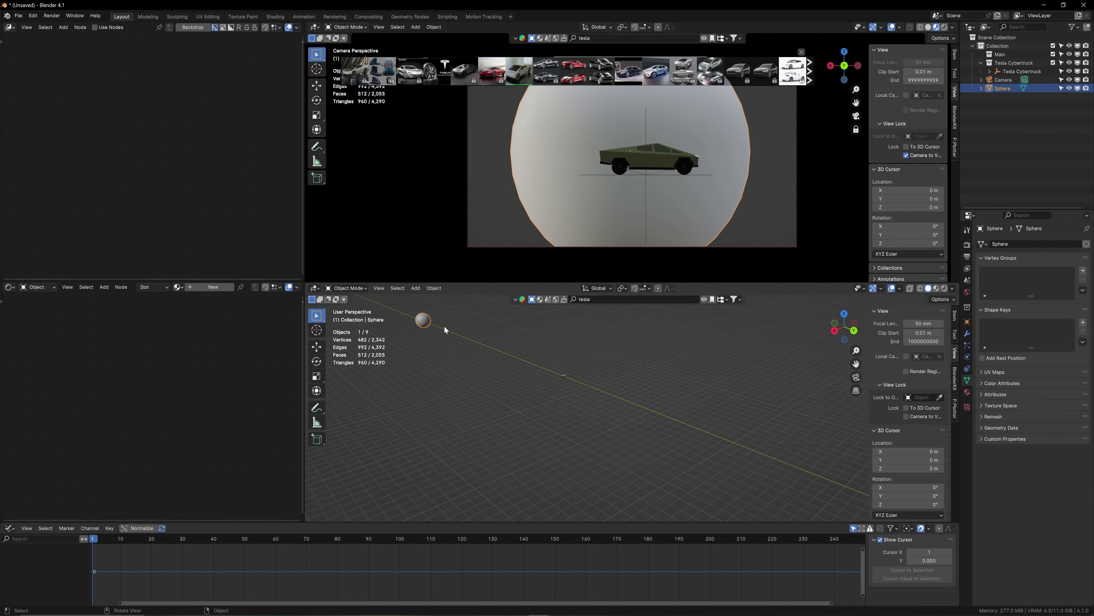
key("g")
key("y")
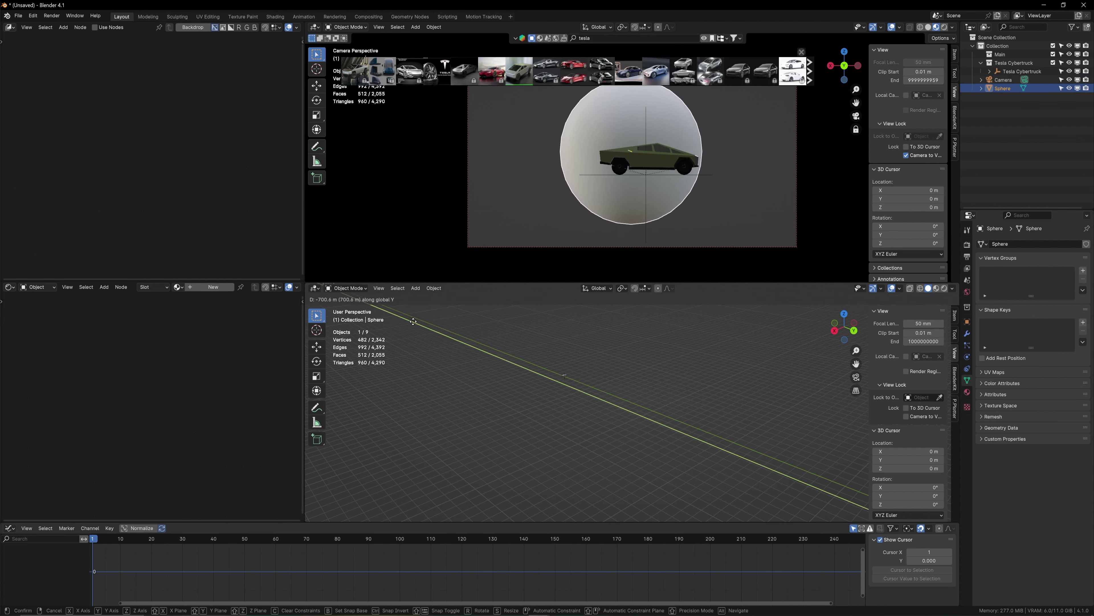
left_click(412, 322)
key("g")
key("y")
left_click(493, 340)
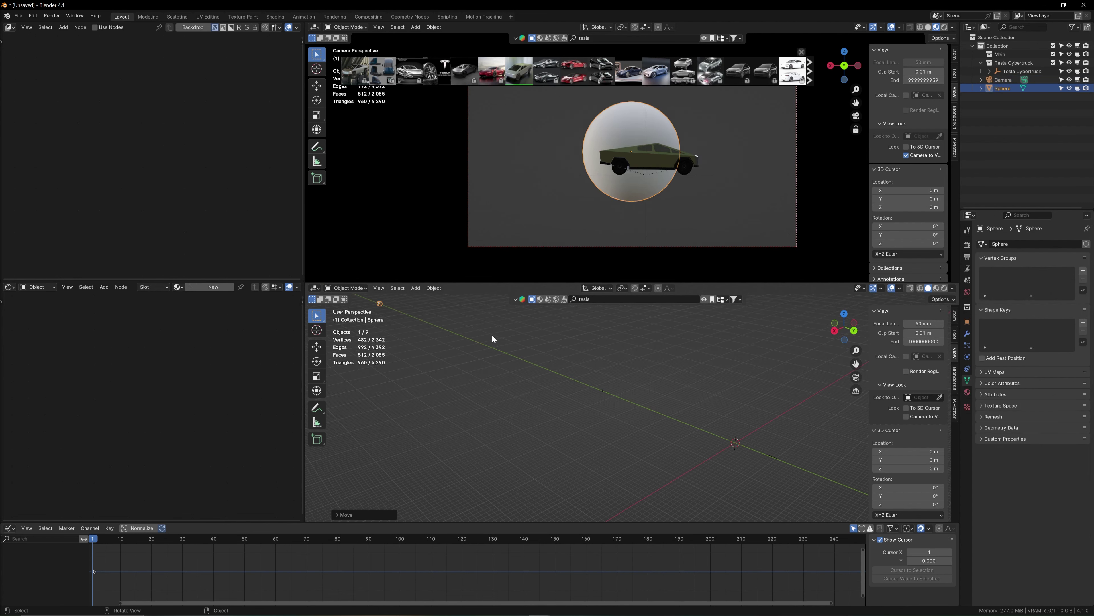
Centre the Cybertruck in front of the sphere by shifting it about 1.04 m along X and raising it slightly along Z
left_click(678, 176)
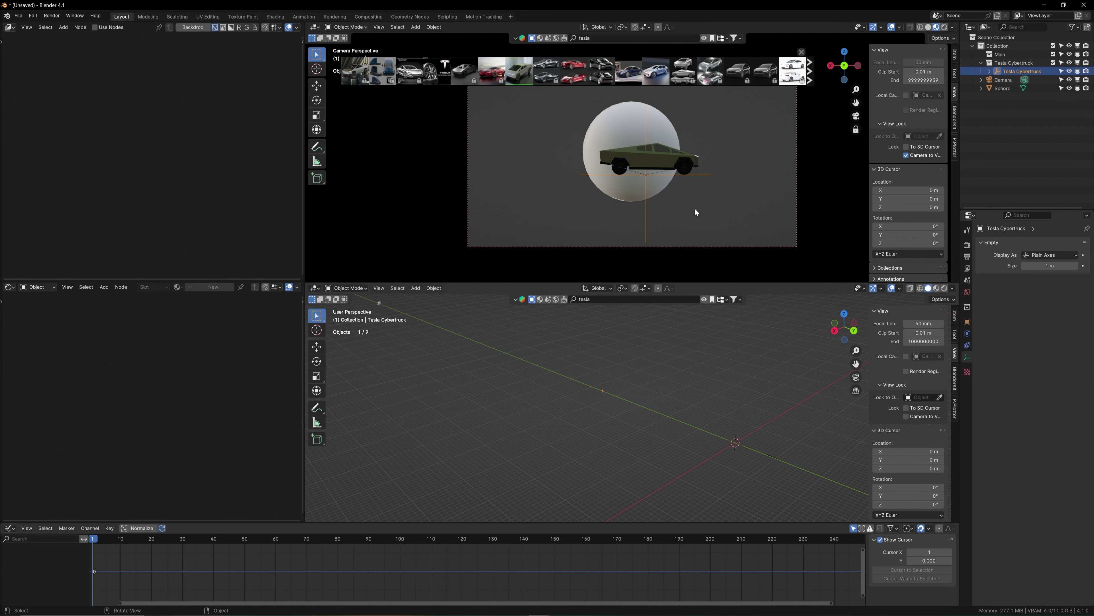
key("g")
key("x")
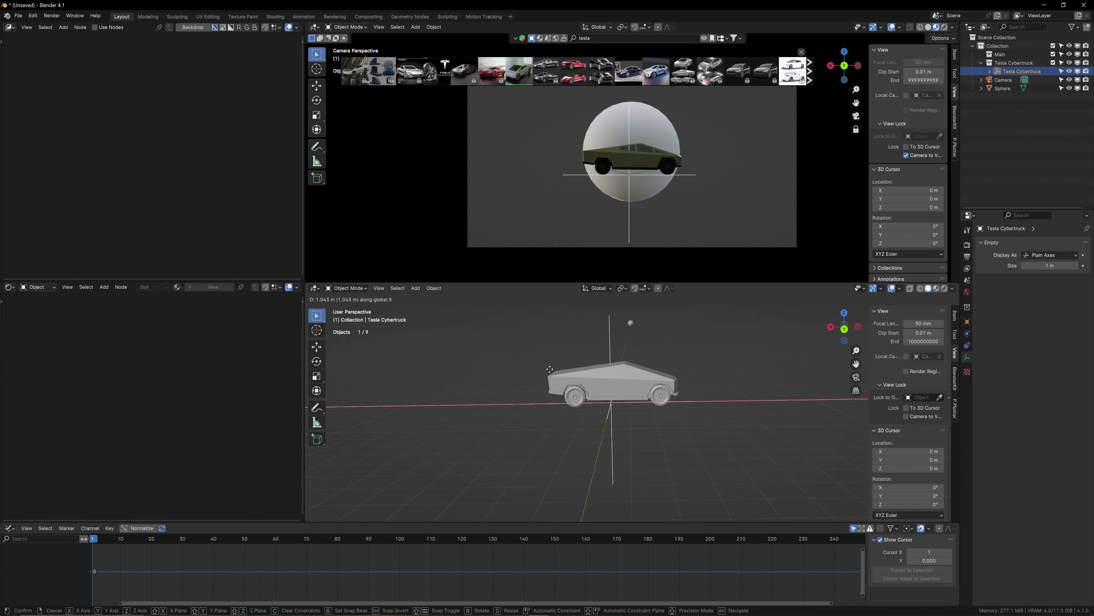
left_click(550, 369)
key("g")
key("z")
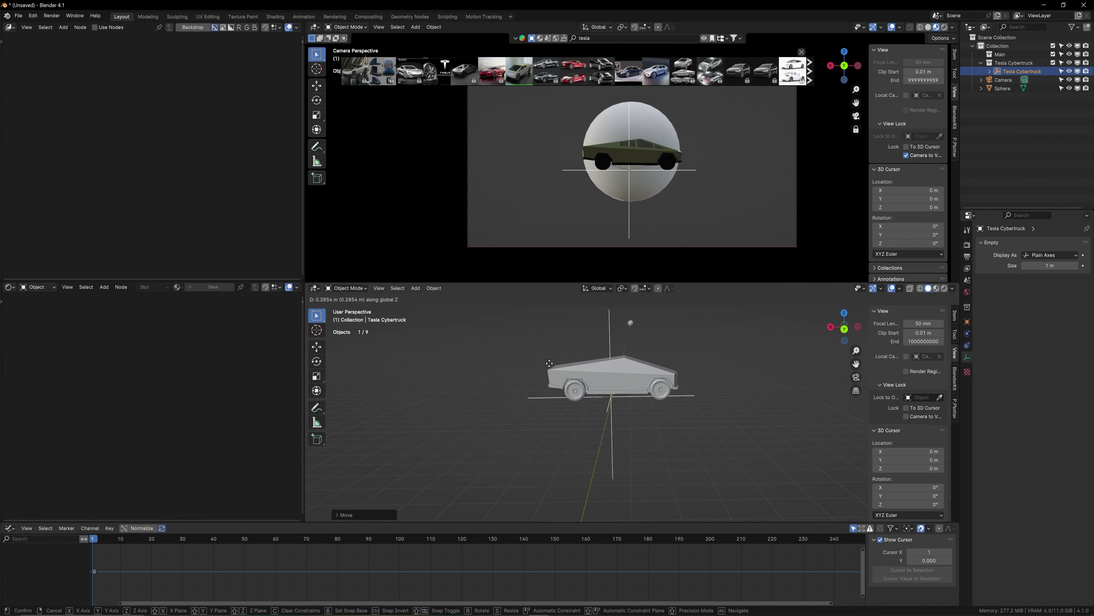
left_click(550, 365)
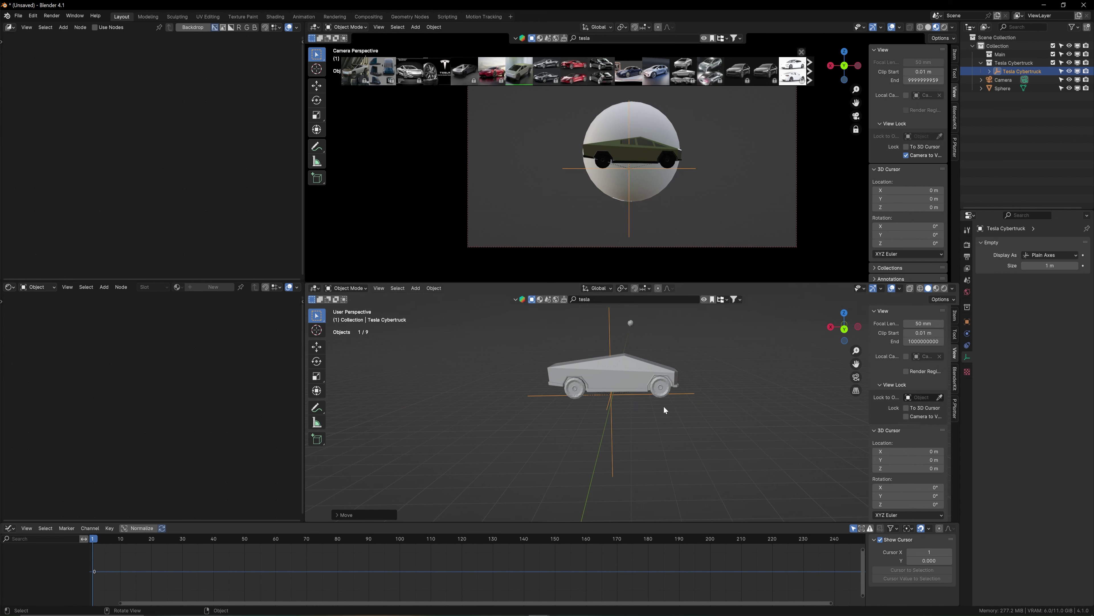
middle_click_drag(664, 407, 669, 400)
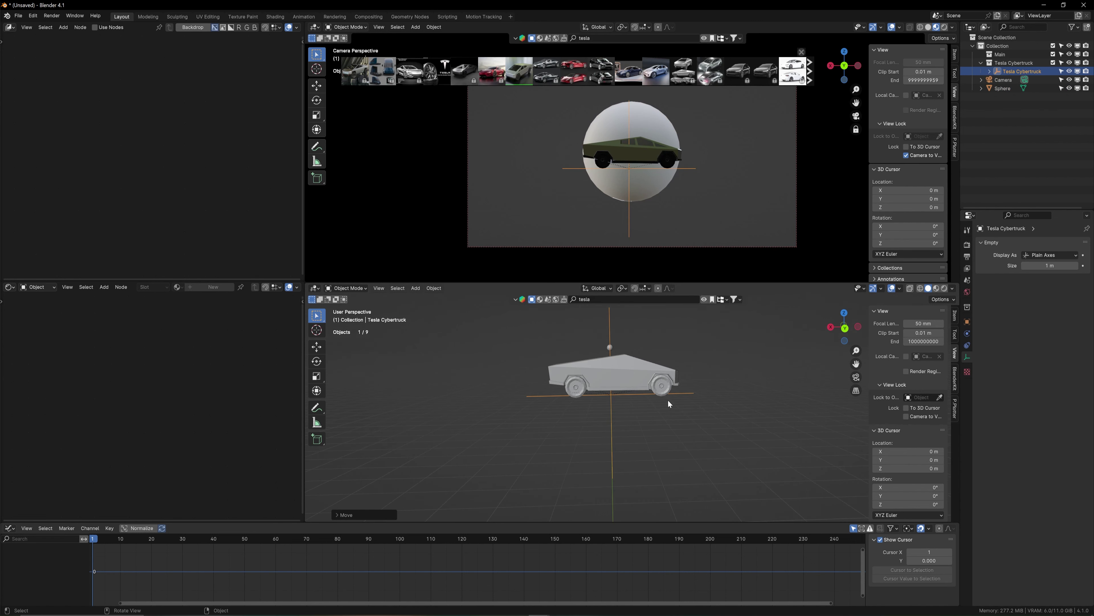
key("g")
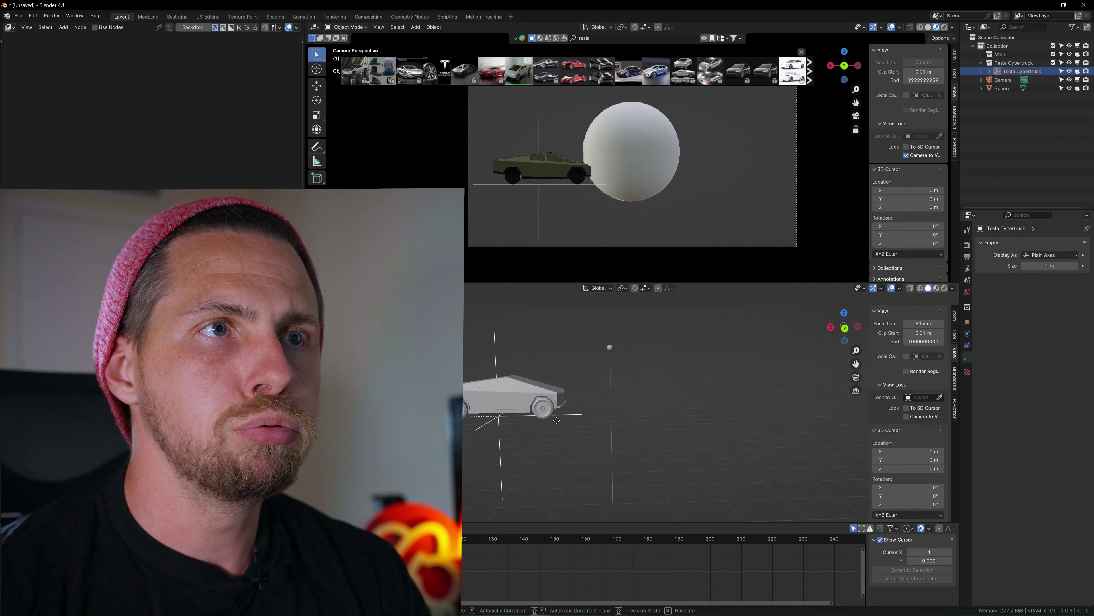
right_click(826, 447)
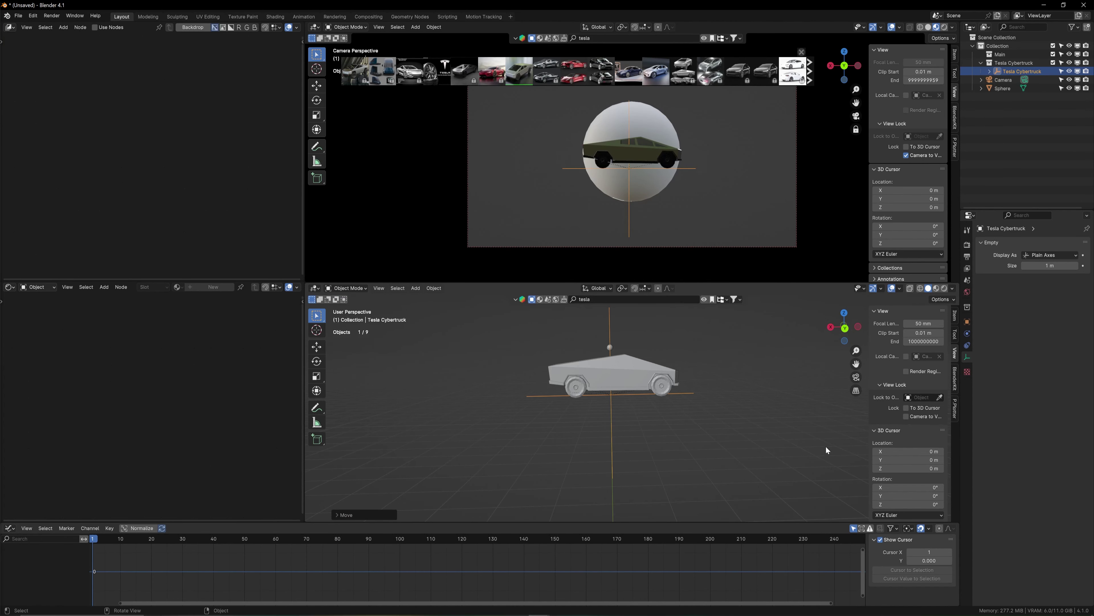
Place the 3D cursor at the Cybertruck's origin and add a Bézier curve there
key("r")
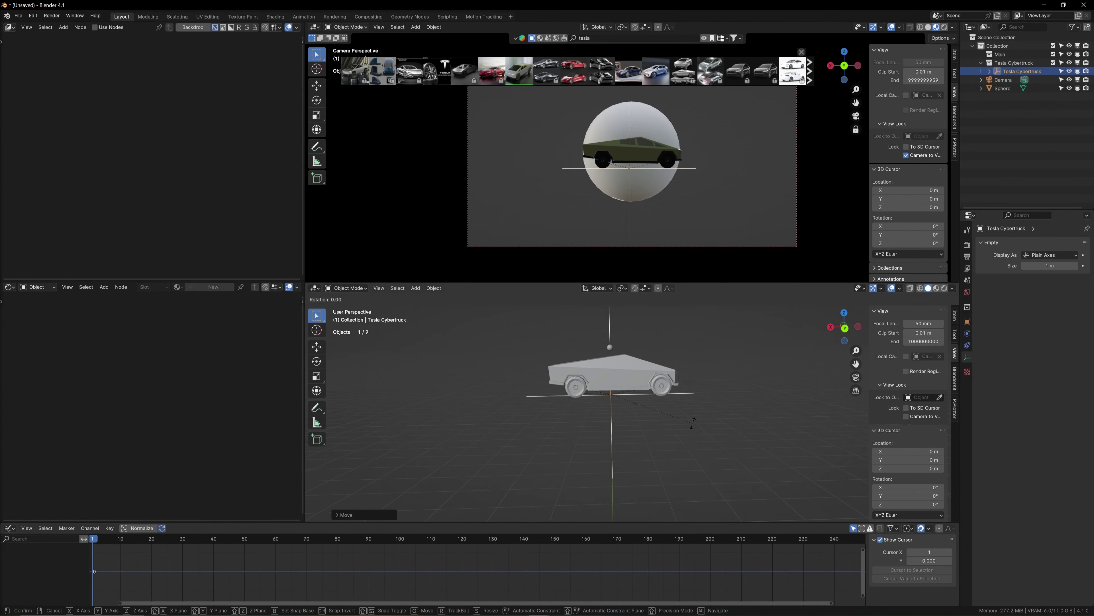
right_click(702, 429)
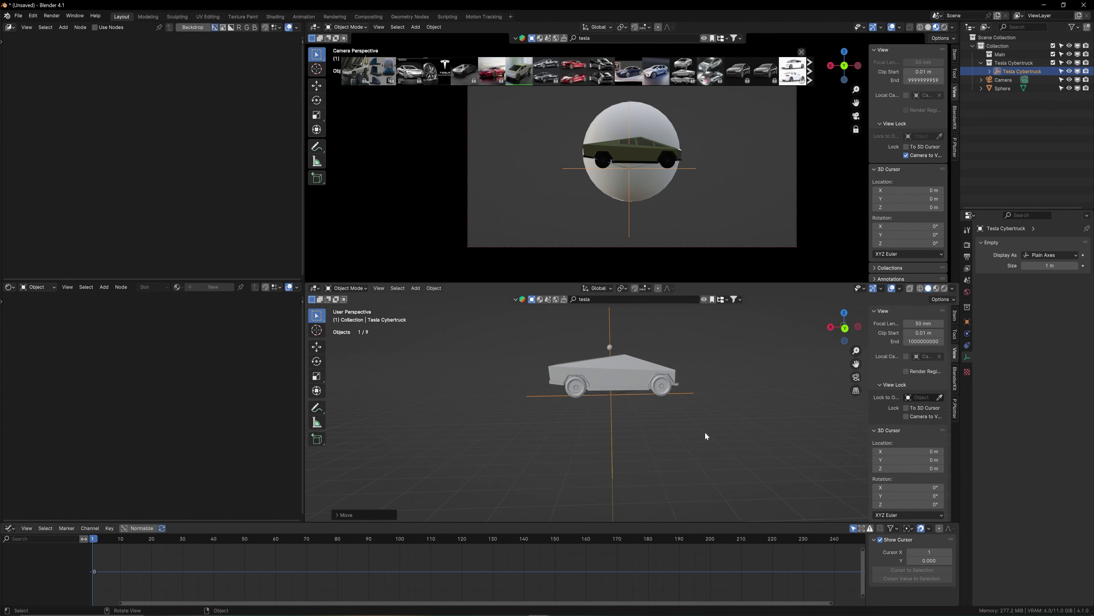
middle_click_drag(606, 415, 611, 389)
scroll(621, 410, "up", 4)
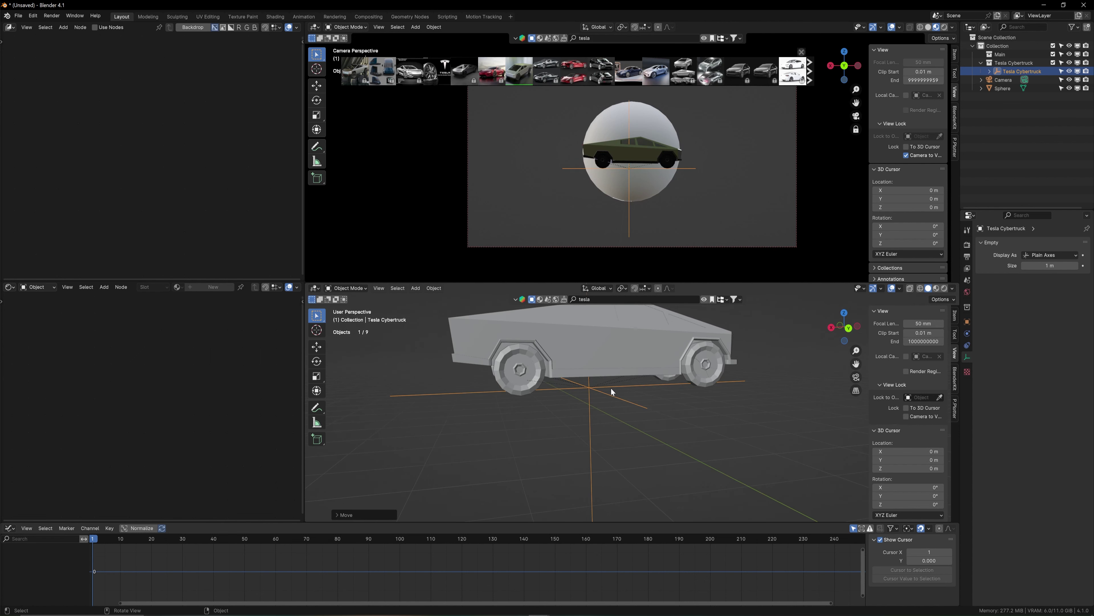
right_click(588, 387, "shift")
right_click(591, 387, "shift")
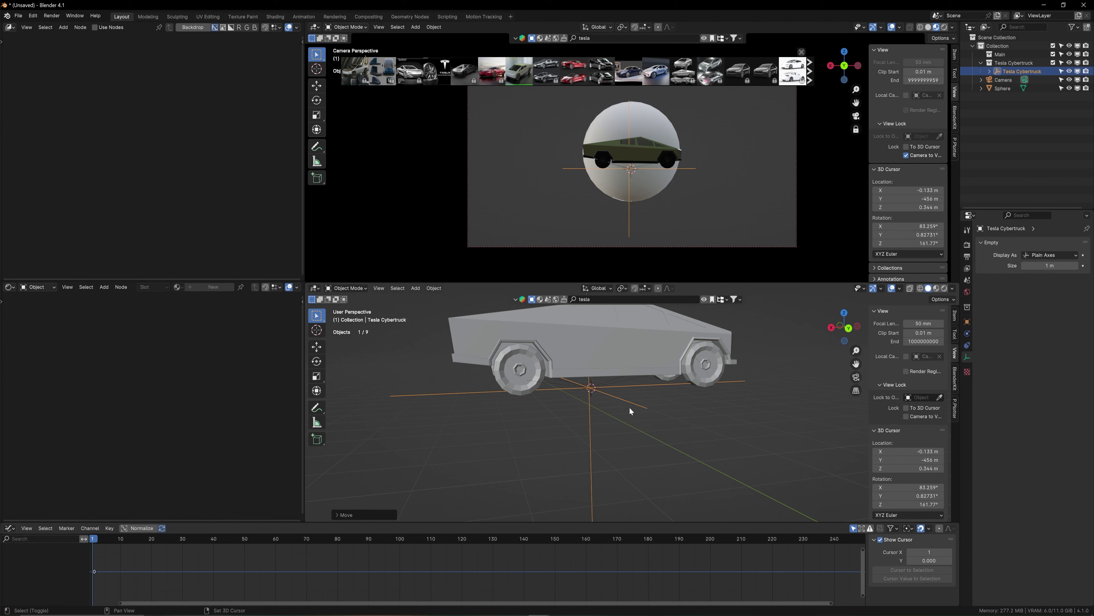
key("shift+a")
mouse_move(629, 417)
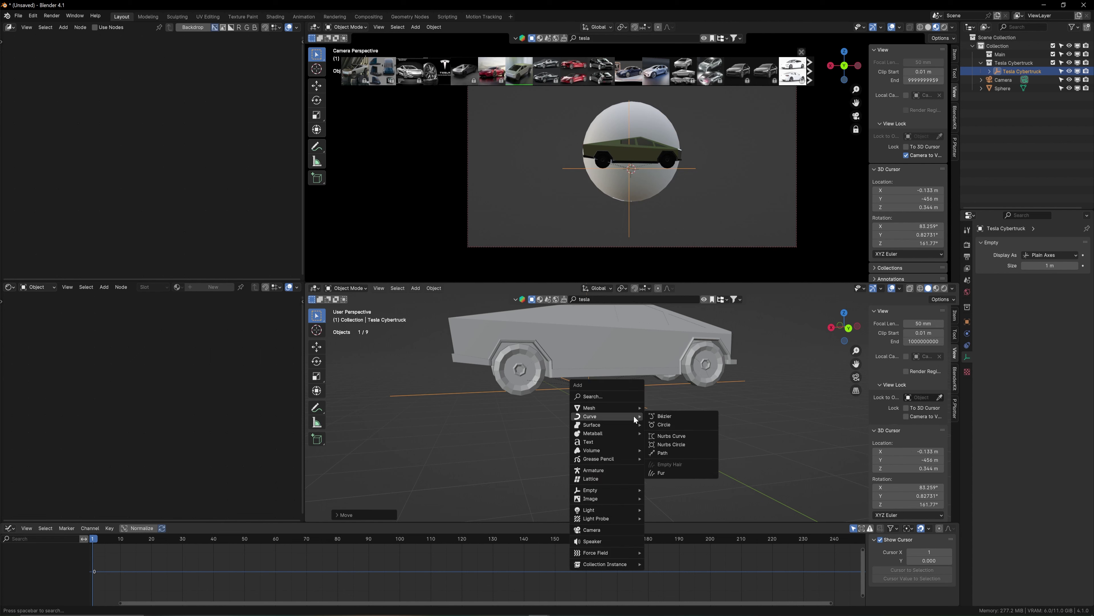
left_click(666, 416)
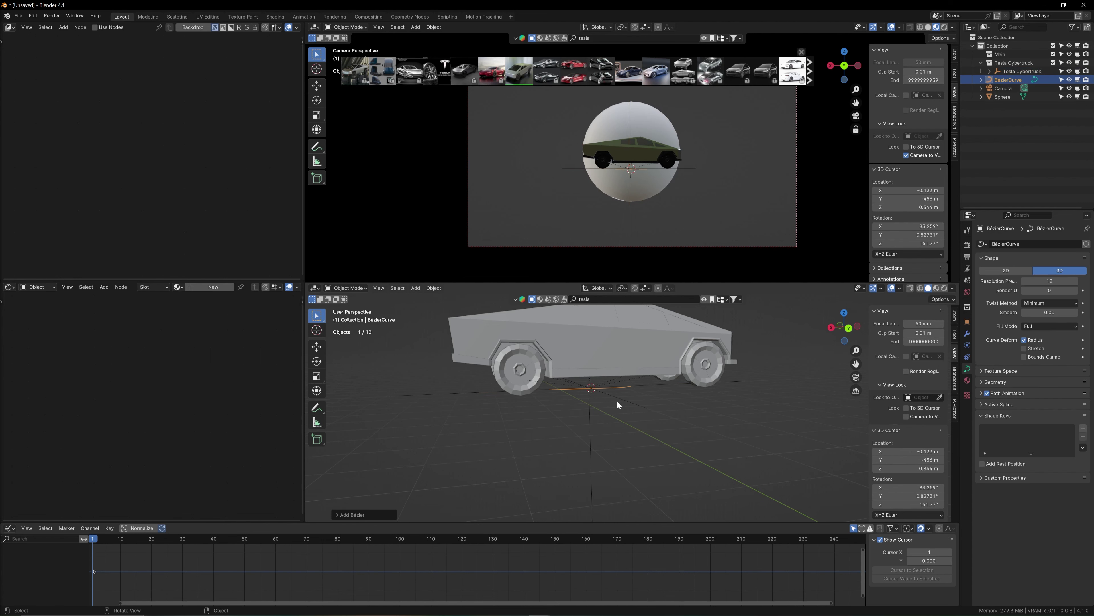
Isolate the curve in Edit Mode and rotate its angled end handle about 45° in top view to align it with the X axis
key("Tab")
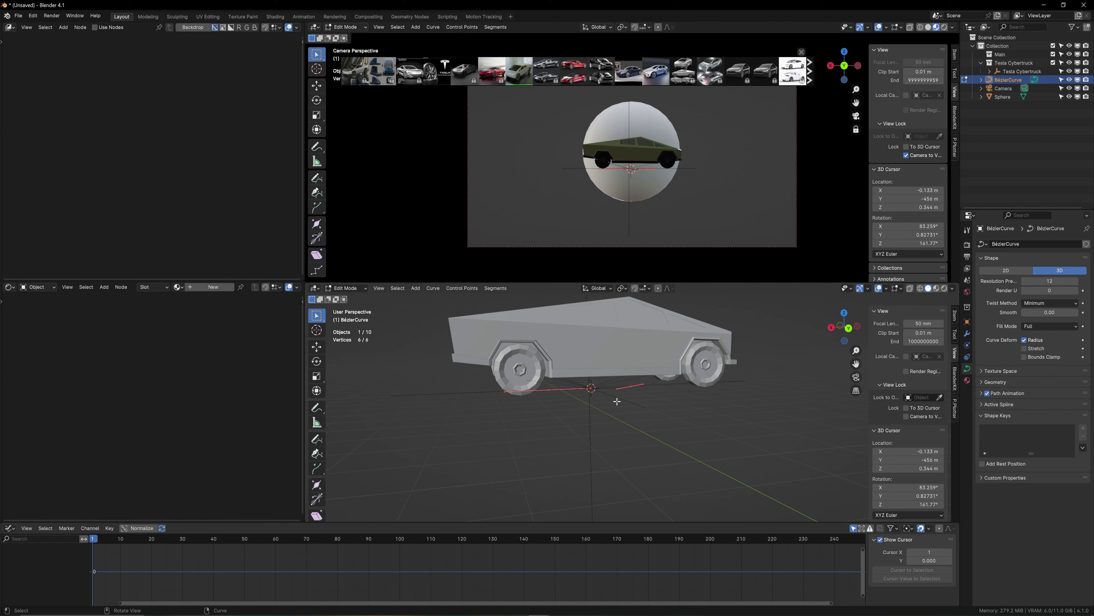
key("KP_Divide")
left_click(623, 399)
key("KP_7")
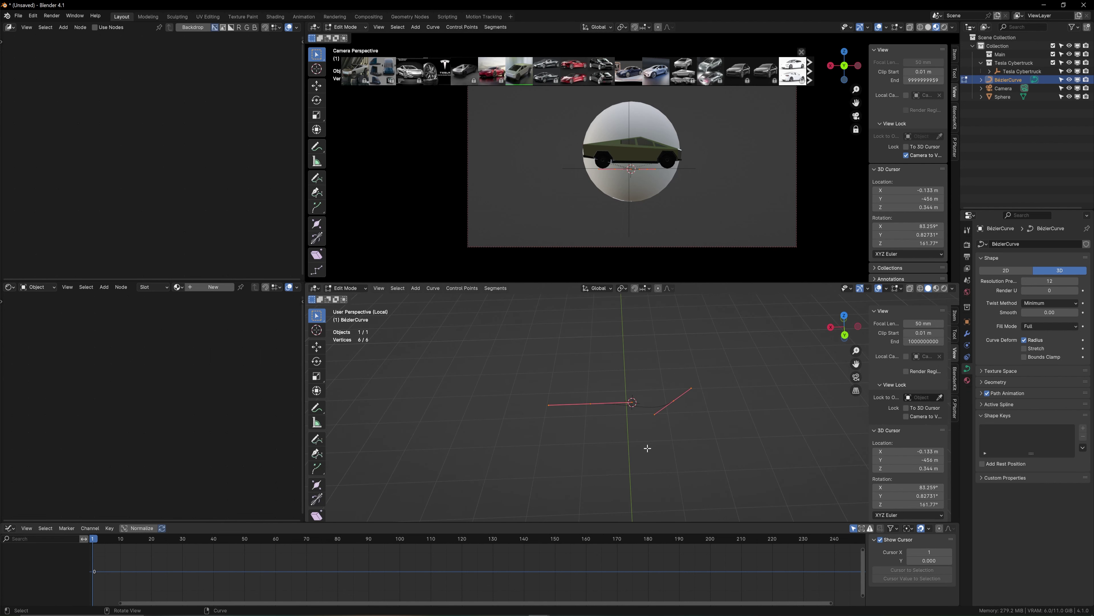
key("r")
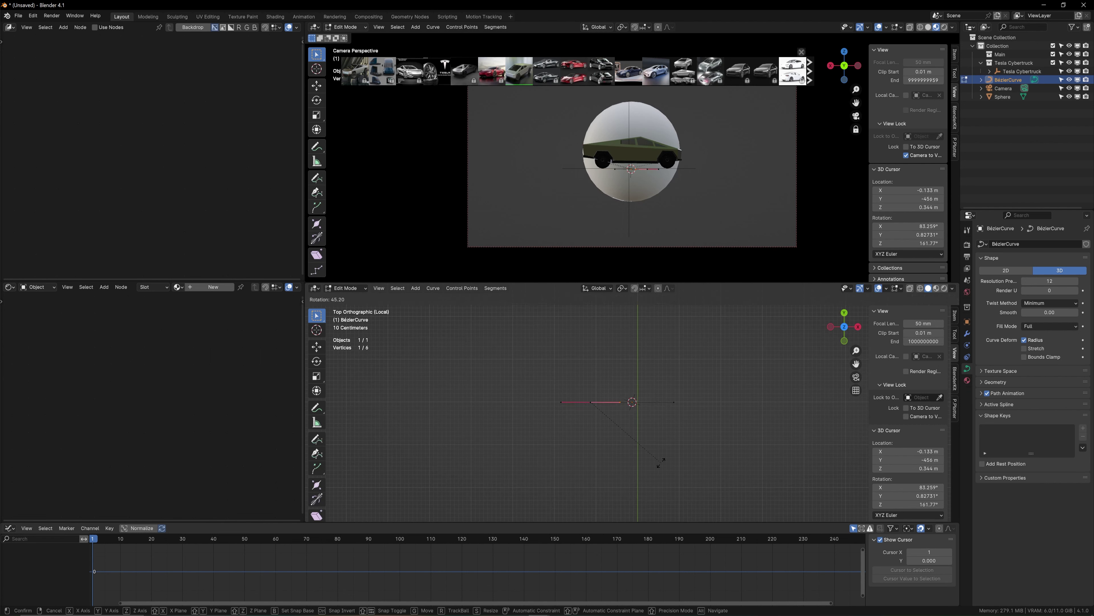
left_click(659, 463)
middle_click_drag(658, 462, 472, 378)
Restore the full scene and move the curve's other end point along the global X axis to well behind the Cybertruck's rear
left_click(629, 406)
key("KP_Divide")
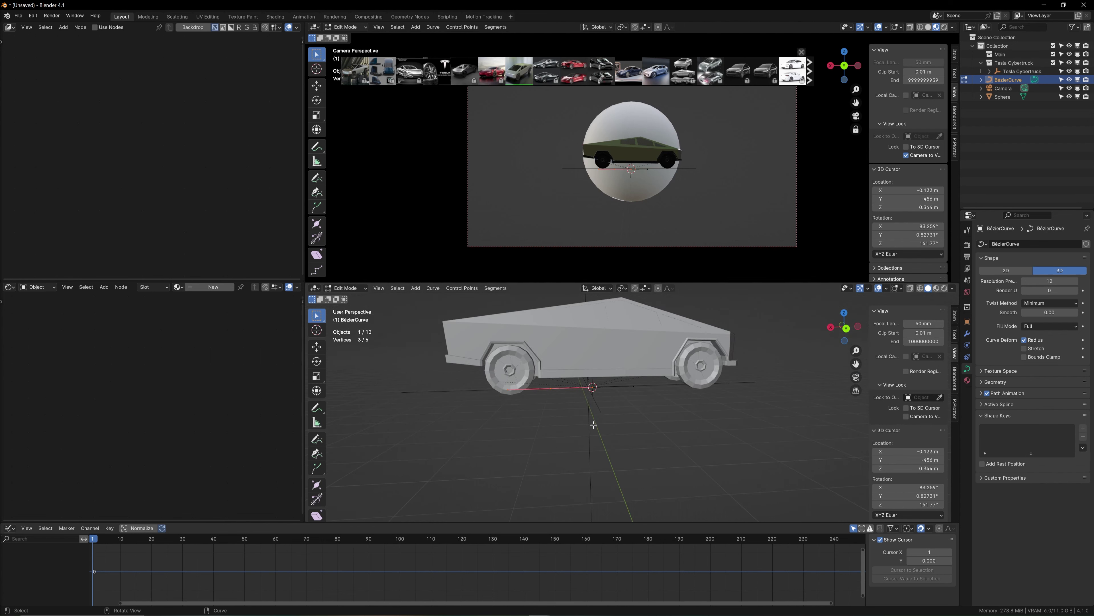
key("g")
key("x")
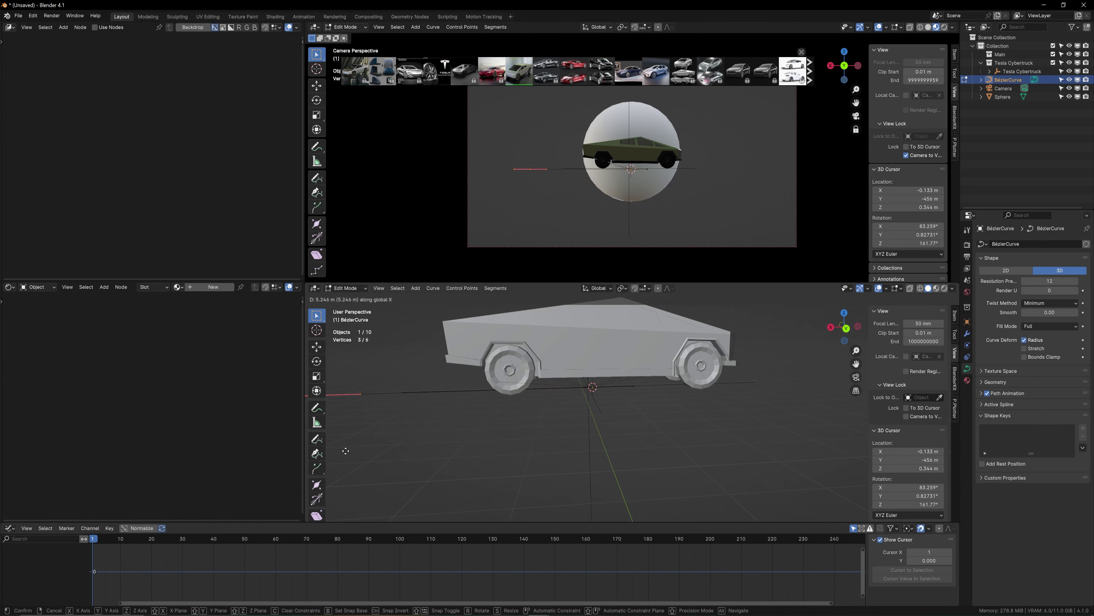
left_click(366, 452)
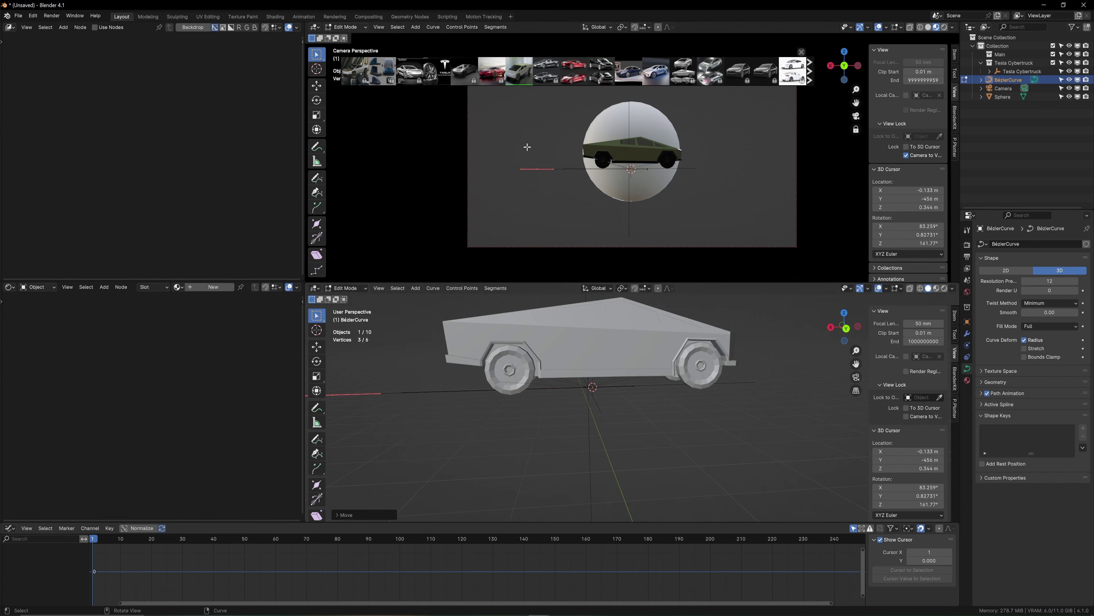
scroll(486, 417, "down", 3)
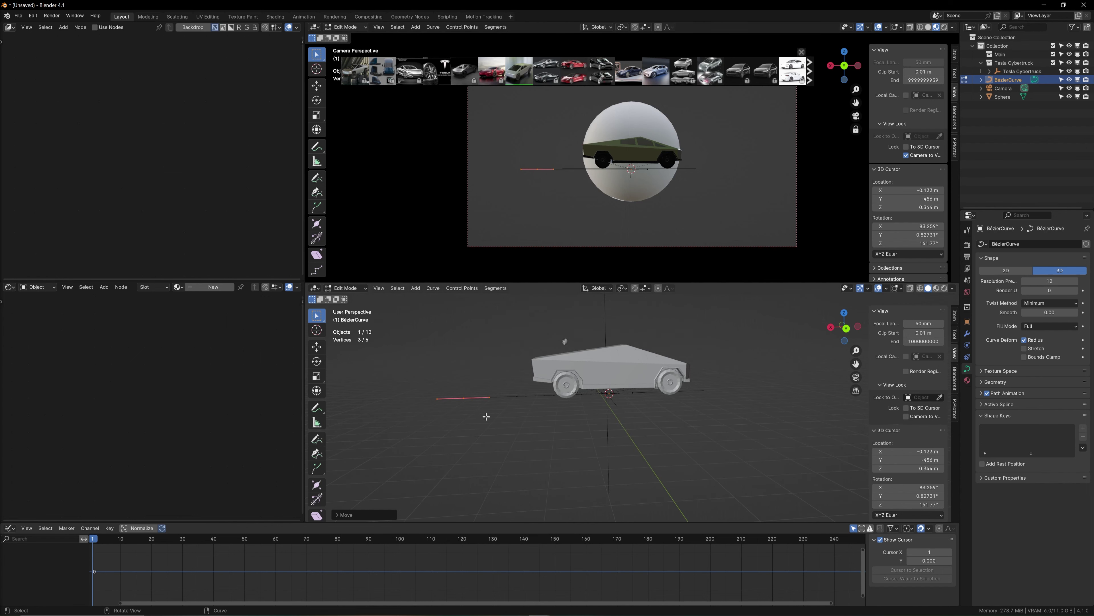
key("g")
left_click(445, 414)
Leave curve editing and hide the large sphere that blocks the front orthographic view
key("KP_3")
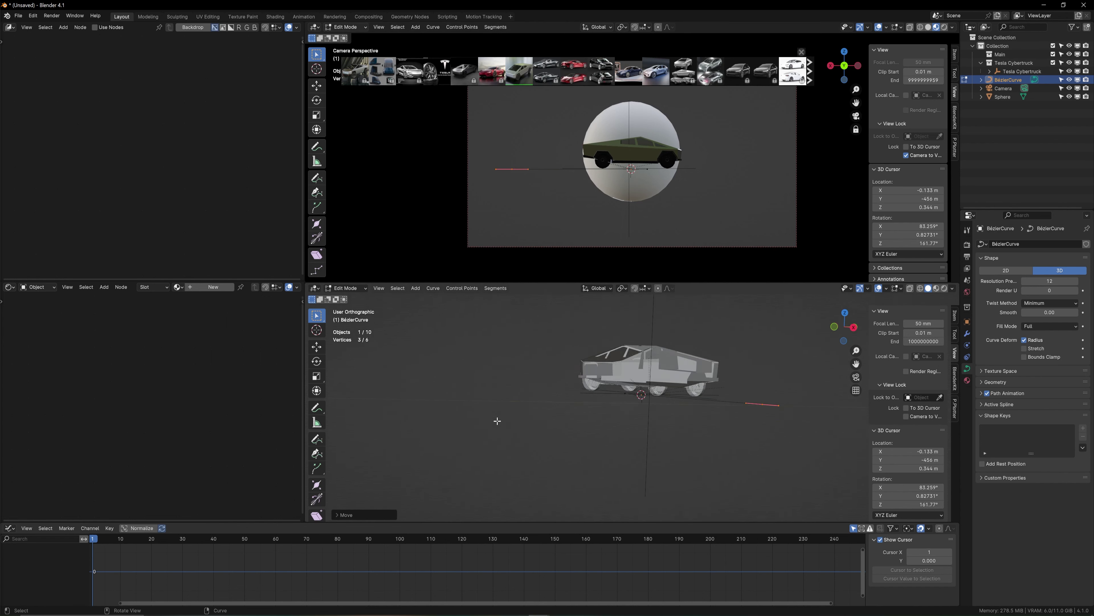
key("KP_1")
key("Tab")
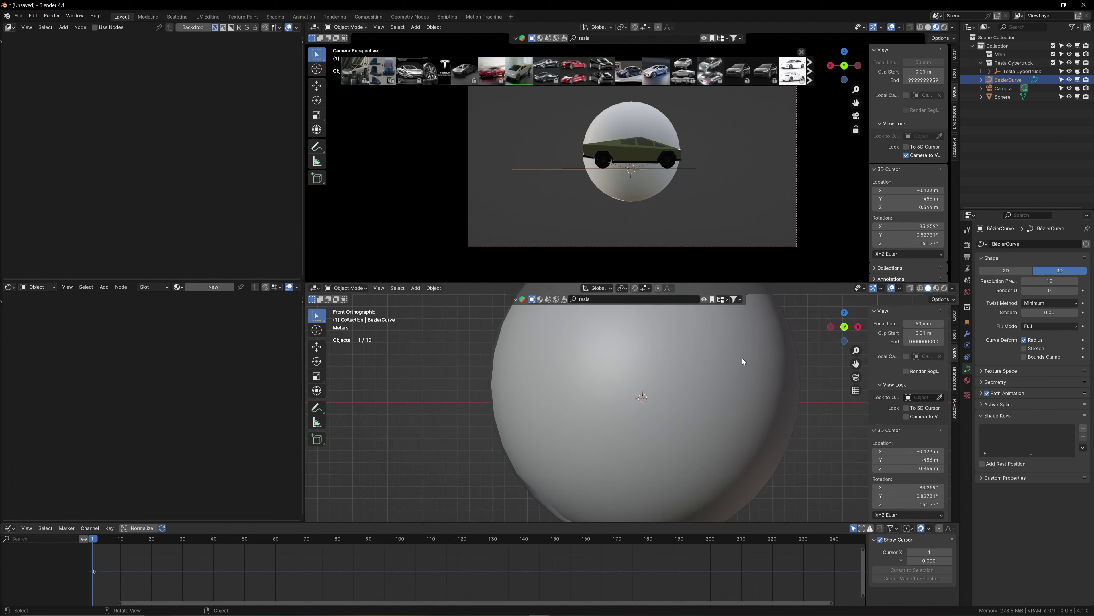
left_click(753, 351)
key("h")
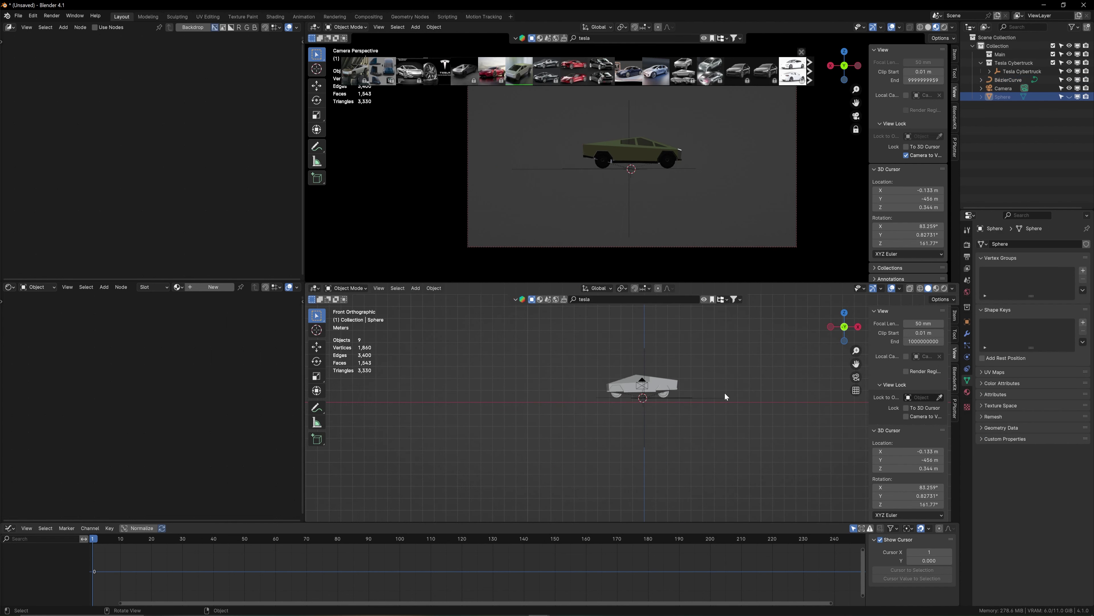
In back view, rotate the curve's rear end point by about -25° and scale its handles about 2.7 times
left_click(724, 393)
key("Tab")
key("ctrl+KP_1")
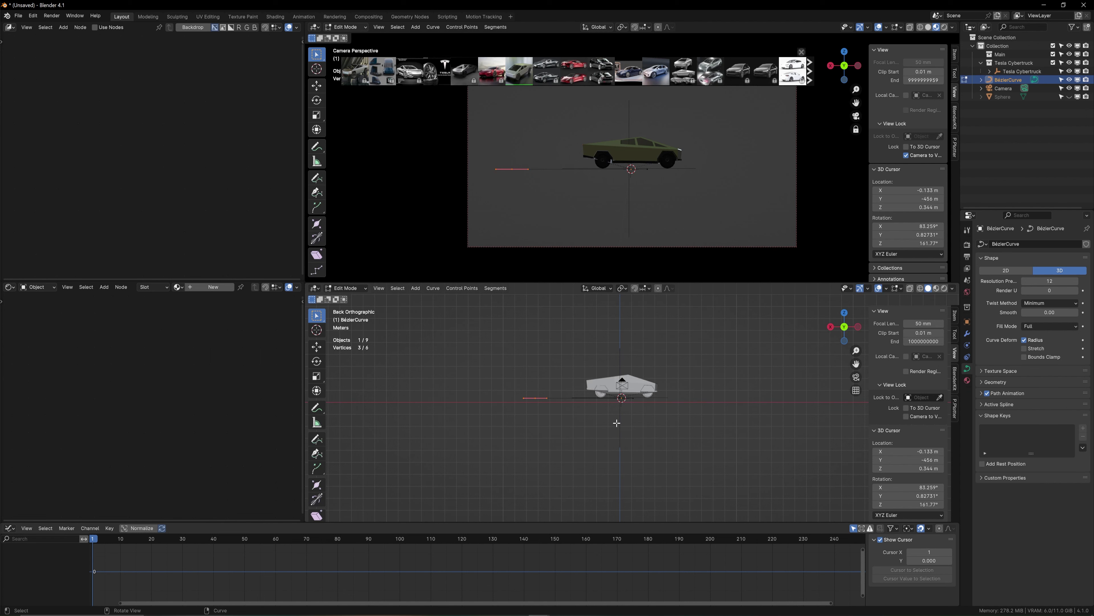
key("r")
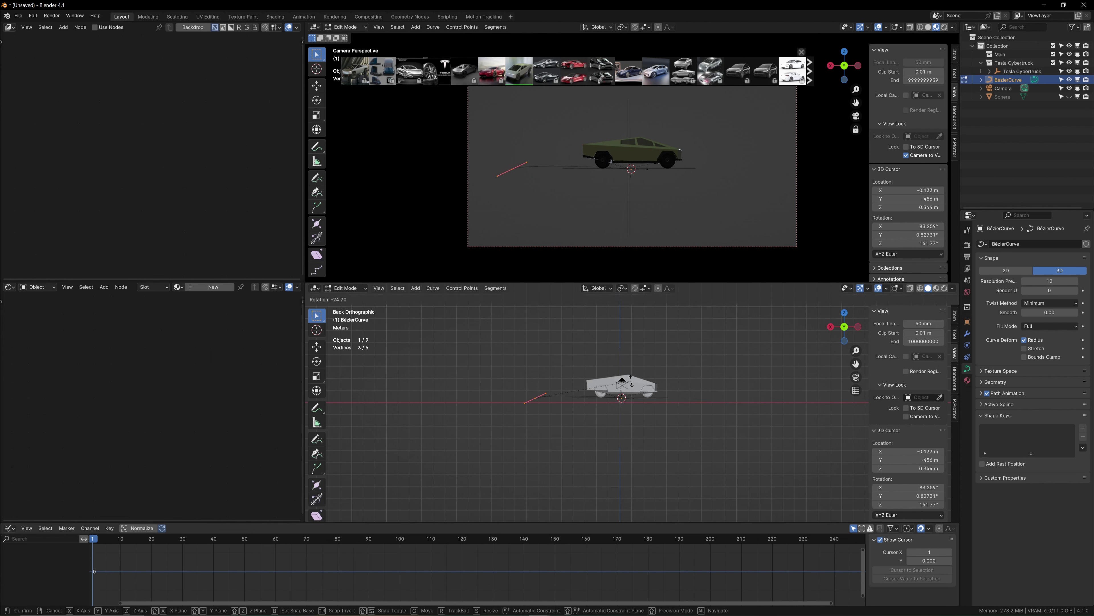
left_click(629, 381)
key("s")
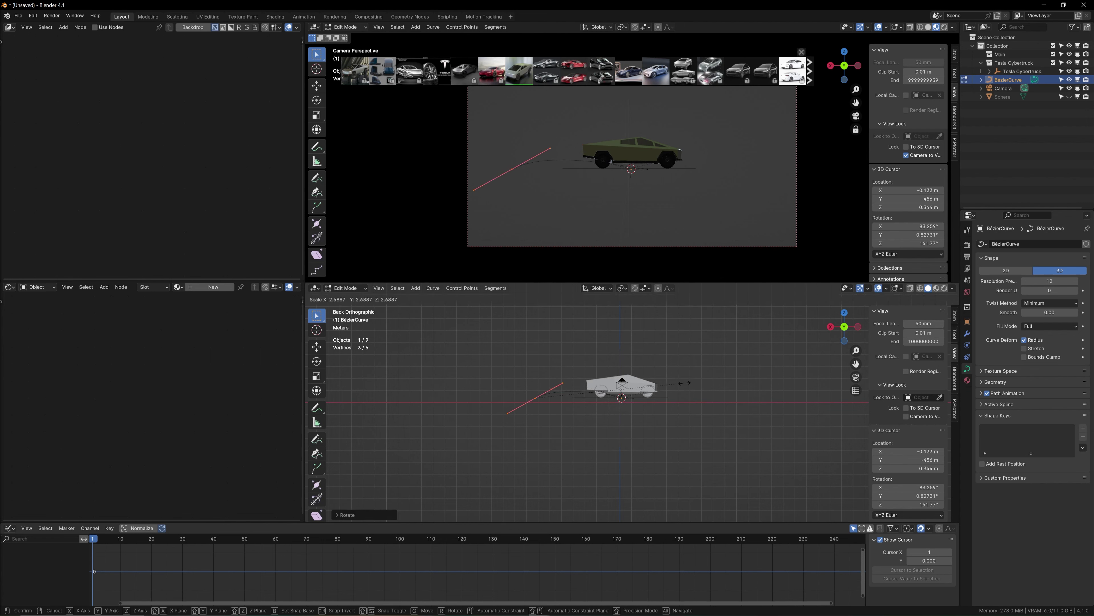
left_click(628, 395)
Move the curve's other end point along X past the Cybertruck's front and lengthen its handles
key("g")
key("x")
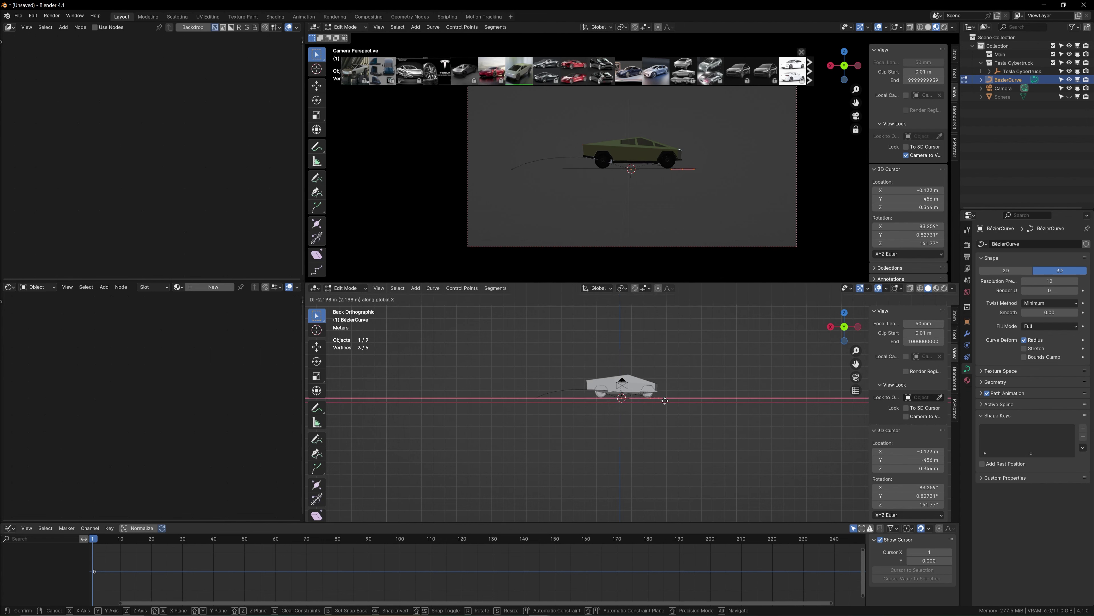
left_click(707, 403)
key("s")
left_click(807, 411)
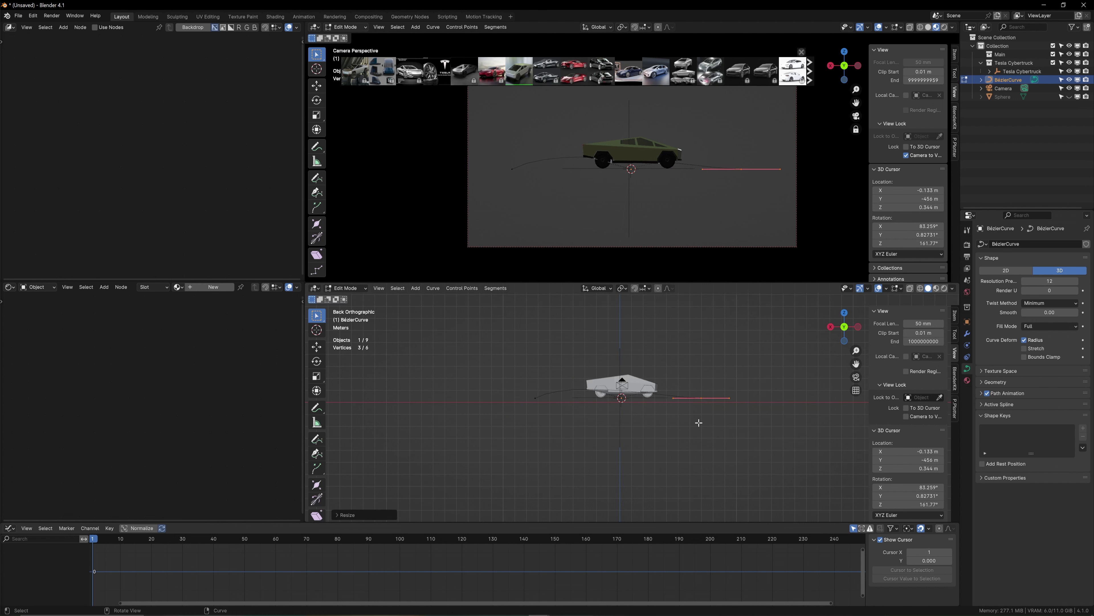
Tilt the front end point's handles so the curve slopes down outward, and reposition the inner handle to form a smooth arch
key("r")
left_click(650, 404)
left_click(672, 383)
key("g")
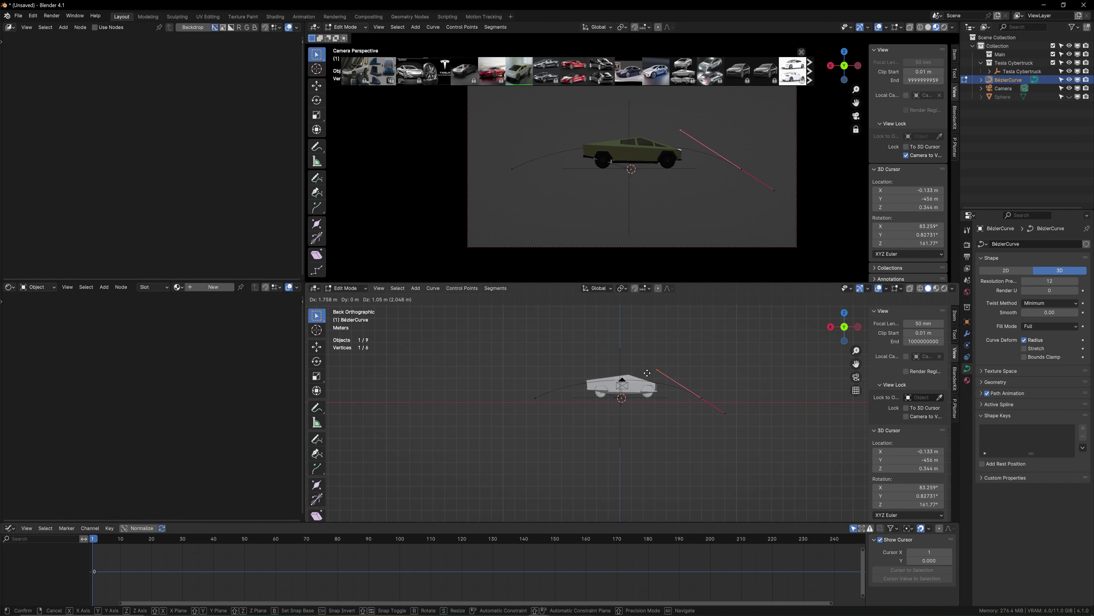
left_click(646, 373)
Make the sphere visible again in the scene
left_click(1069, 97)
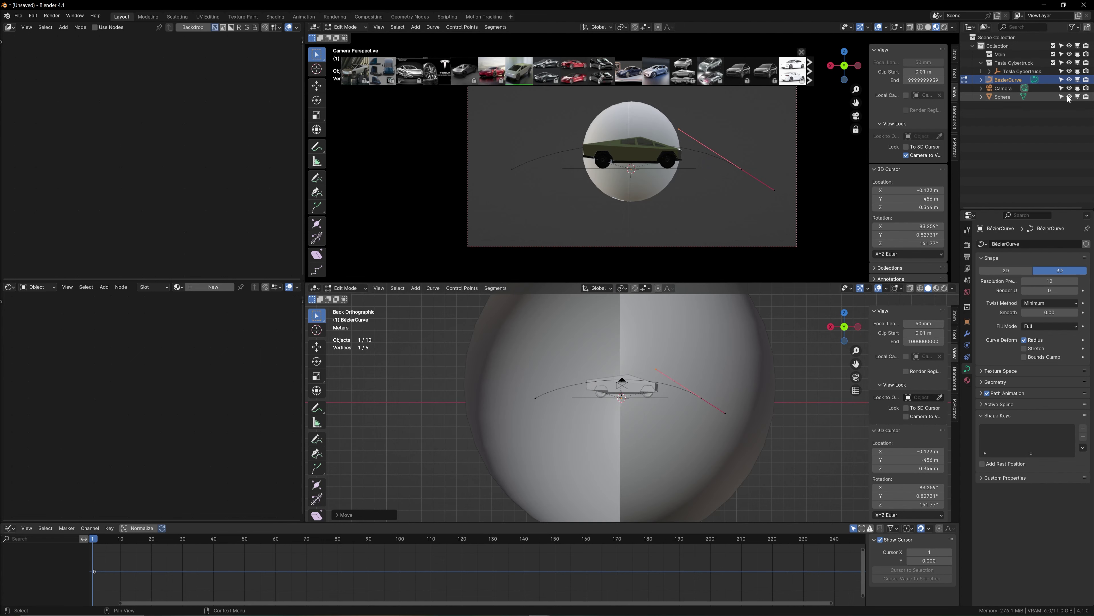
left_click(1003, 97)
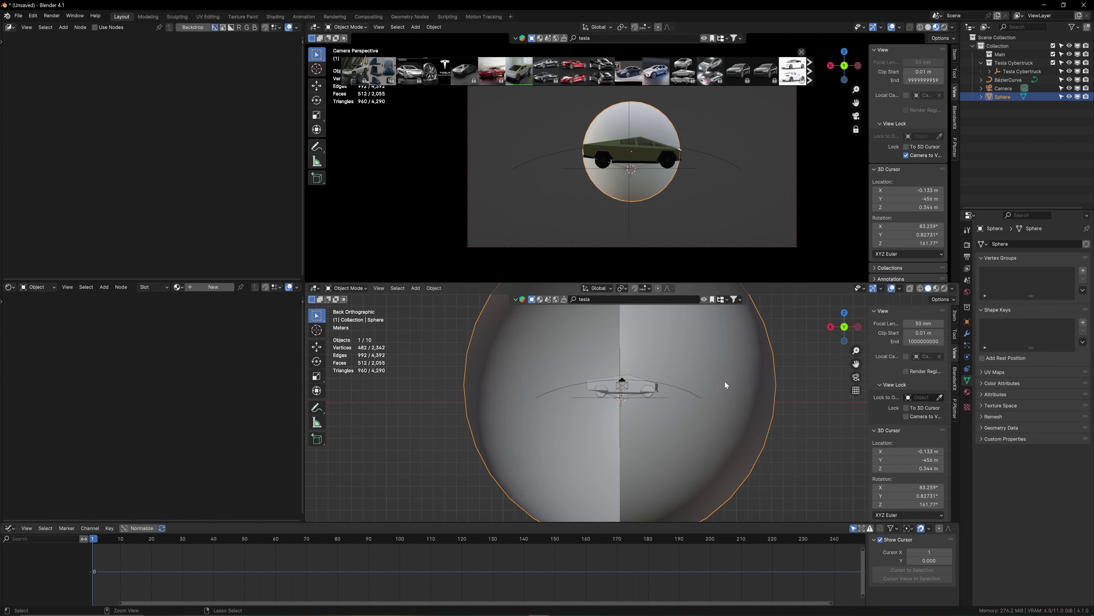
key("ctrl+a")
left_click(700, 381)
left_click(658, 381)
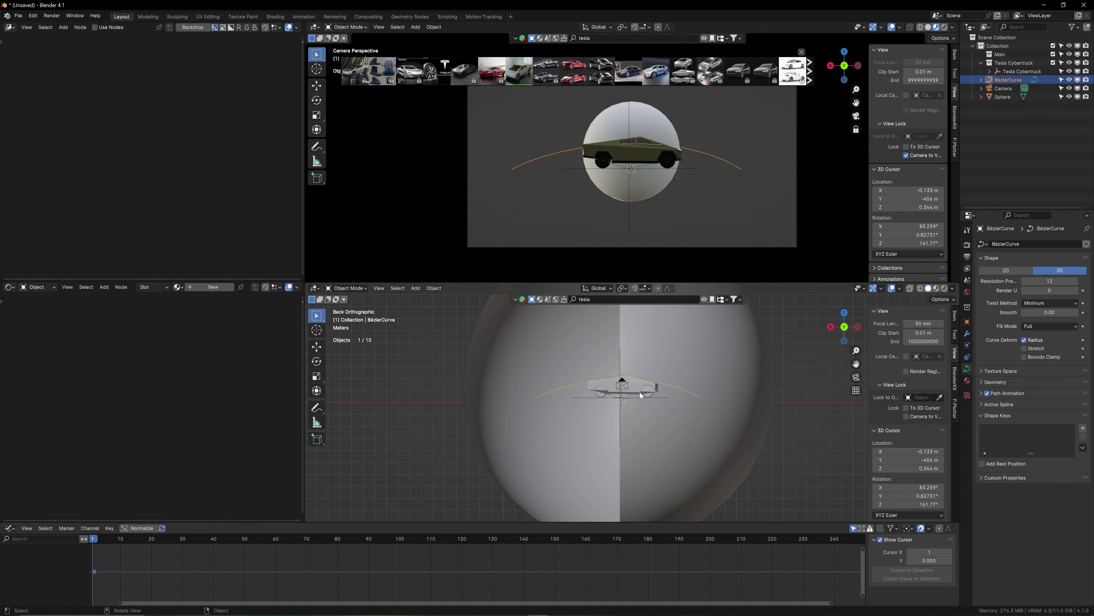
Add a Follow Path constraint to the Tesla Cybertruck empty with the Bézier curve as its target
left_click(627, 402)
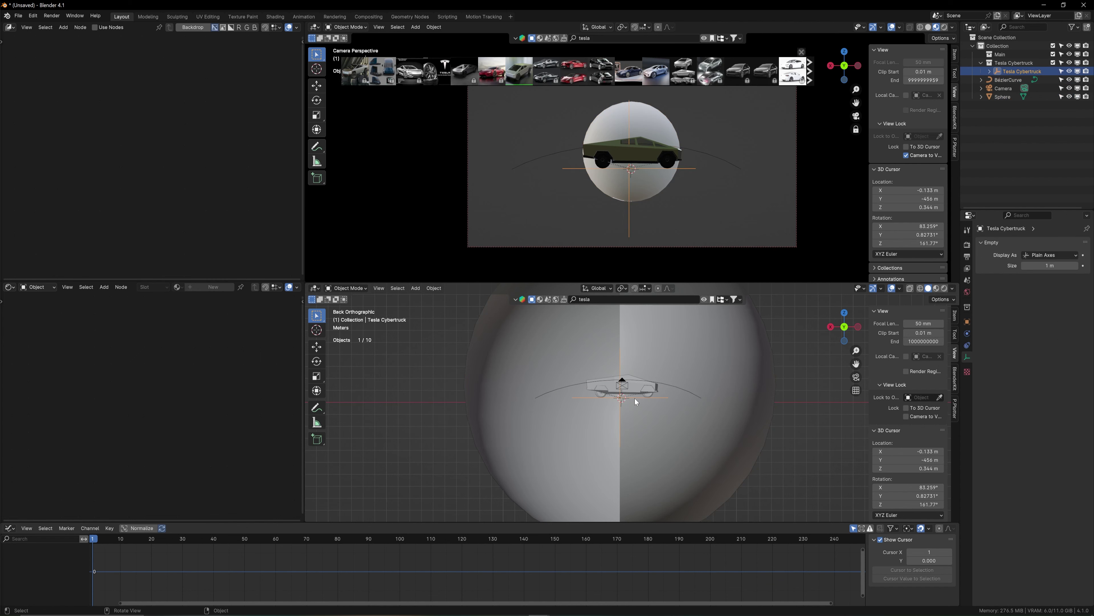
key("g")
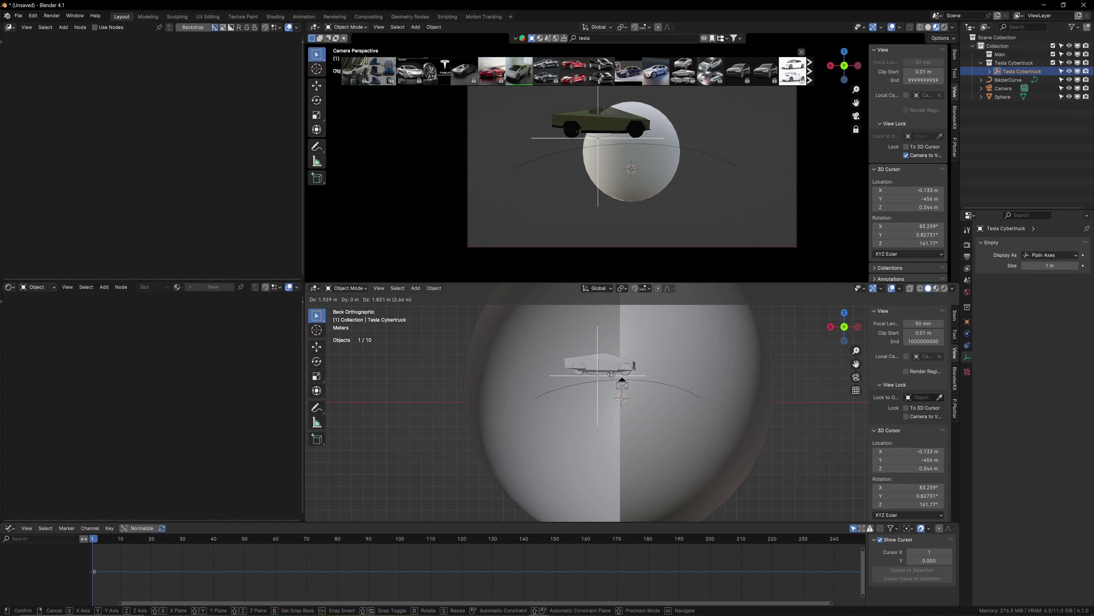
key("Escape")
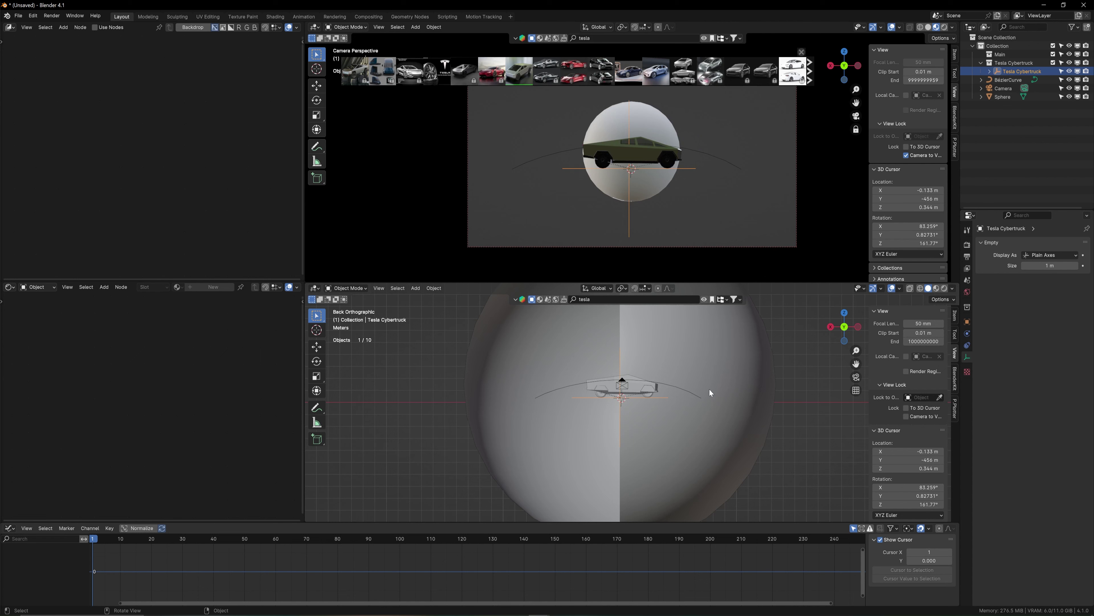
left_click(968, 345)
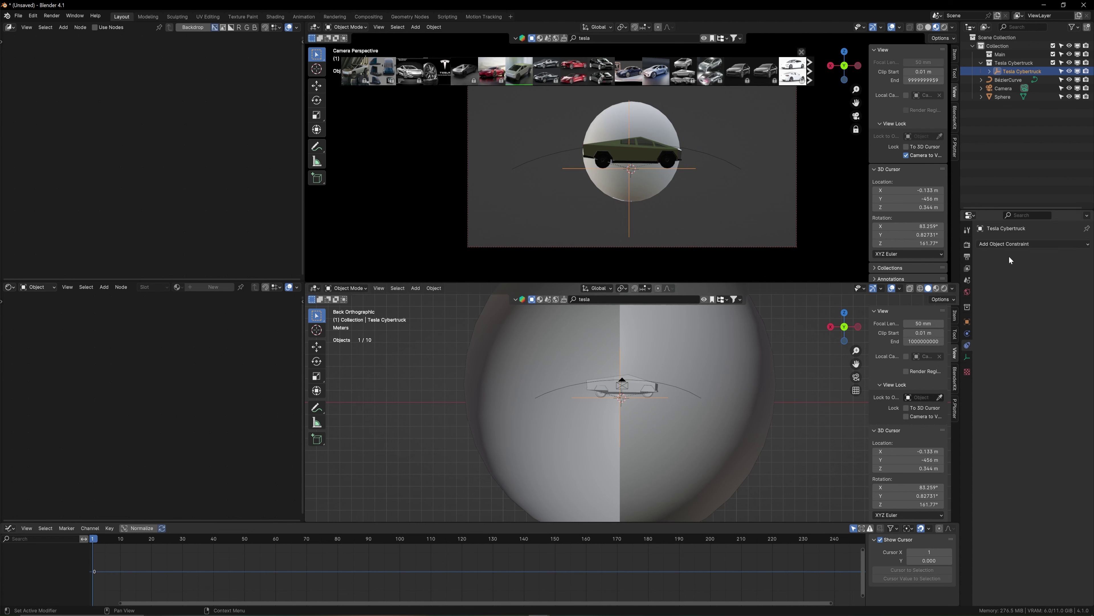
left_click(1017, 244)
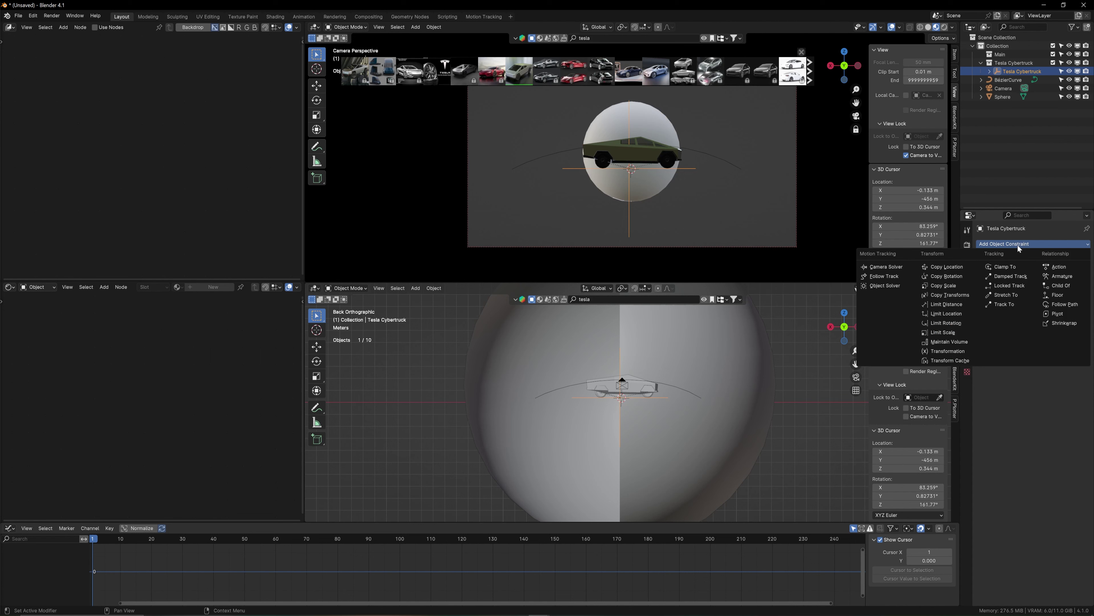
left_click(1064, 304)
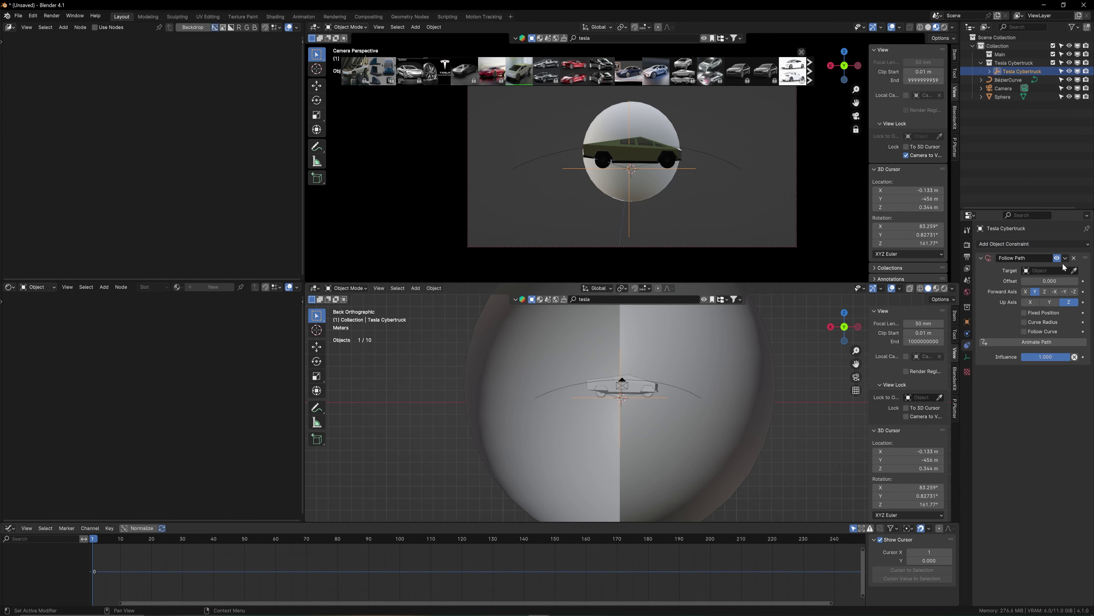
left_click(1074, 270)
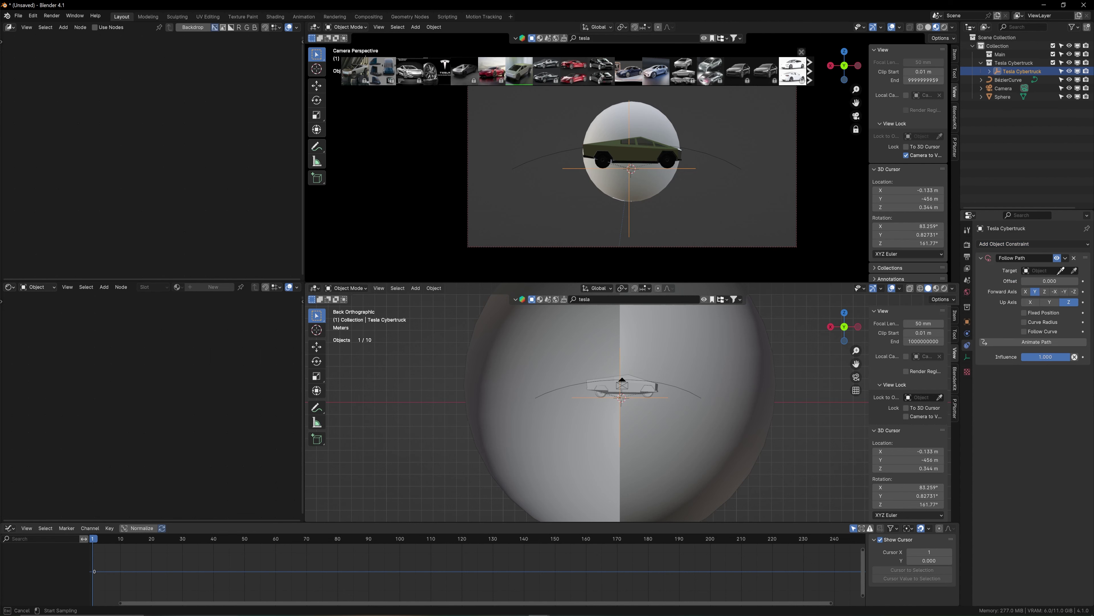
left_click(684, 386)
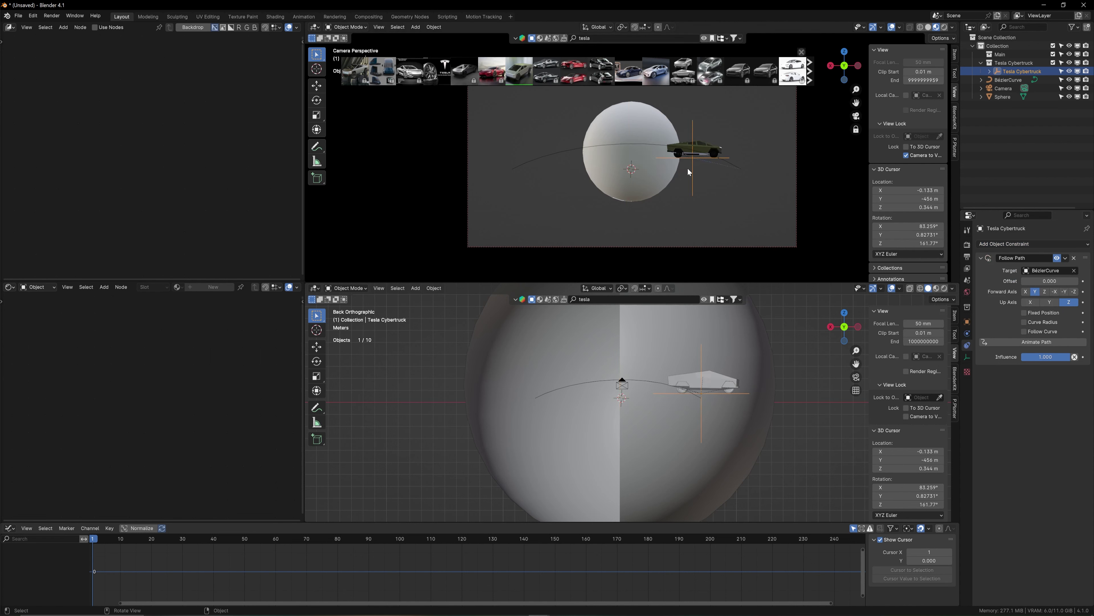
Move the Tesla Cybertruck empty about 458 m along global Y so it sits near the Bézier curve
mouse_move(716, 402)
middle_mouse_down()
mouse_move(739, 401)
mouse_move(727, 412)
middle_mouse_up()
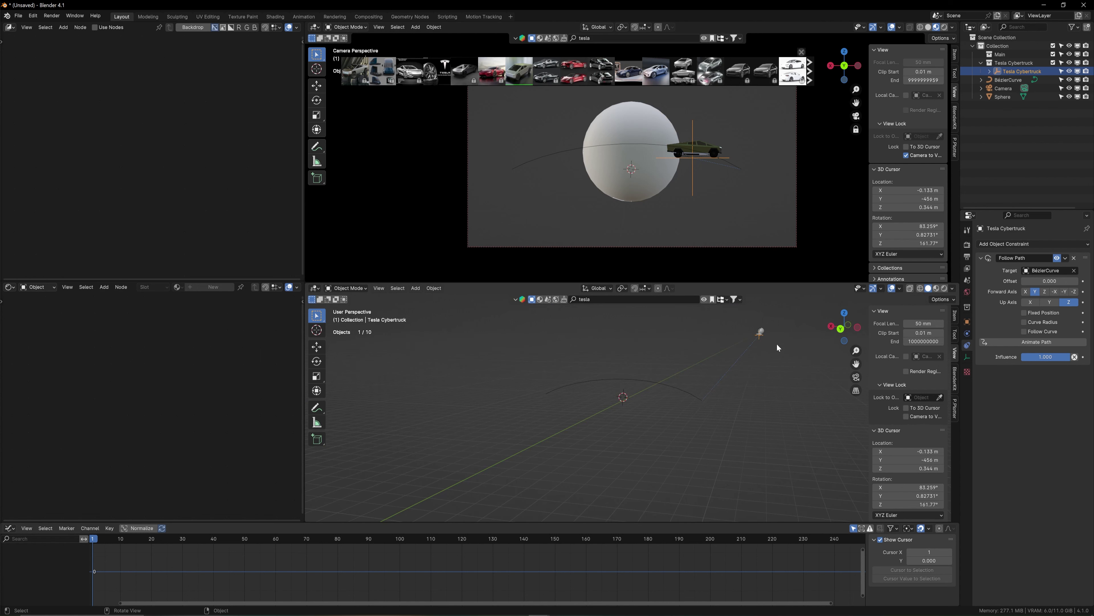
key("g")
key("y")
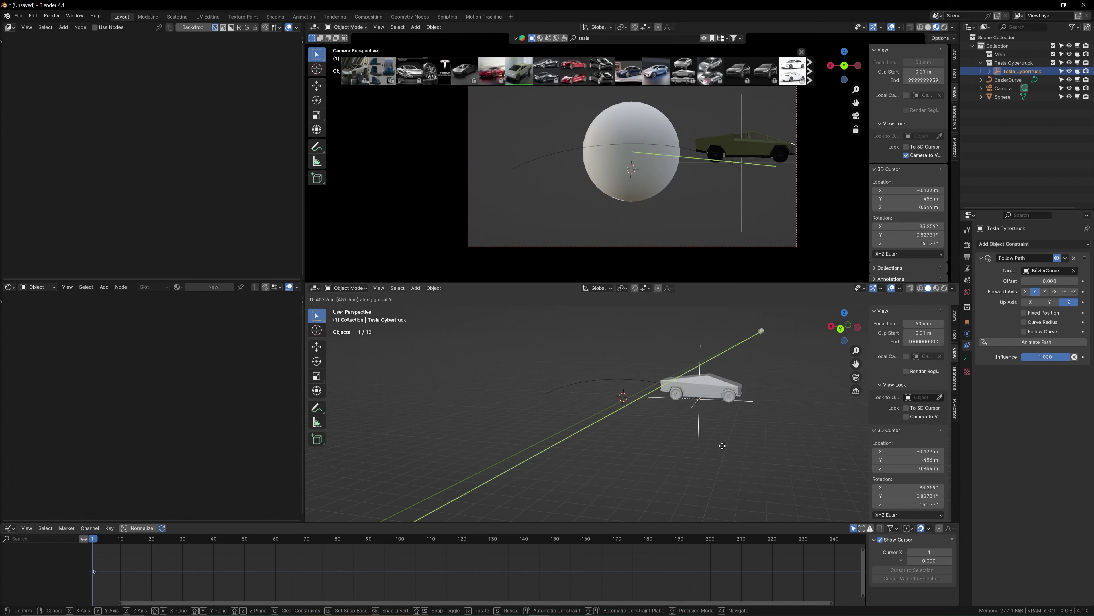
left_click(720, 447)
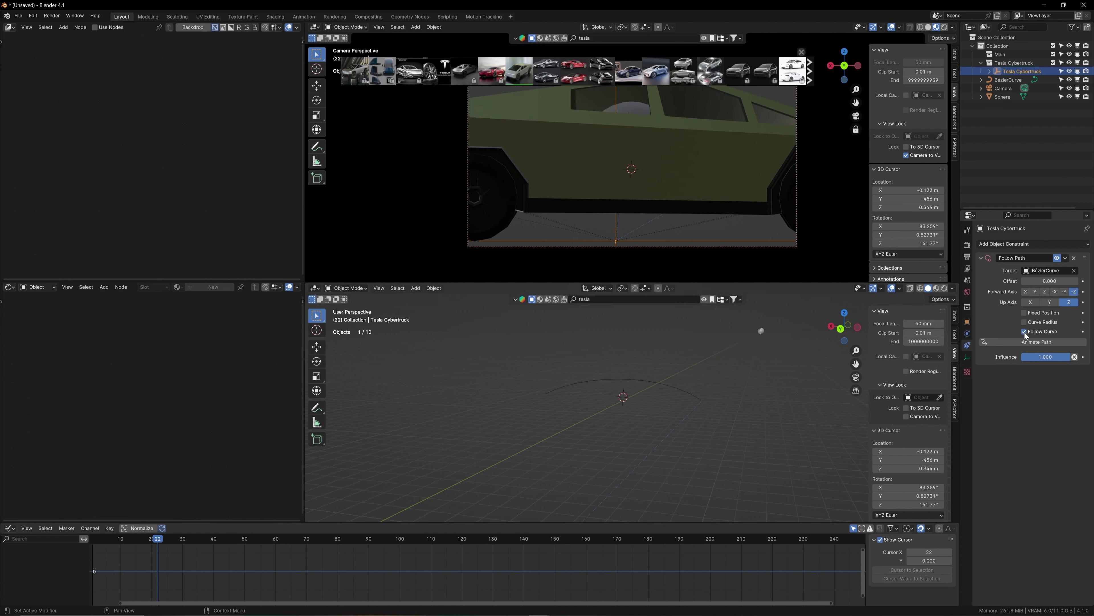
Set the Follow Path constraint's forward axis to X, with Follow Curve enabled, so the truck points along the curve
left_click(1054, 292)
left_click(1065, 292)
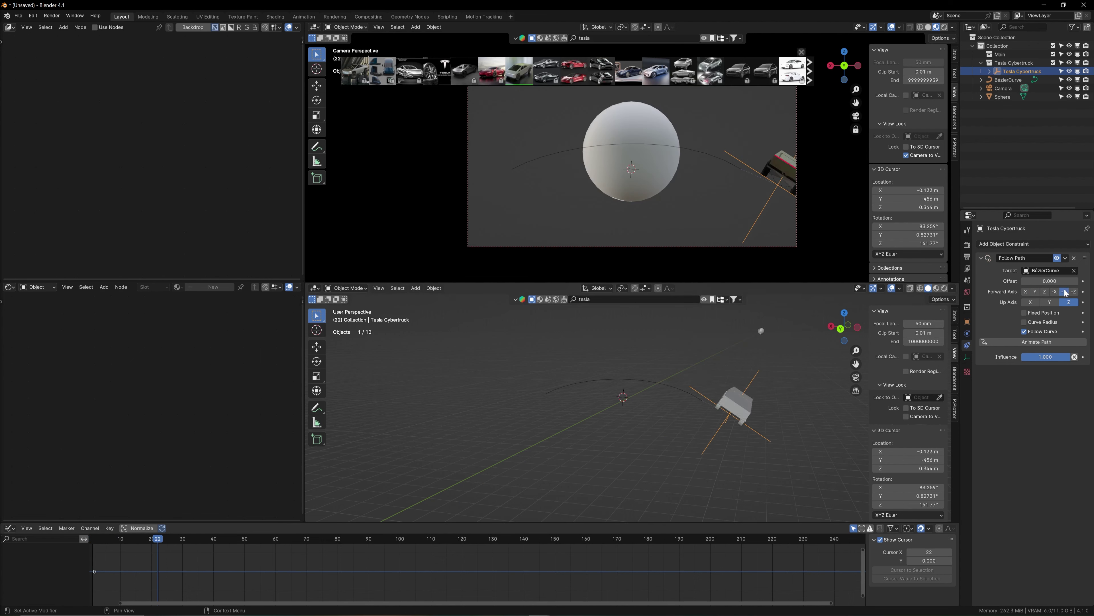
left_click(1054, 292)
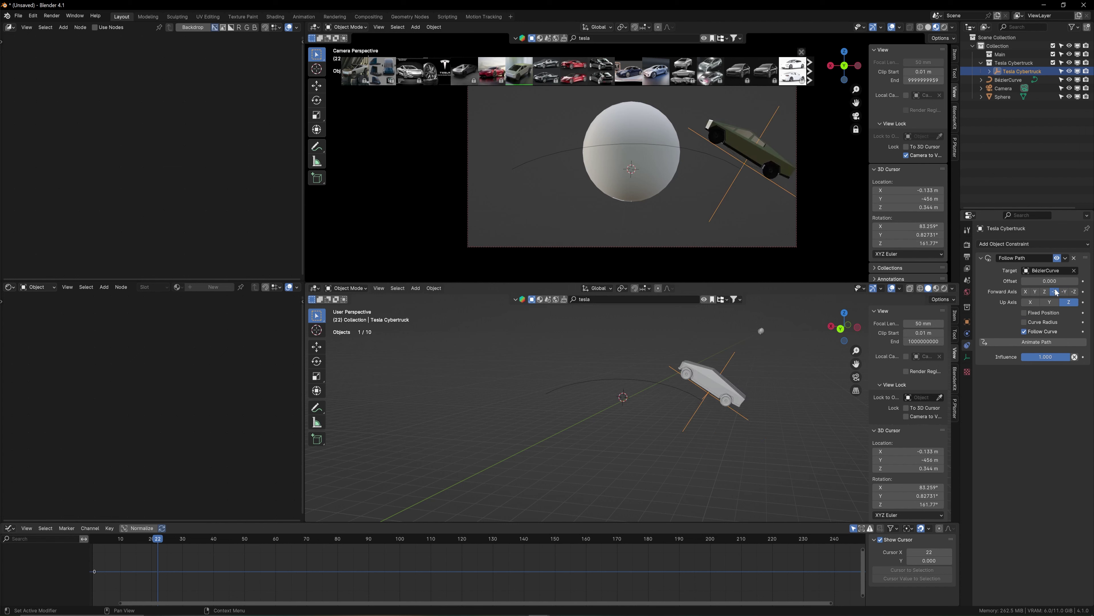
left_click(1026, 292)
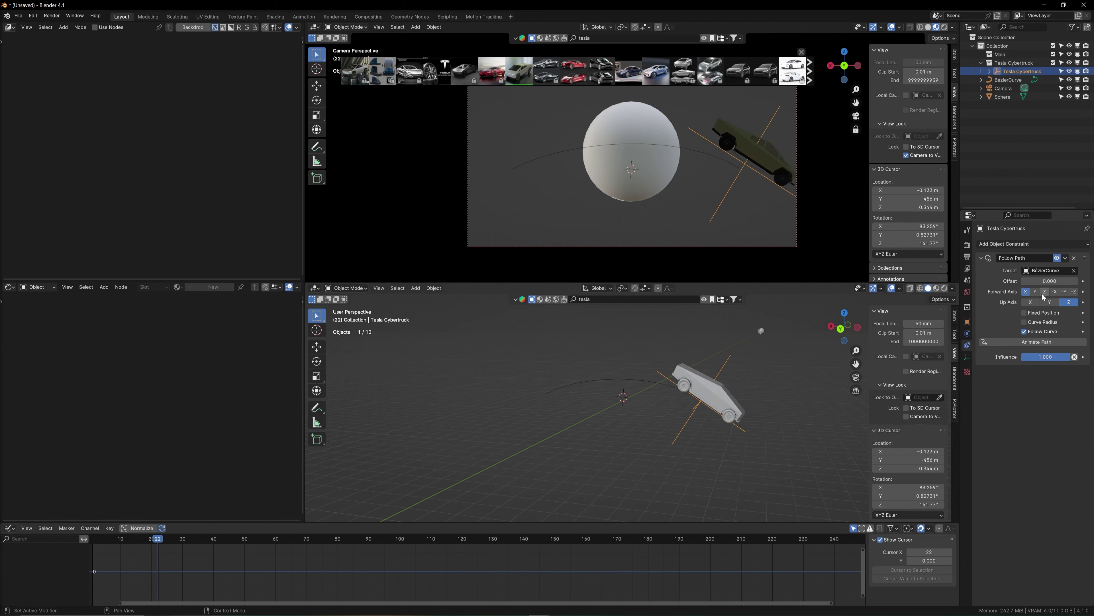
Set the Follow Path offset to about -99.6 and nudge the truck into place at the start of the arch
left_click_drag(1044, 281, 898, 281)
middle_click_drag(578, 406, 513, 397)
key("g")
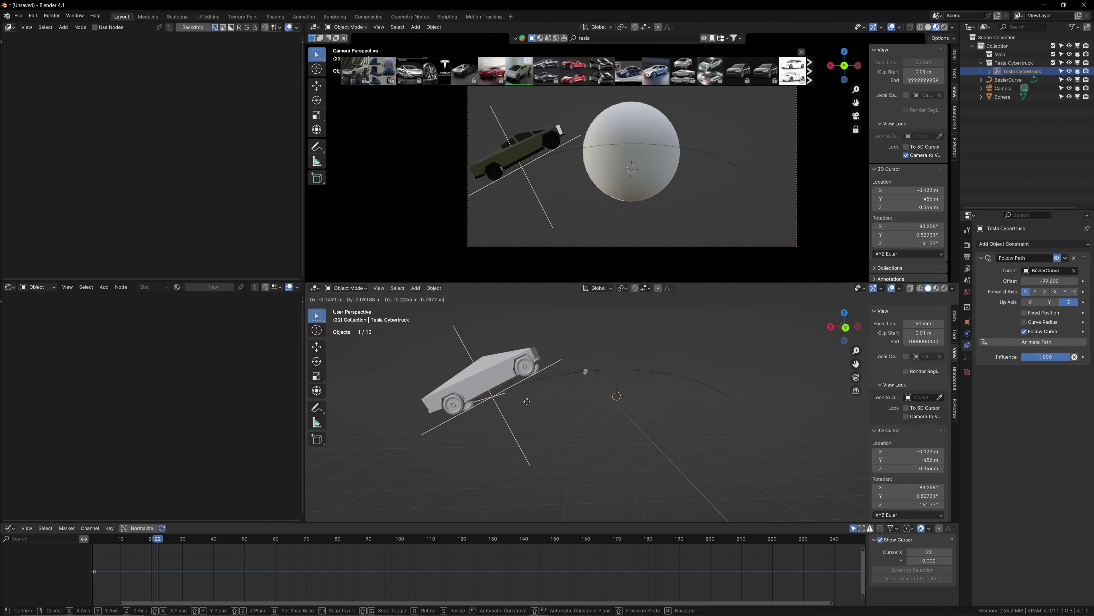
left_click(530, 408)
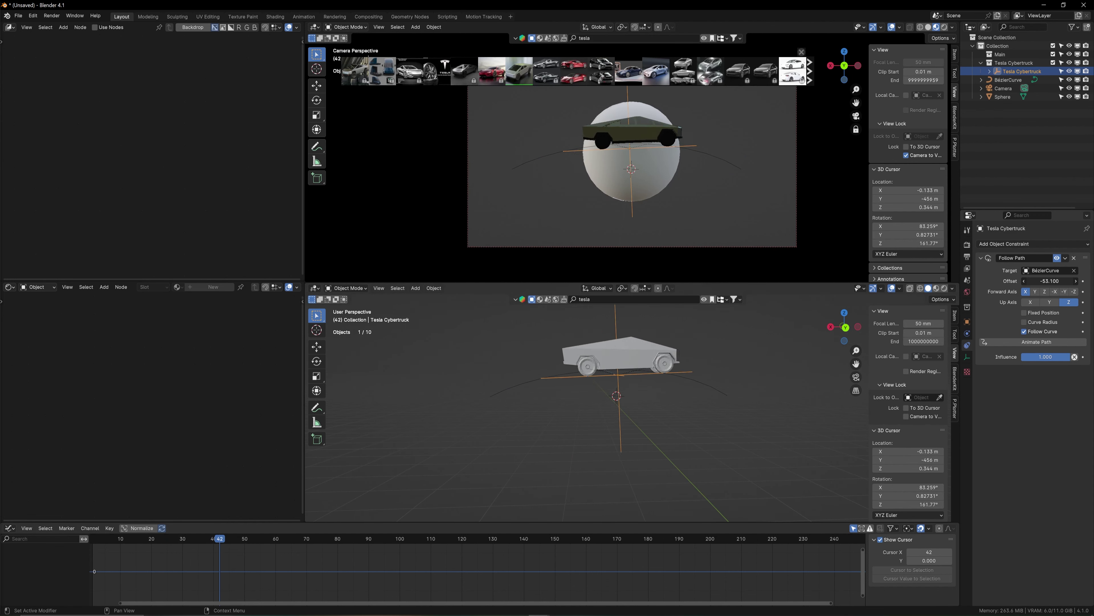
At frame 100, offset the truck to the arch's middle, and lower the Bézier curve along Z until the truck sits centred before the sphere
left_click_drag(1051, 281, 1008, 281)
left_click_drag(331, 538, 401, 535)
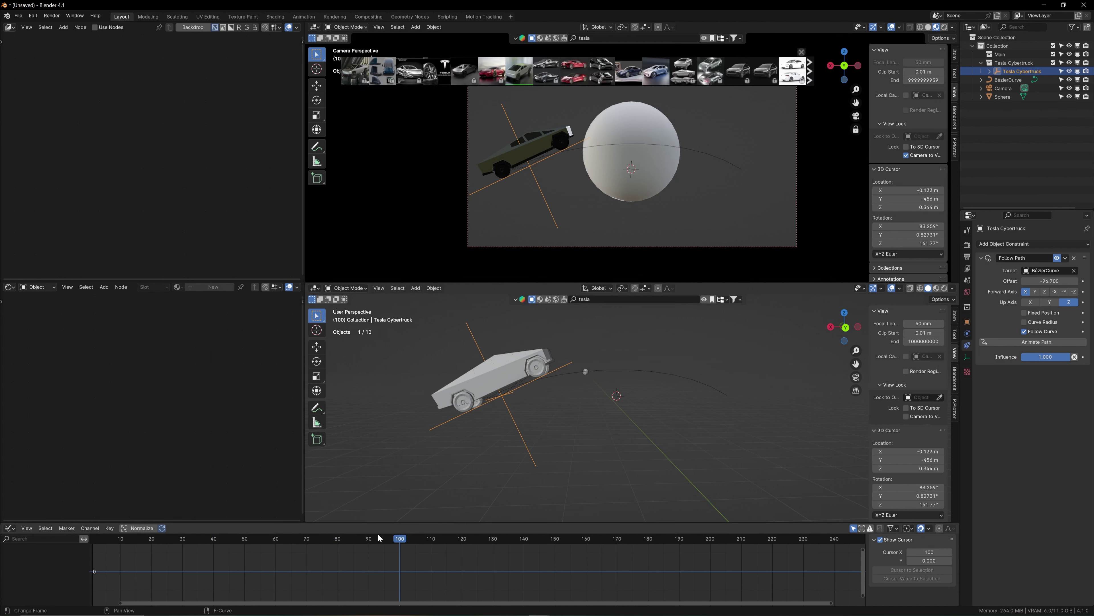
left_click_drag(1050, 281, 1067, 281)
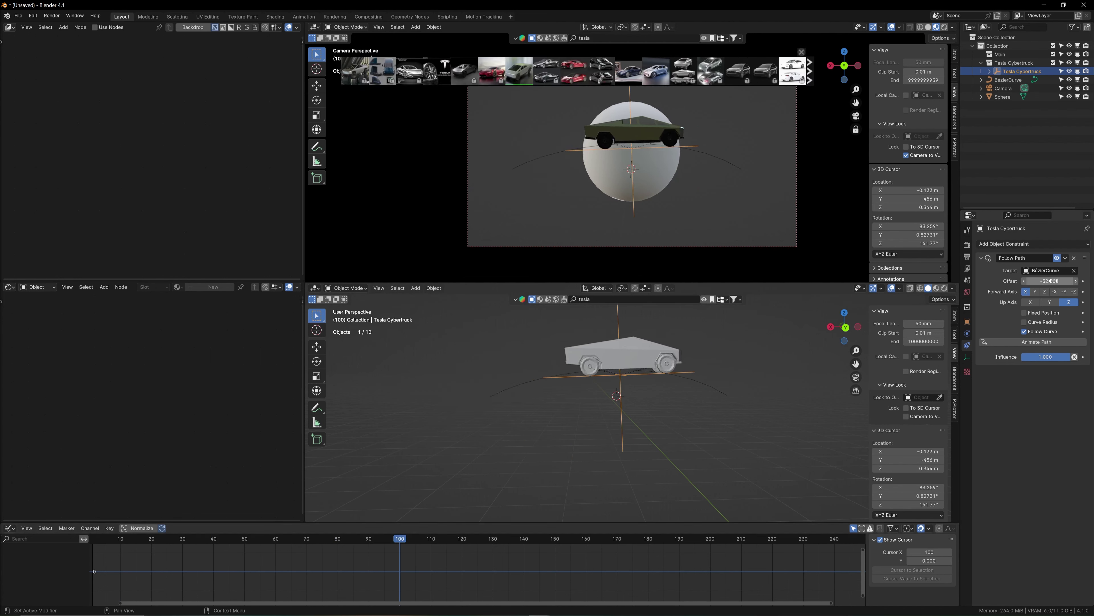
left_click(703, 383)
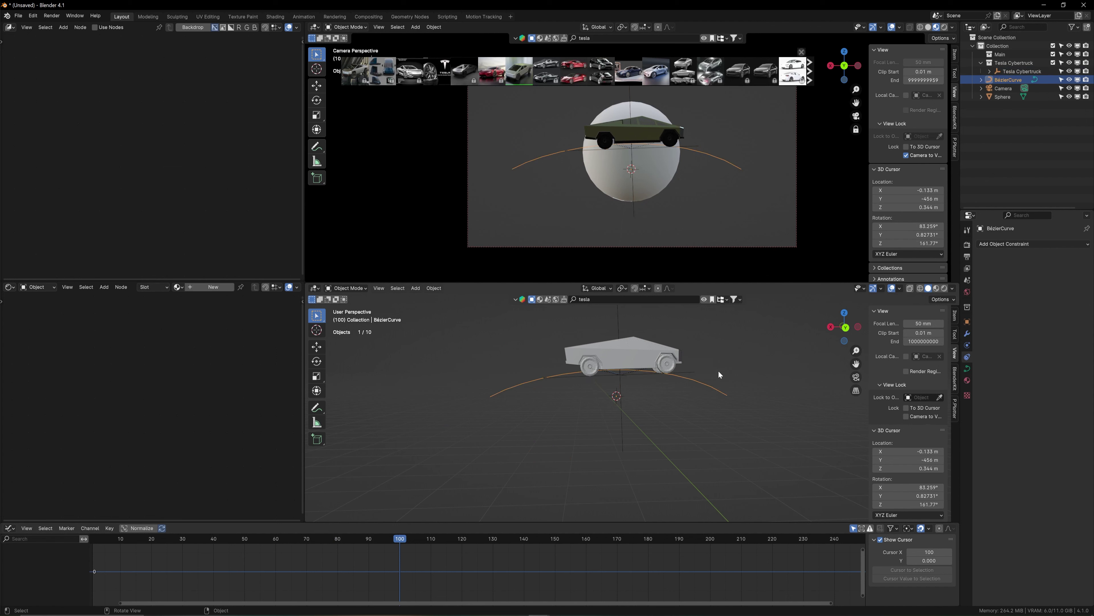
key("g")
key("z")
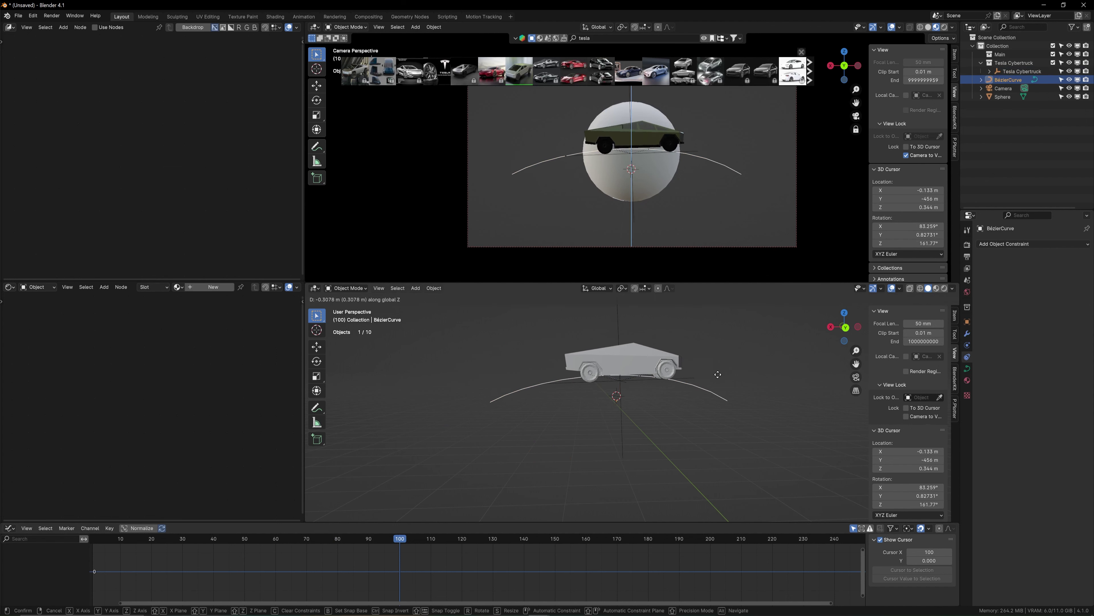
left_click(719, 384)
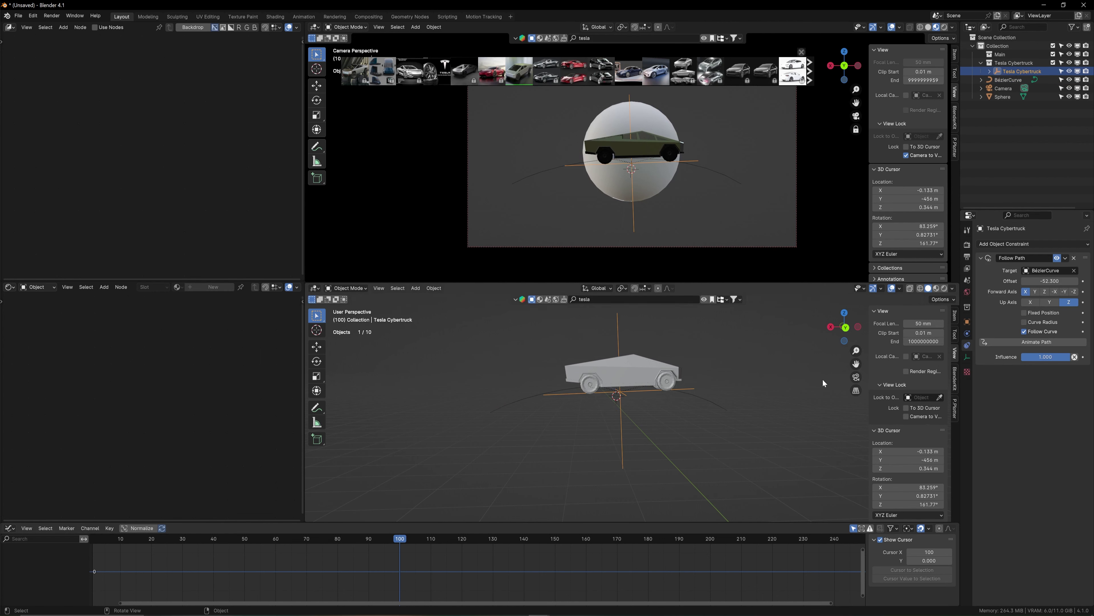
Set the Follow Path offset to about -100.2 and keyframe it on frame 1
mouse_move(1051, 281)
left_mouse_down()
mouse_move(1010, 281)
mouse_move(1080, 281)
mouse_move(1034, 281)
left_mouse_up()
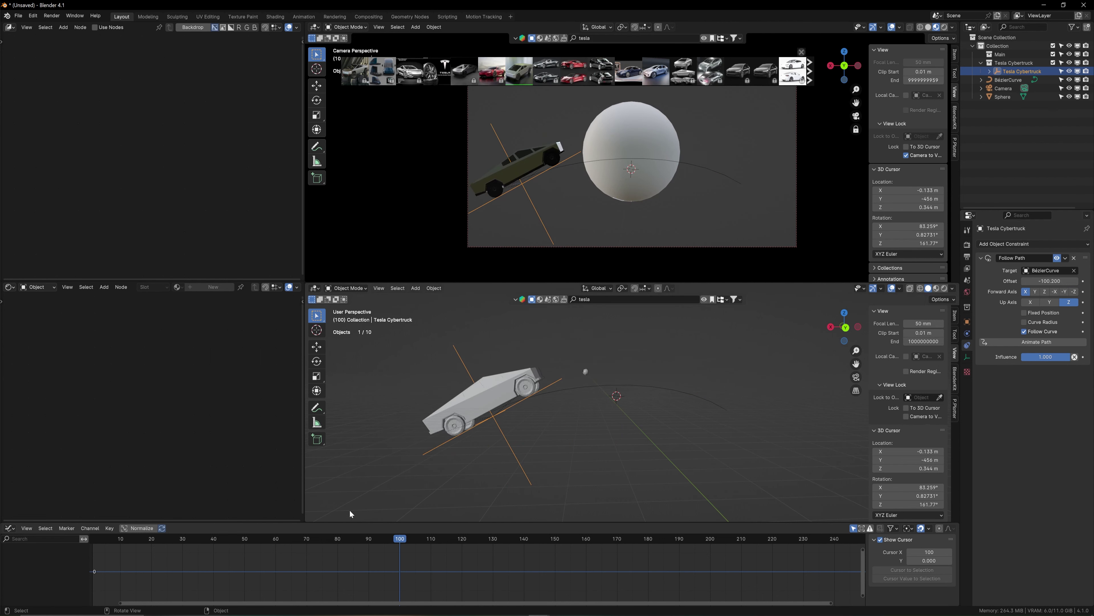
left_click(97, 541)
left_click_drag(97, 542, 93, 541)
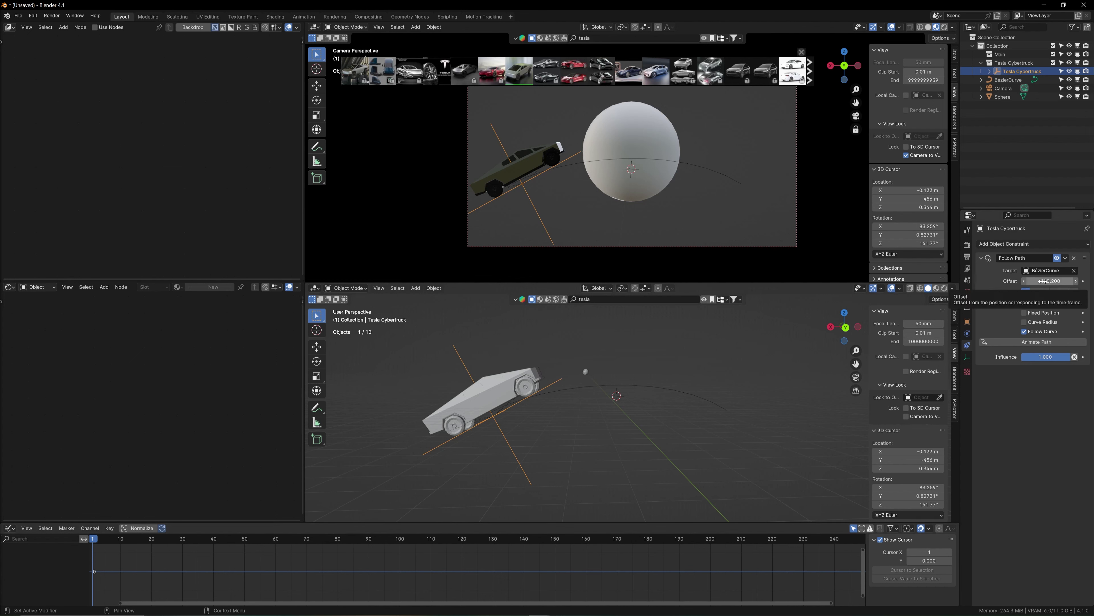
key("i")
On frame 100, set the Follow Path offset to about -3.2 and keyframe it
left_click_drag(107, 541, 401, 542)
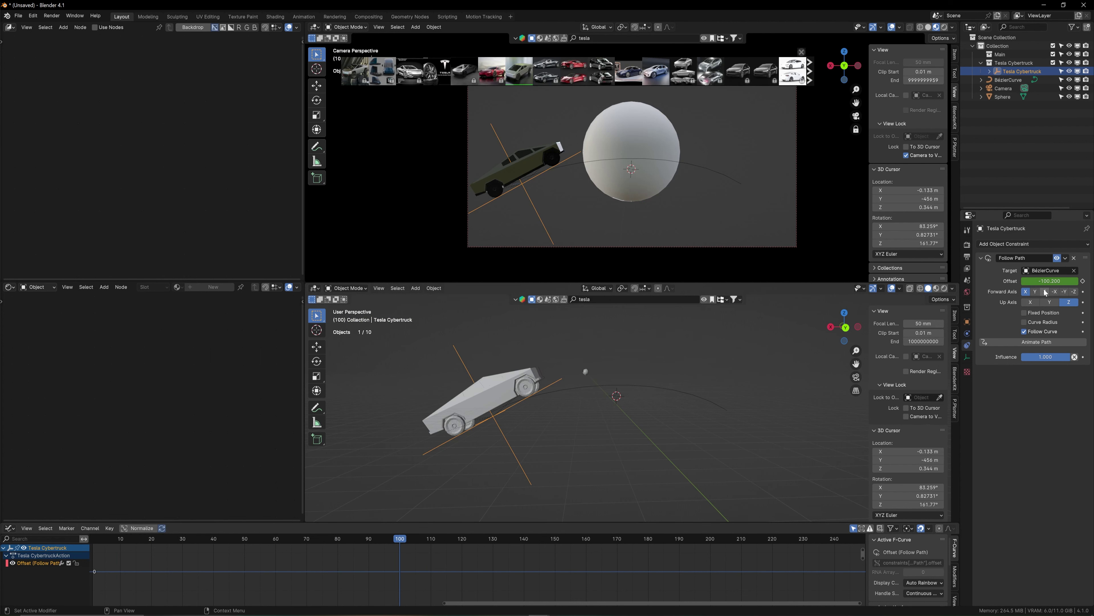
left_click_drag(1050, 280, 1076, 281)
key("i")
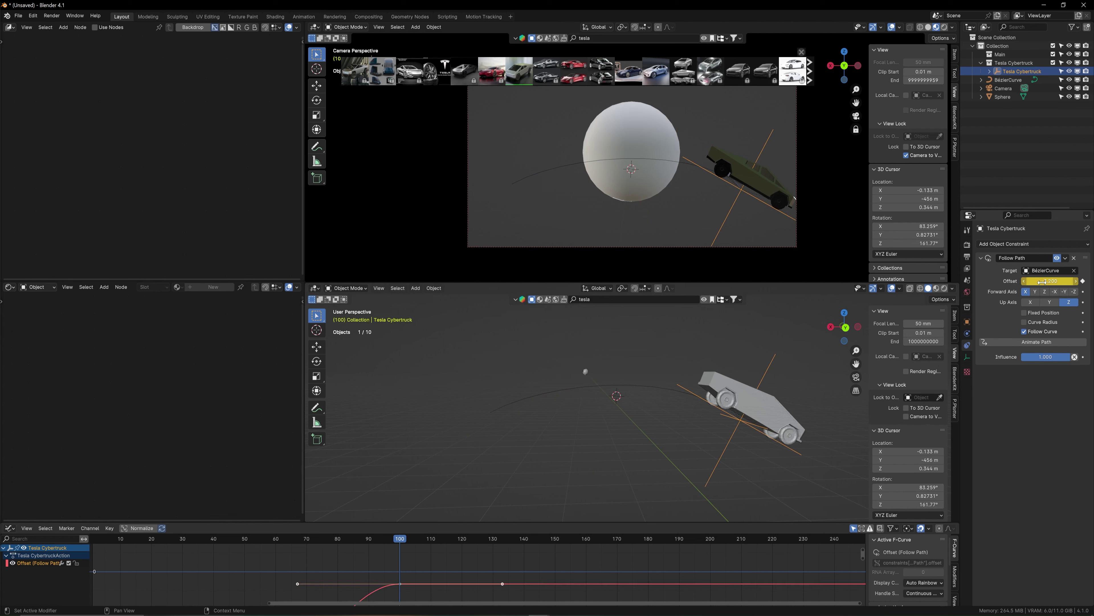
Enlarge the graph editor and set the interpolation of all offset keyframes to Linear
scroll(495, 573, "down", 5)
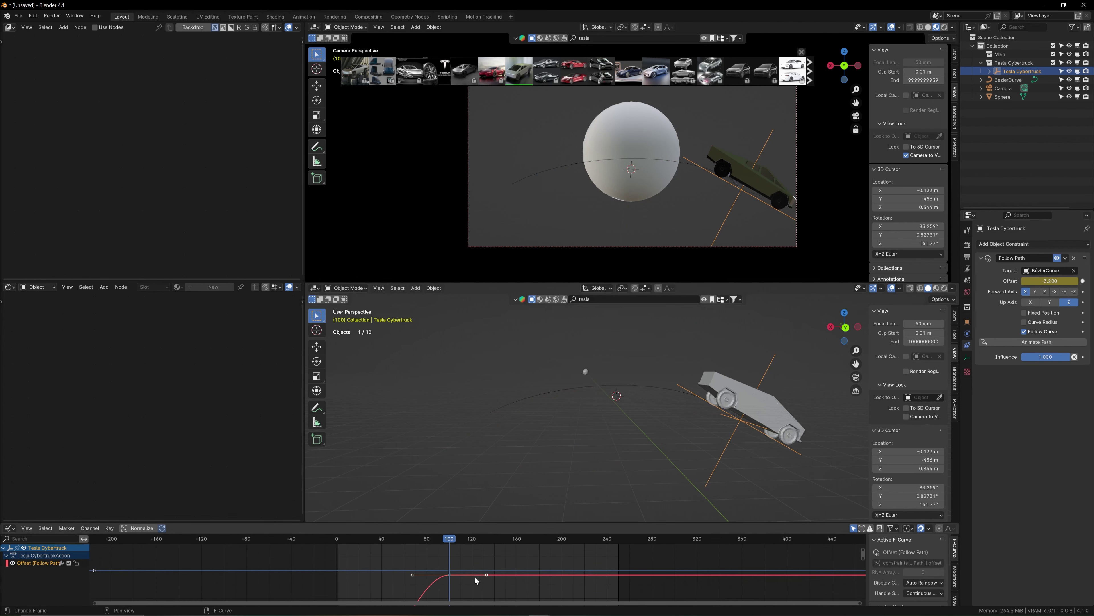
left_click_drag(459, 522, 458, 443)
scroll(446, 498, "down", 4)
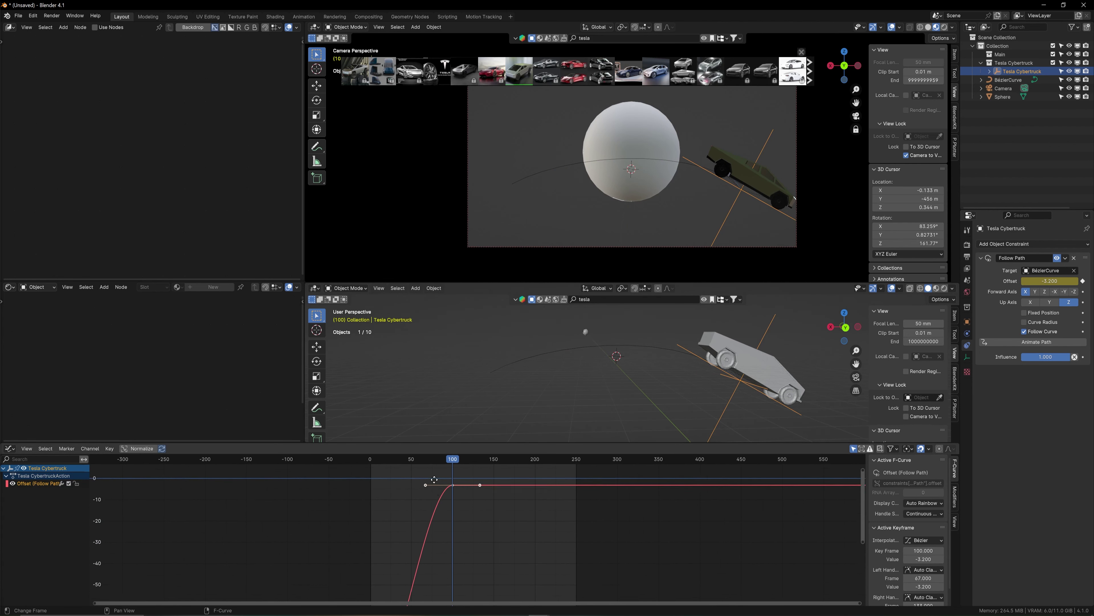
scroll(444, 497, "down", 4)
left_click_drag(450, 459, 429, 477)
scroll(453, 512, "up", 4)
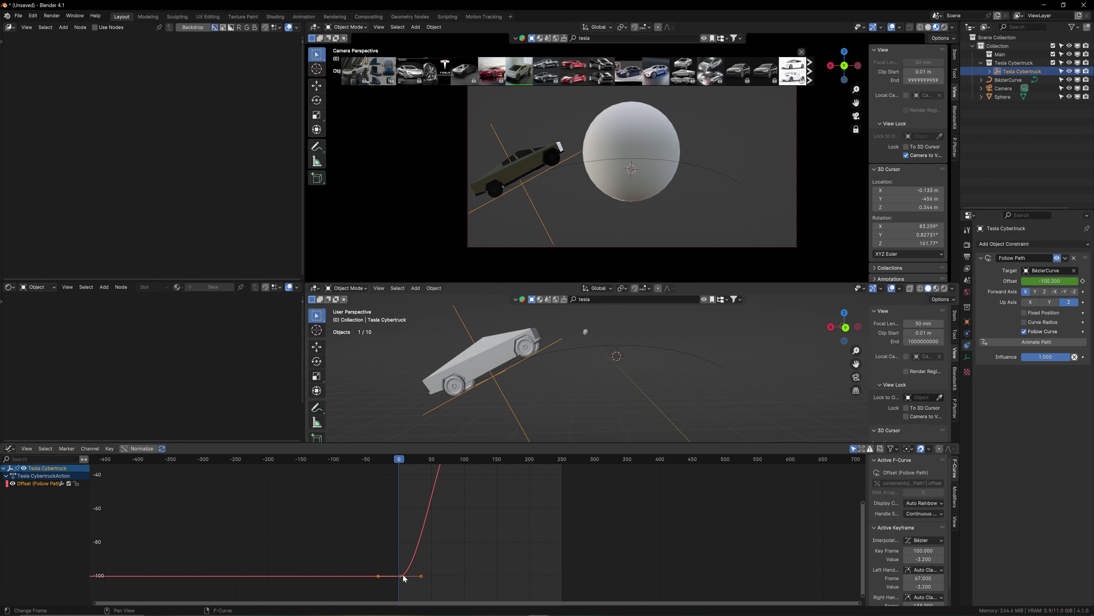
middle_click_drag(477, 513, 404, 476)
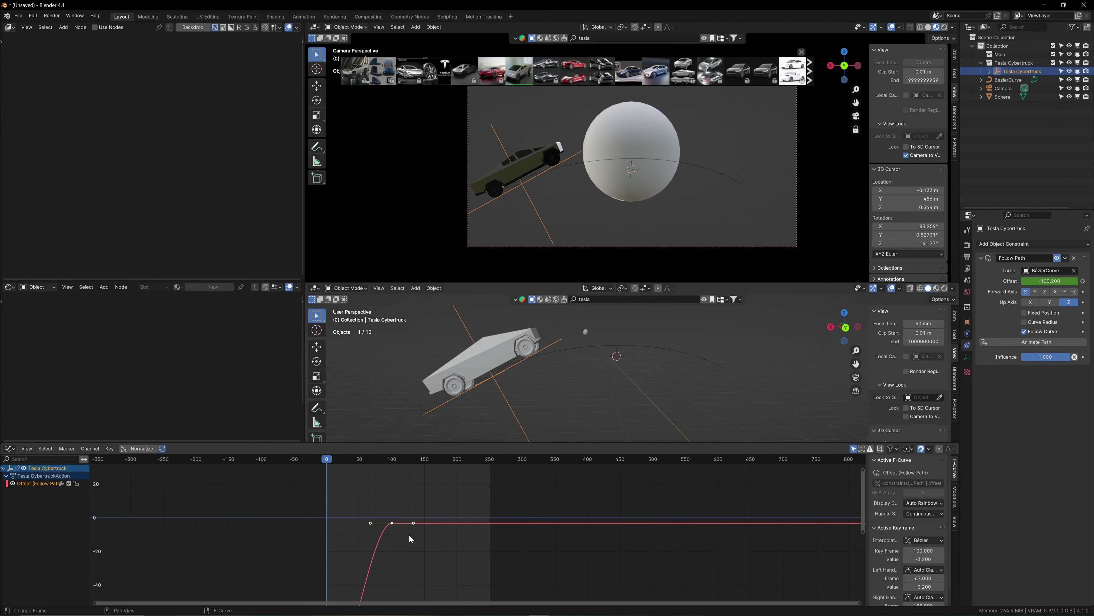
key("a")
key("Home")
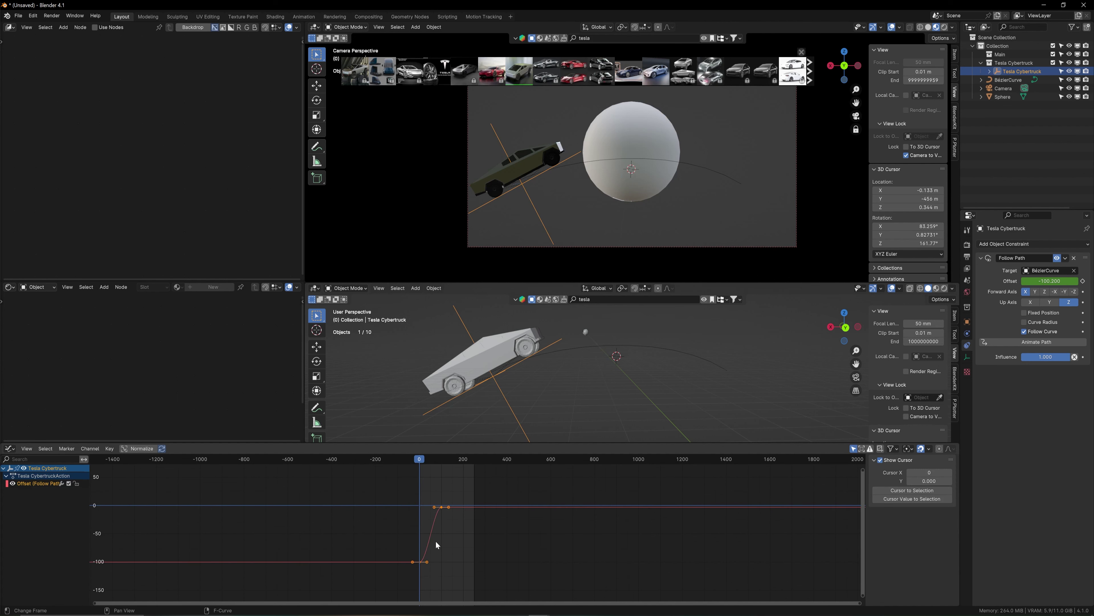
key("t")
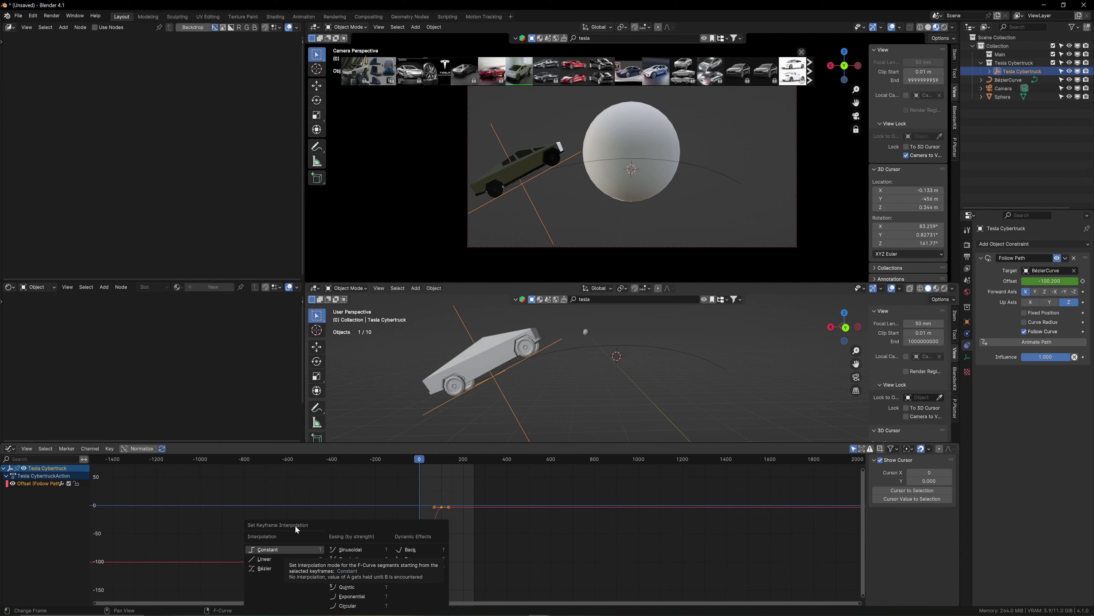
left_click(266, 560)
scroll(433, 554, "up", 2)
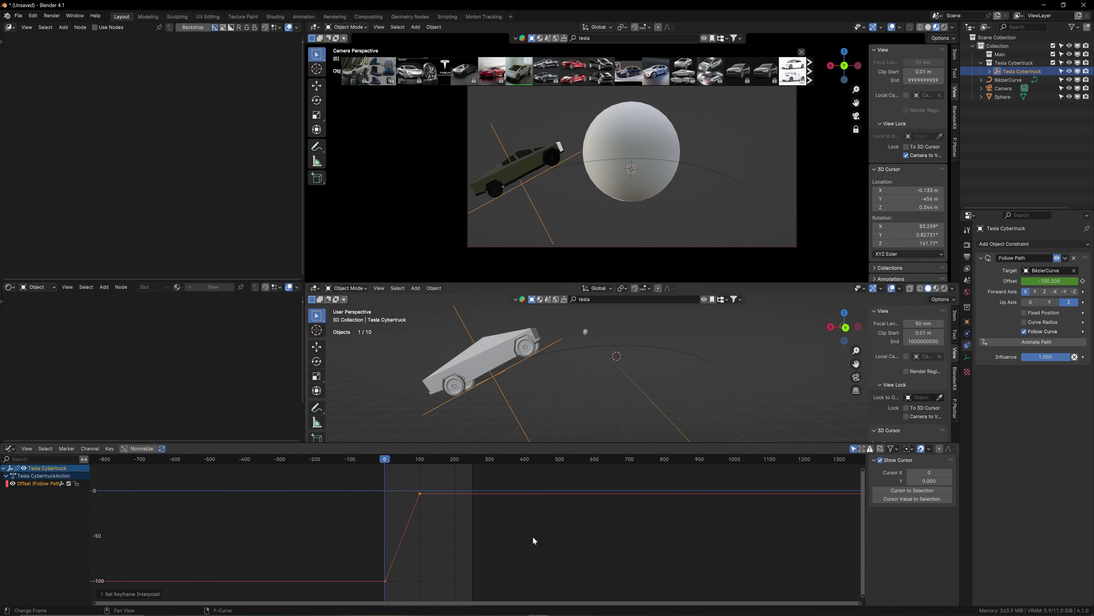
Play back the truck's animation, shrink the graph editor again and go to frame 48
key("space")
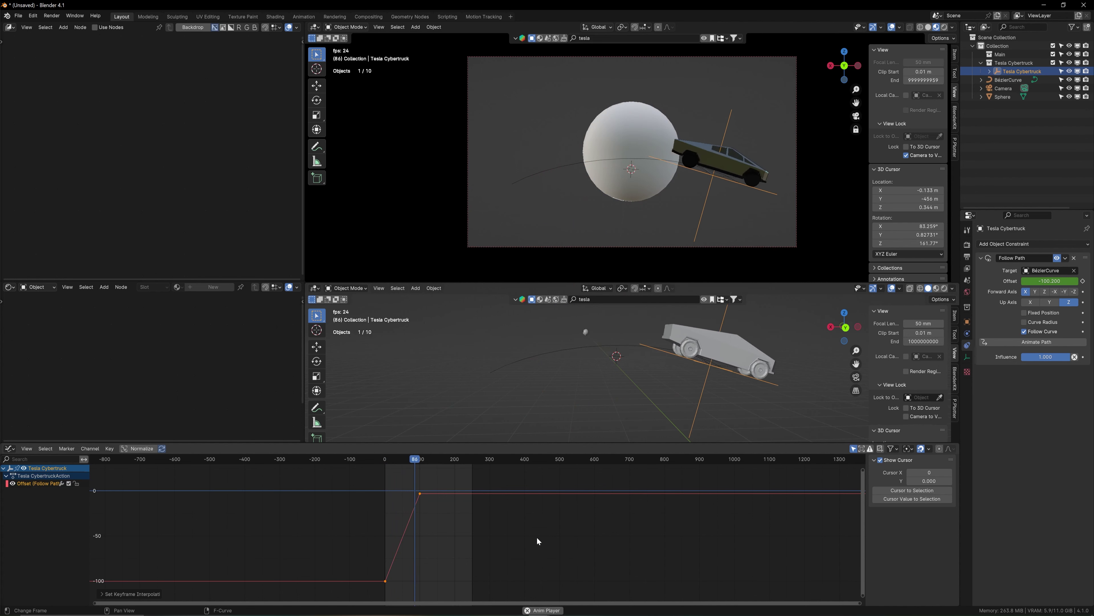
key("space")
left_click_drag(526, 444, 524, 507)
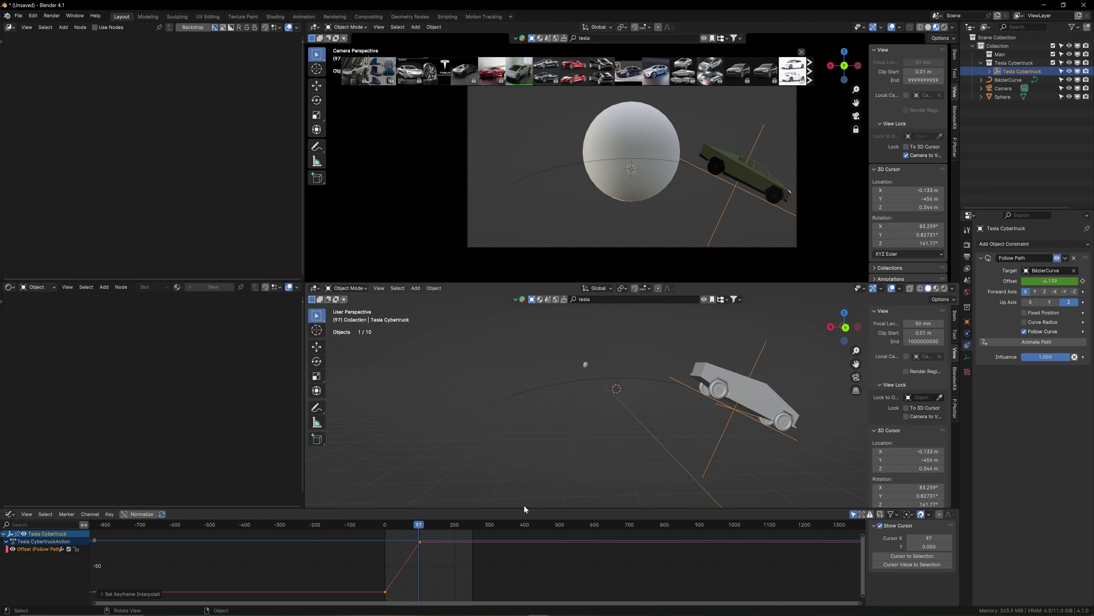
left_click_drag(414, 525, 401, 525)
Save the project as "tesla truck sunset tutorial.blend" and close the asset thumbnail strip in the camera view
key("ctrl+s")
left_click(802, 53)
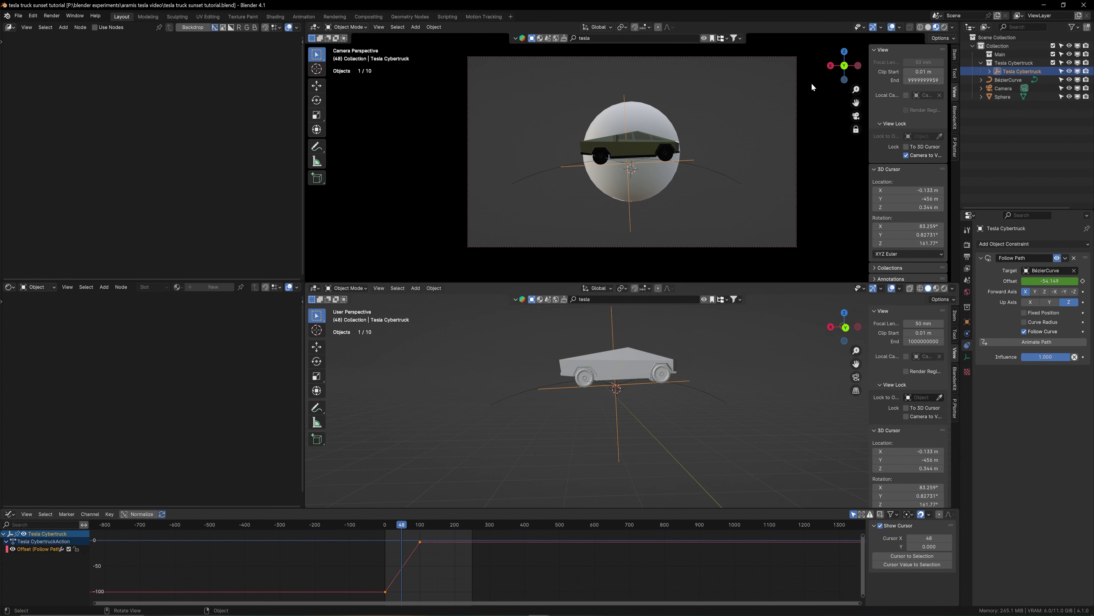
key("ctrl+s")
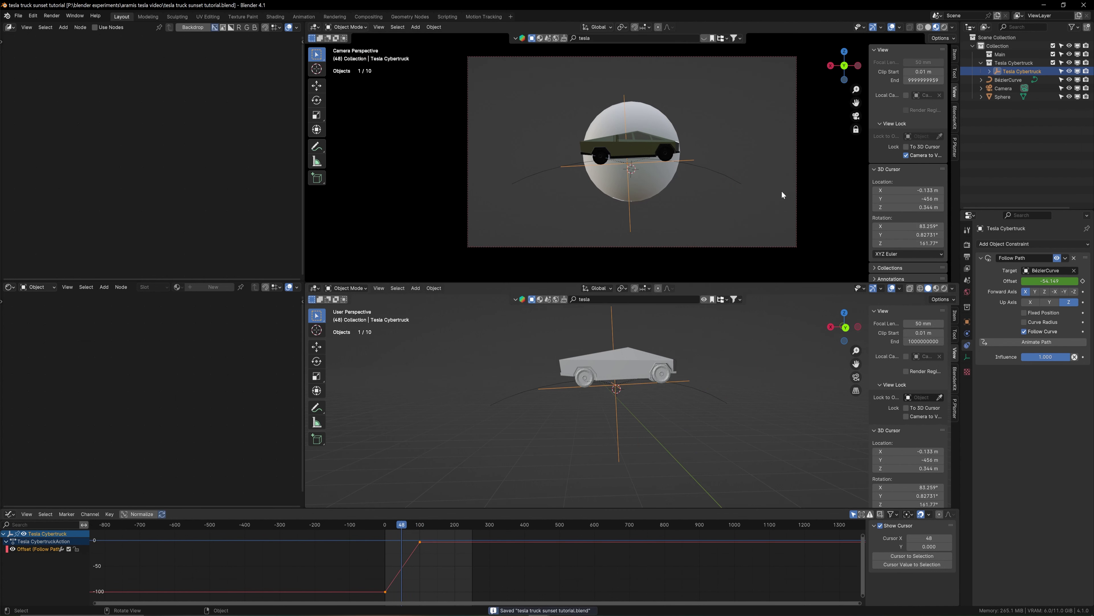
Switch the camera view to rendered shading, and create a new material for the sphere
left_click(945, 28)
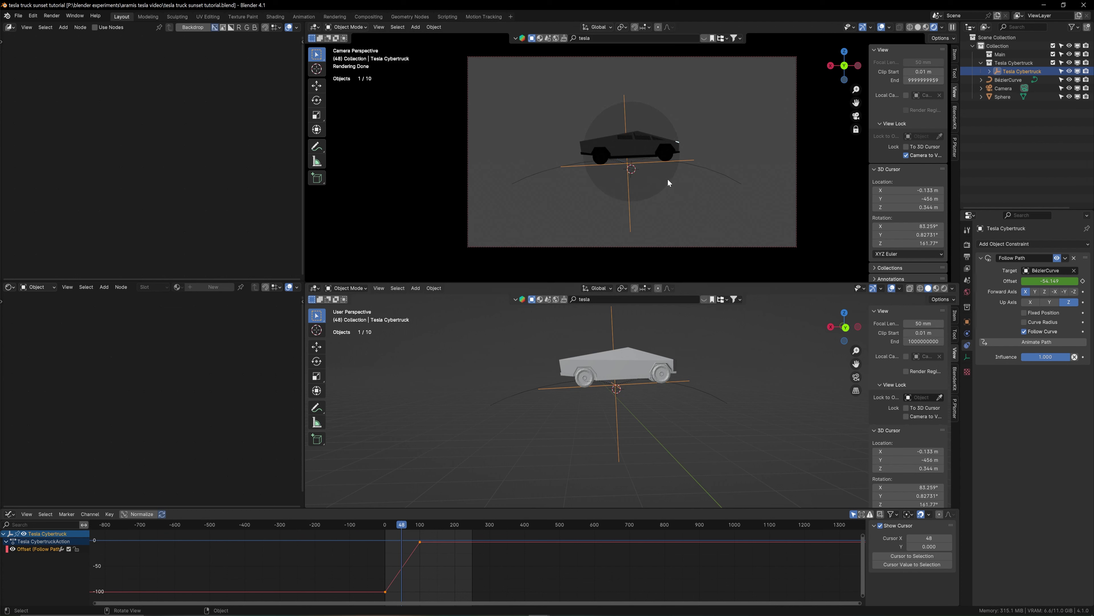
left_click(671, 165)
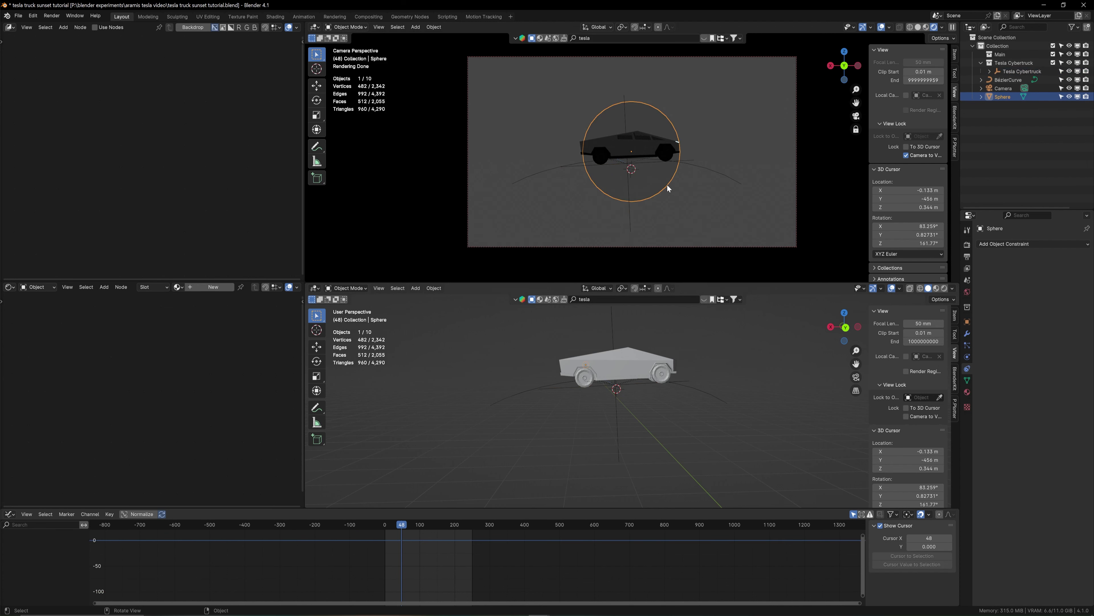
key("KP_Decimal")
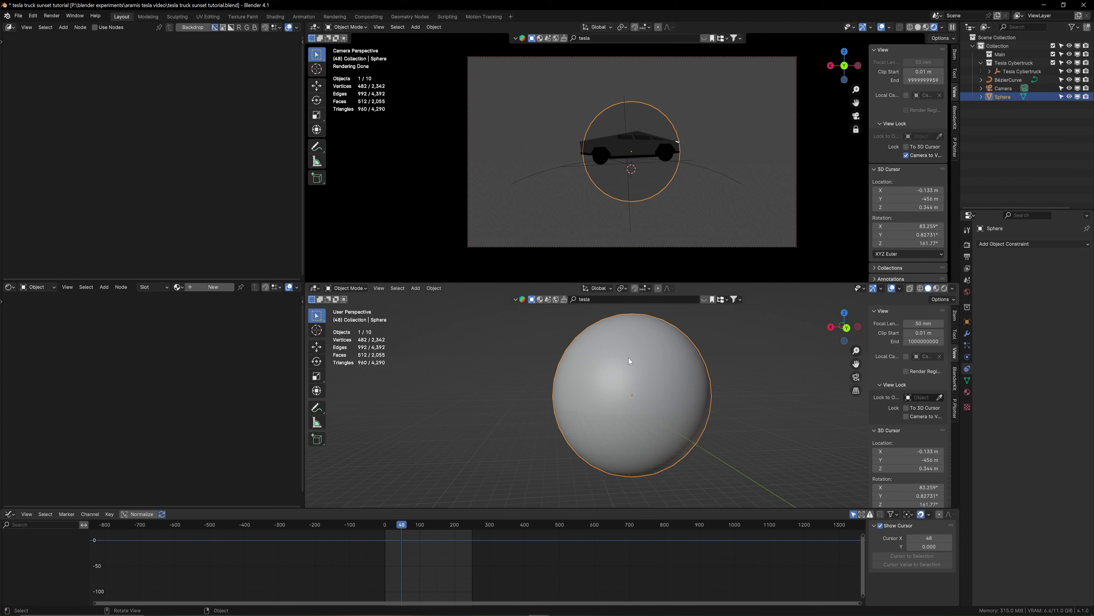
left_click(216, 288)
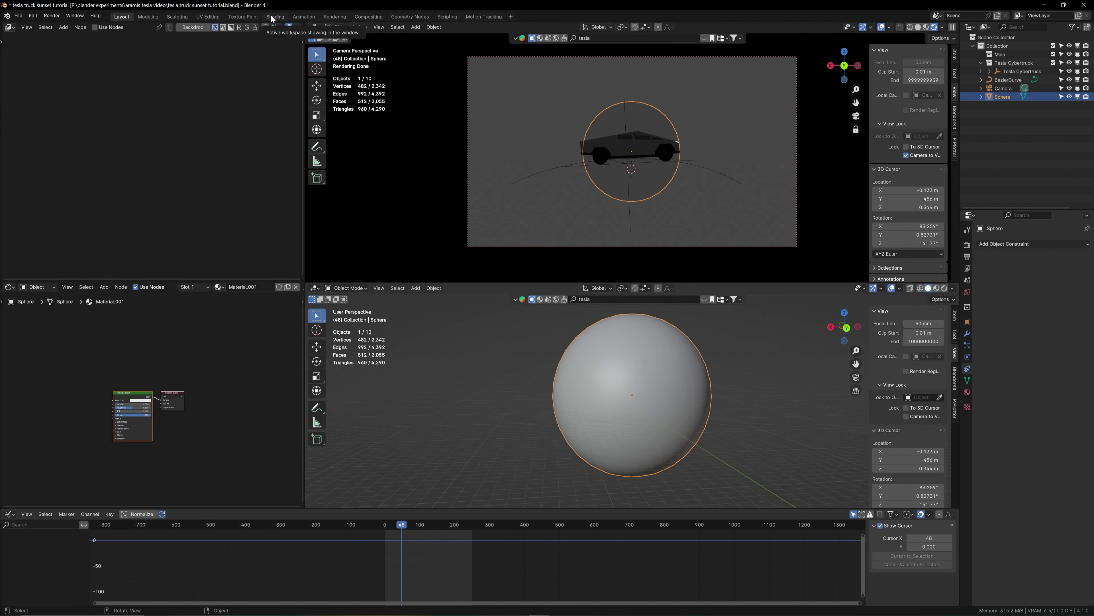
scroll(224, 415, "up", 4)
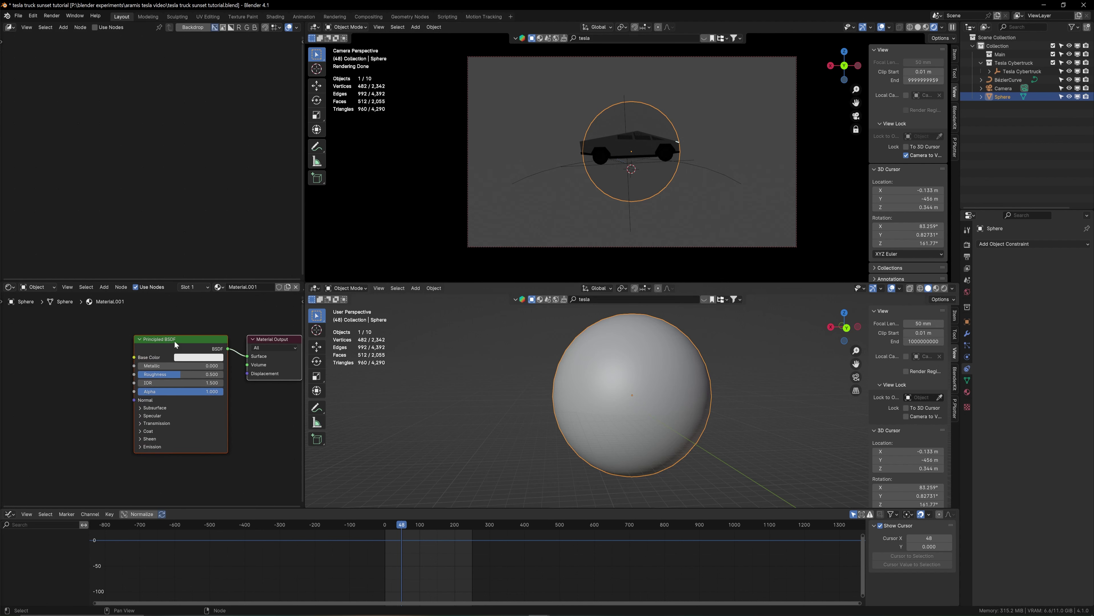
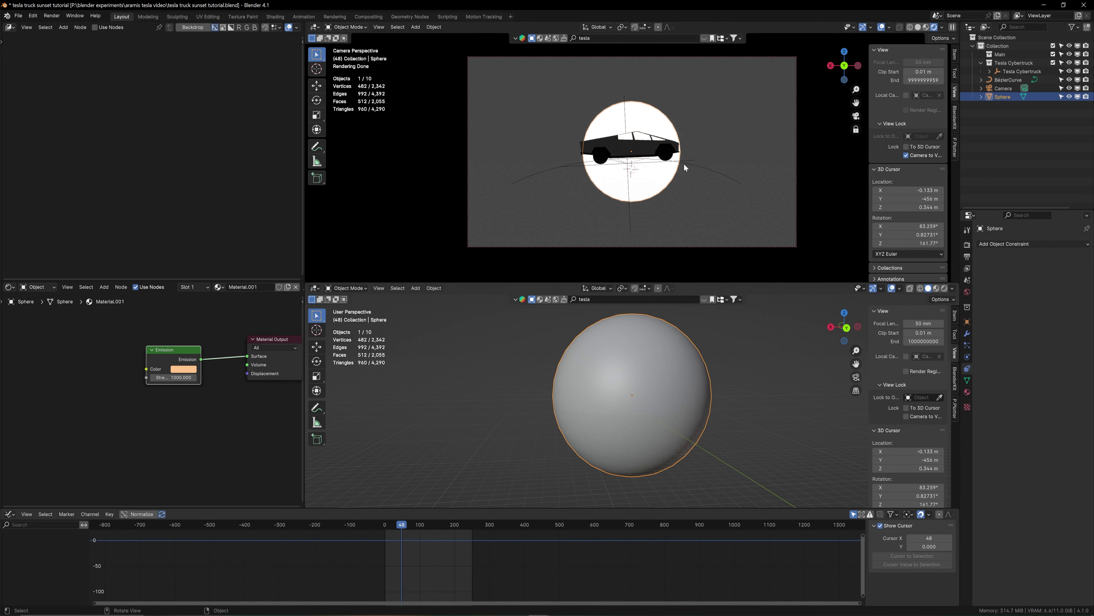
Switch the shader editor to the World nodes, set the background strength to 0 and delete the Background node
left_click(48, 287)
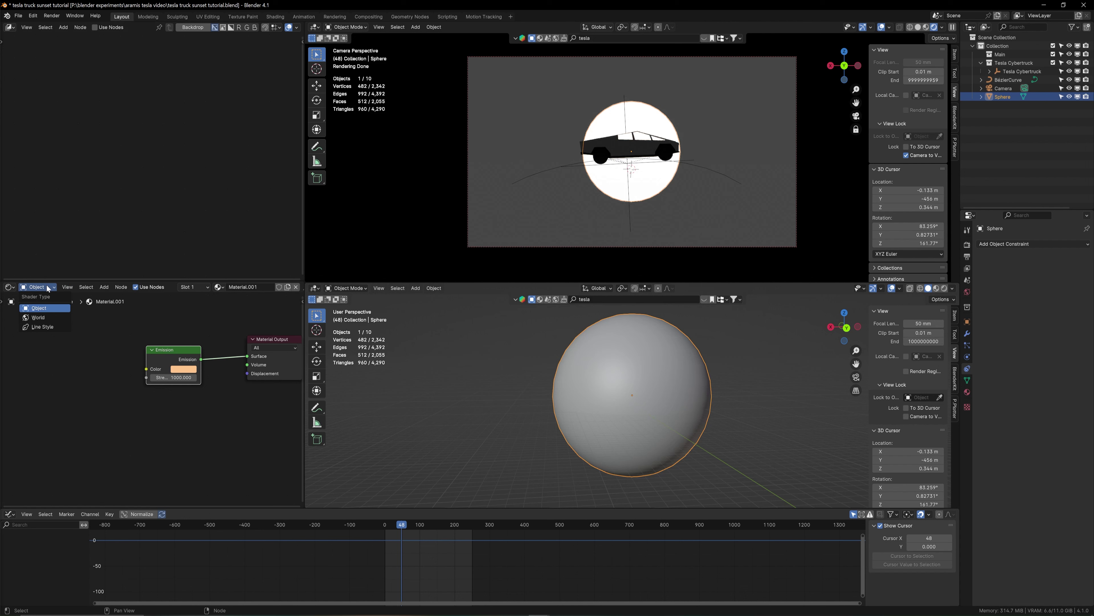
left_click(39, 317)
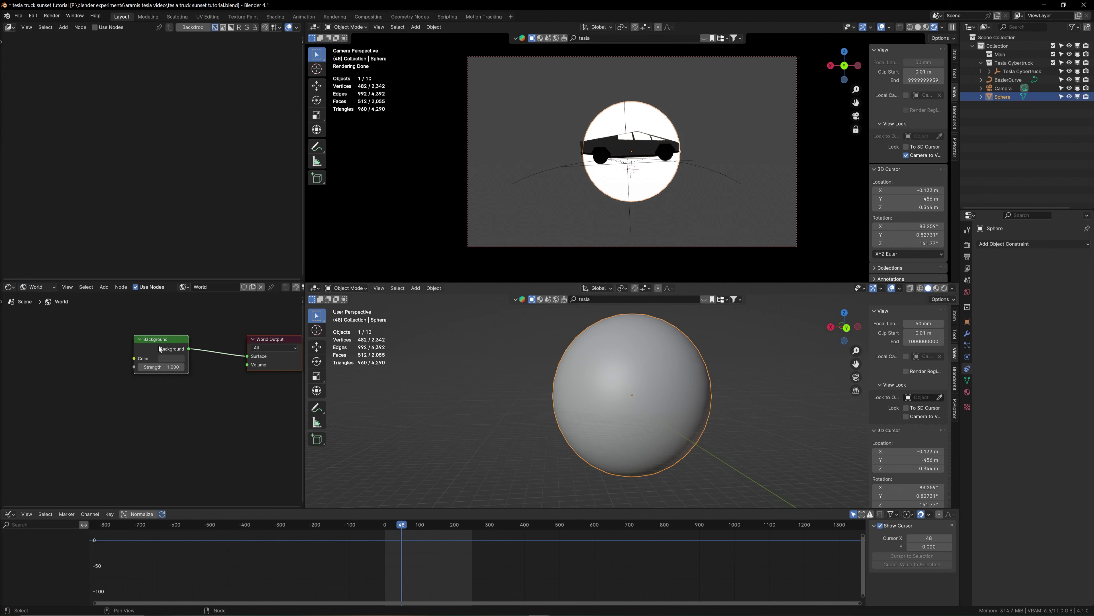
left_click_drag(166, 366, 142, 367)
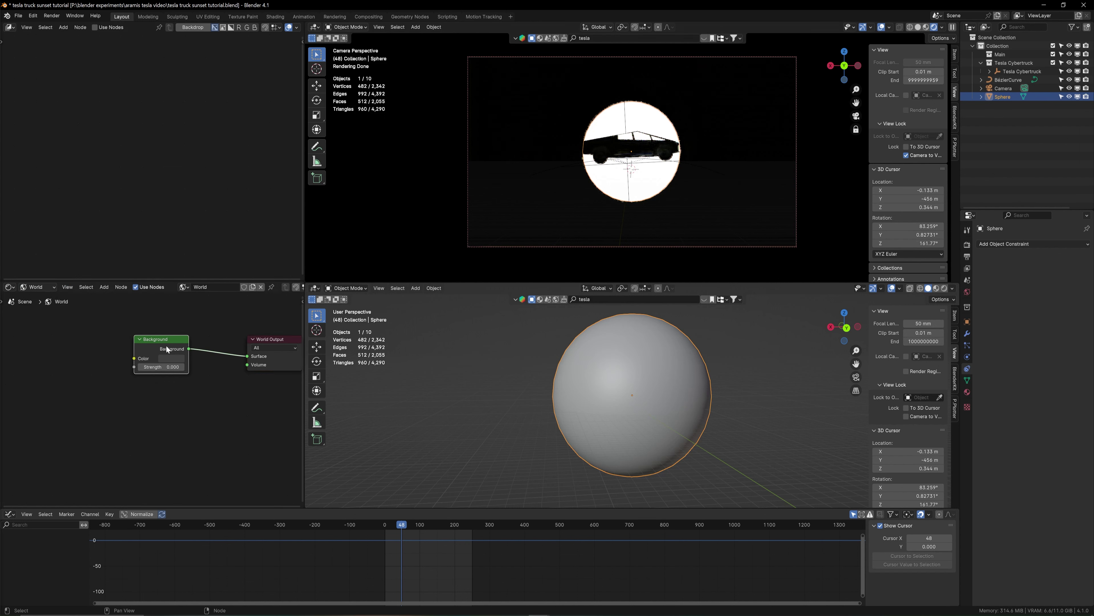
key("x")
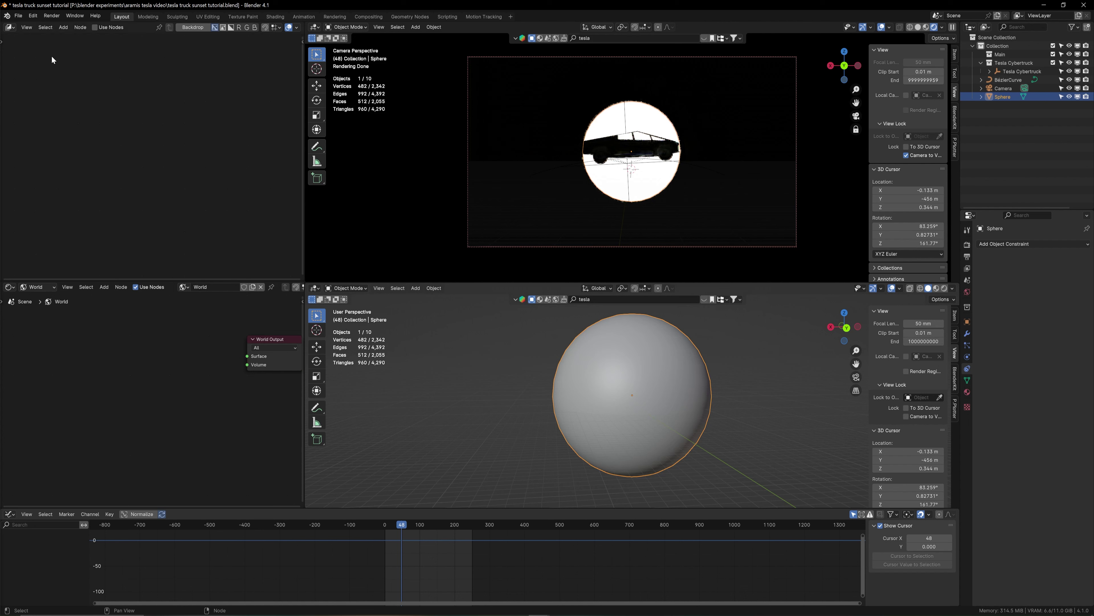
Turn the compositor area into an Asset Browser and apply the kloppenheim_07_puresky HDRI from the outdoor night skies catalog to the world
left_click(9, 27)
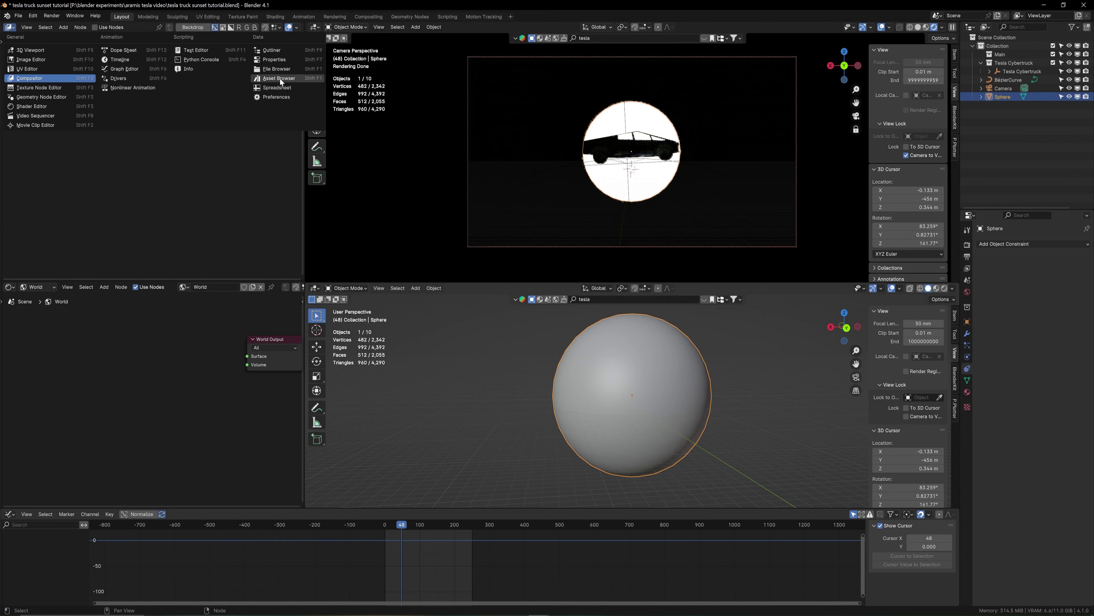
left_click(279, 78)
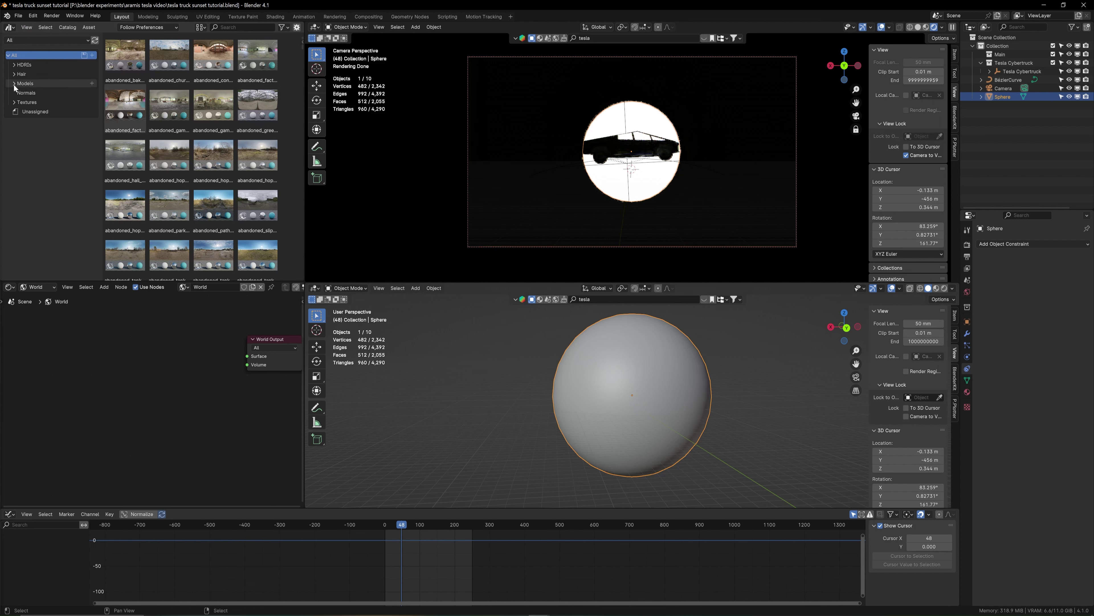
left_click(15, 65)
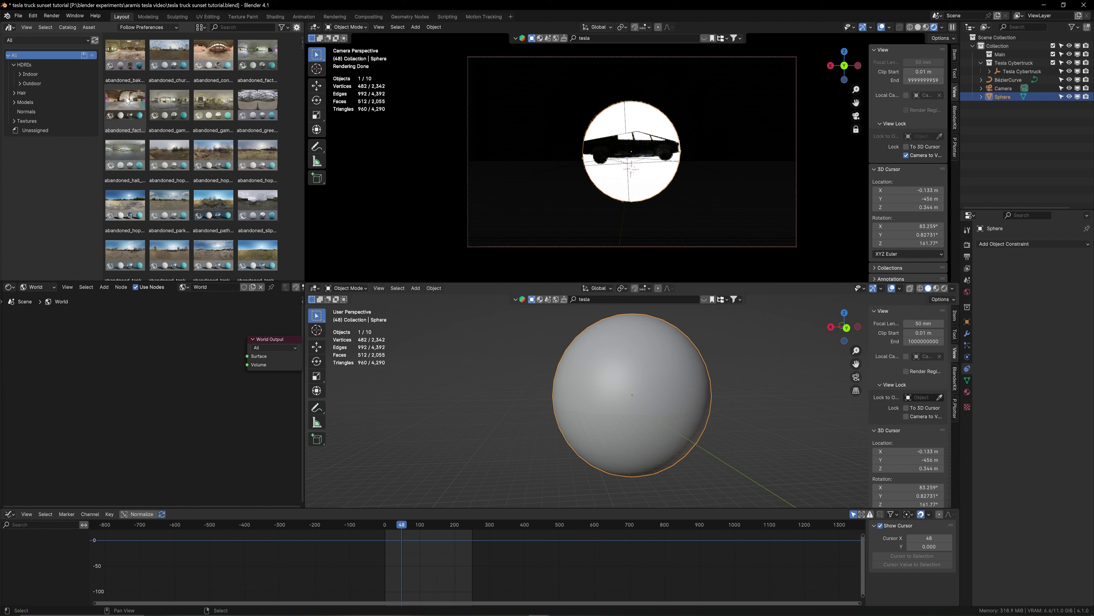
left_click(20, 83)
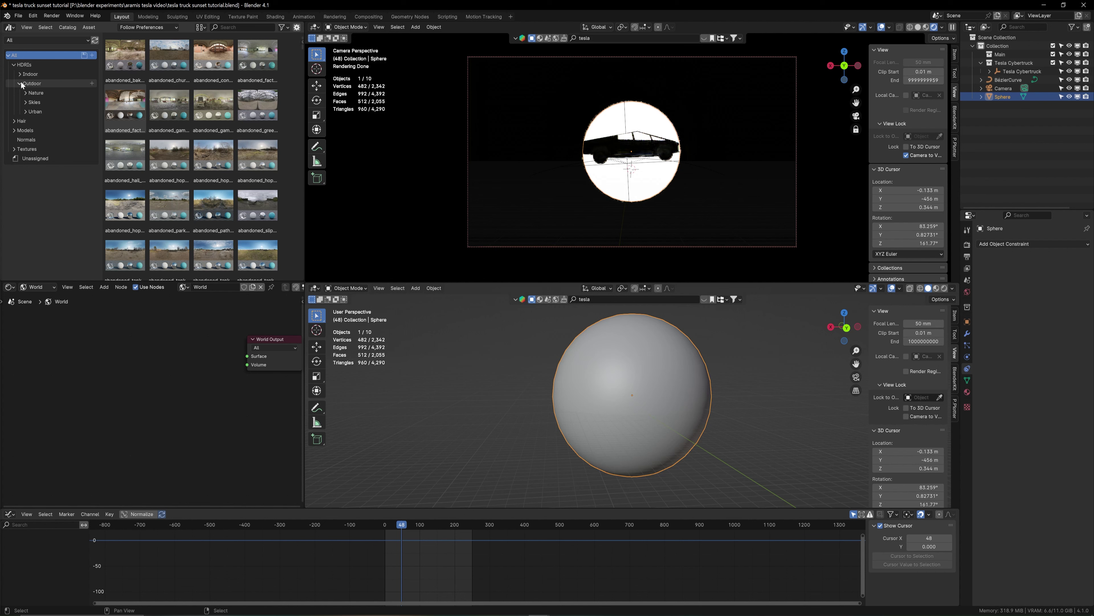
left_click(33, 95)
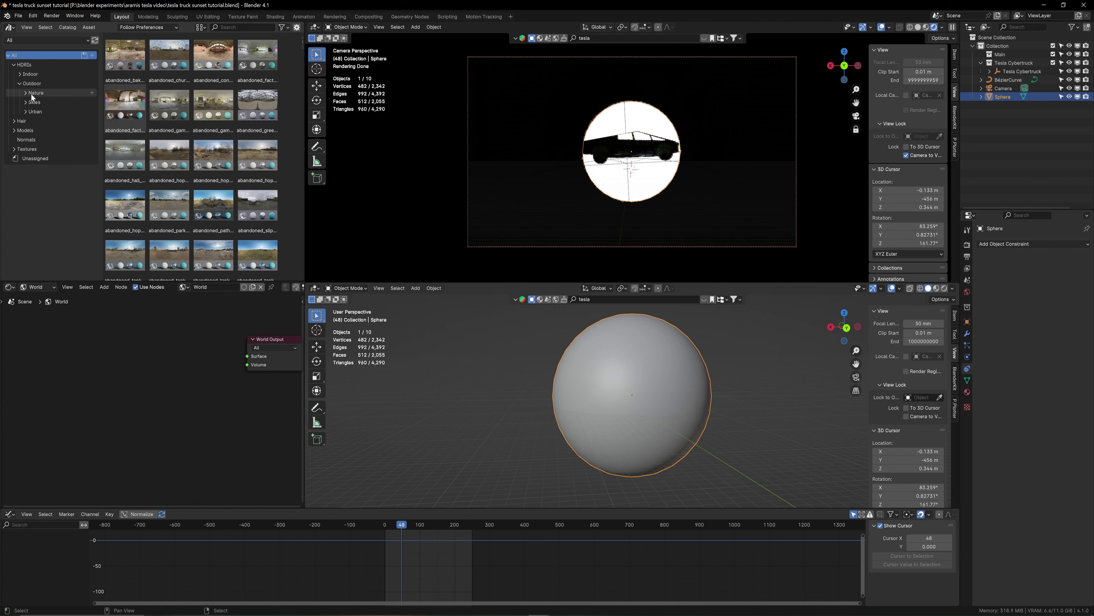
left_click(32, 102)
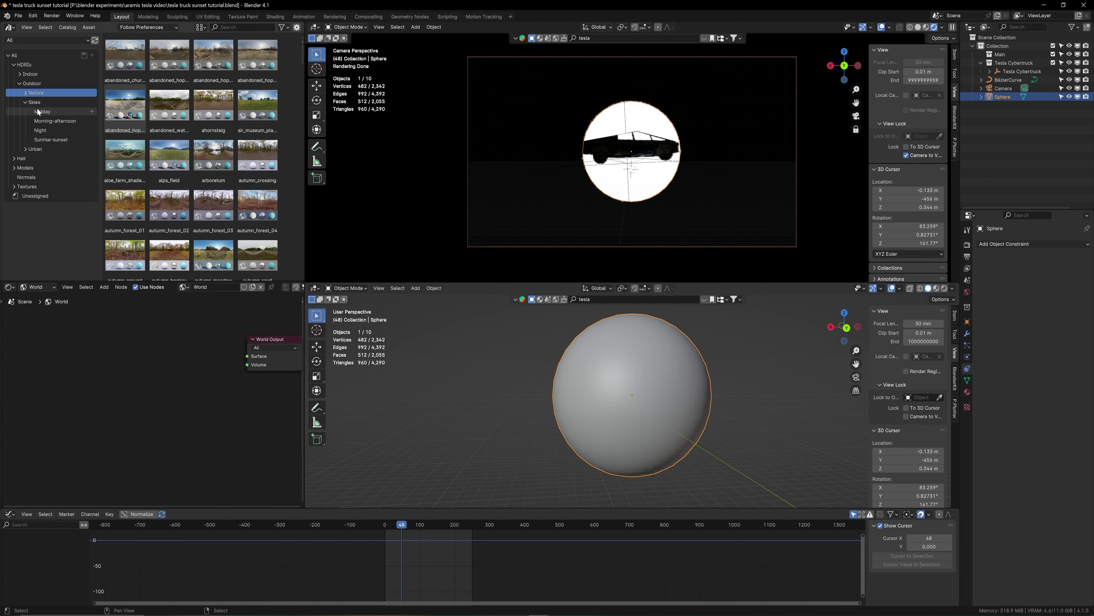
left_click(48, 112)
left_click(44, 132)
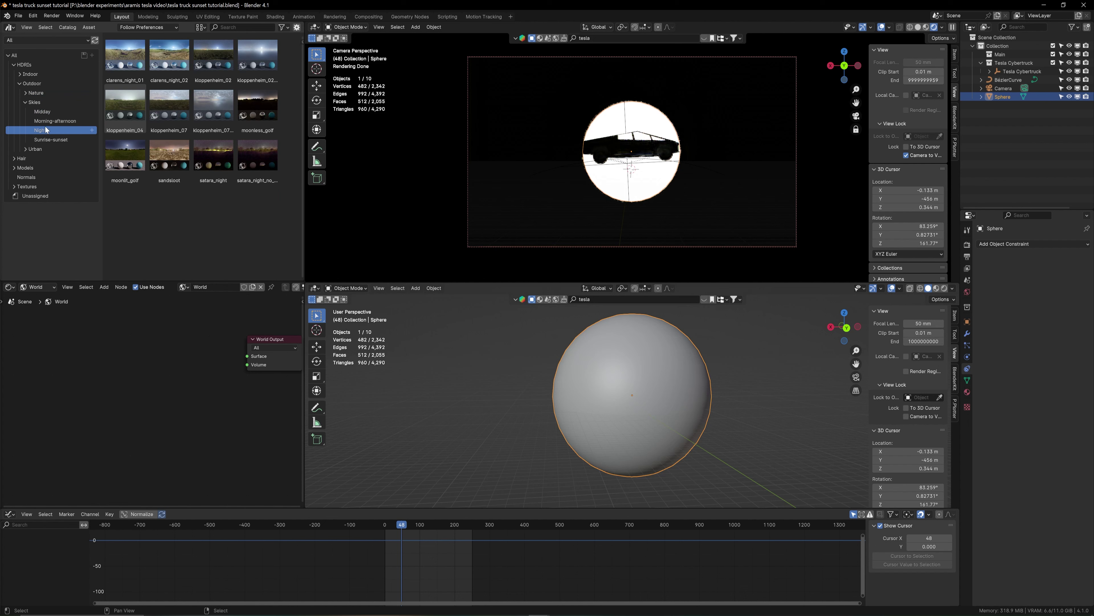
left_click_drag(217, 105, 475, 352)
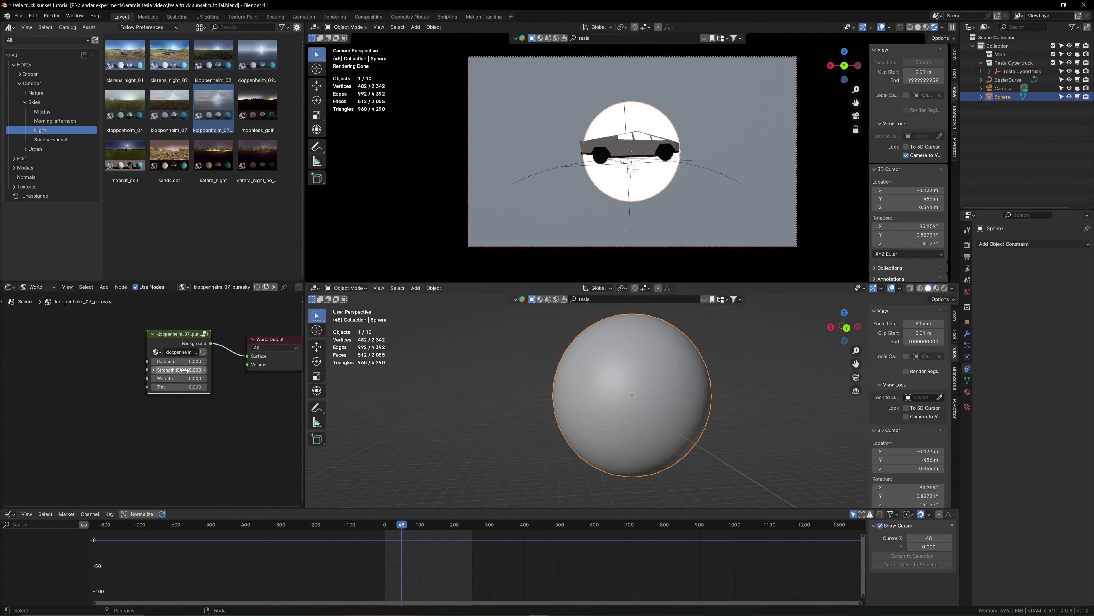
left_click_drag(184, 369, 159, 369)
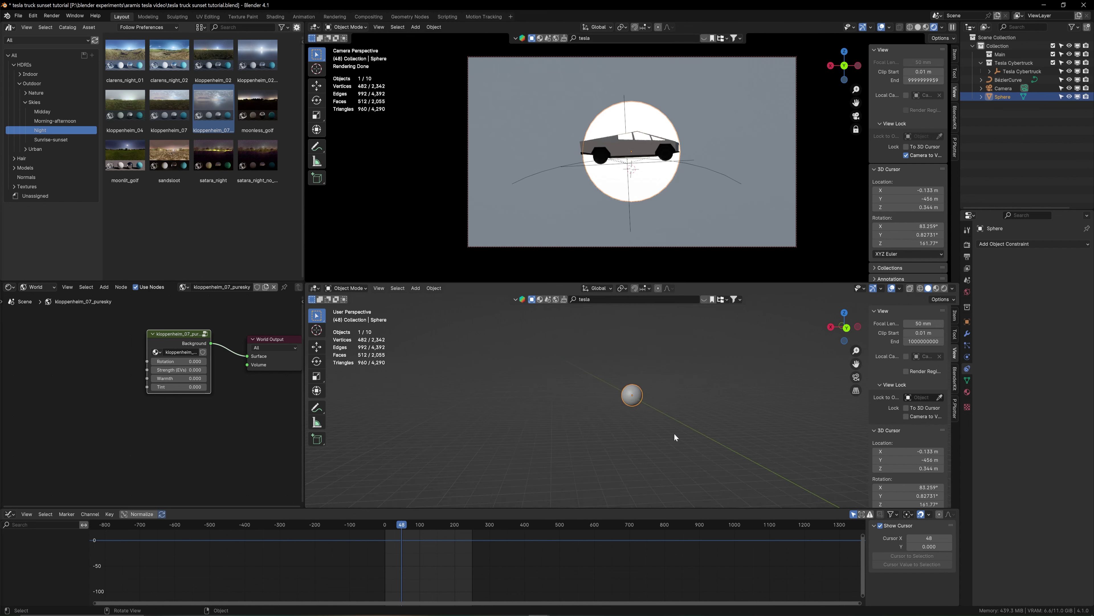
Locate the truck in the user perspective view and place the 3D cursor between it and the sphere, at about Y -974 m
scroll(668, 433, "down", 5)
scroll(668, 428, "up", 3)
middle_click_drag(641, 477, 660, 426, "shift")
scroll(654, 442, "up", 2)
scroll(661, 428, "down", 1)
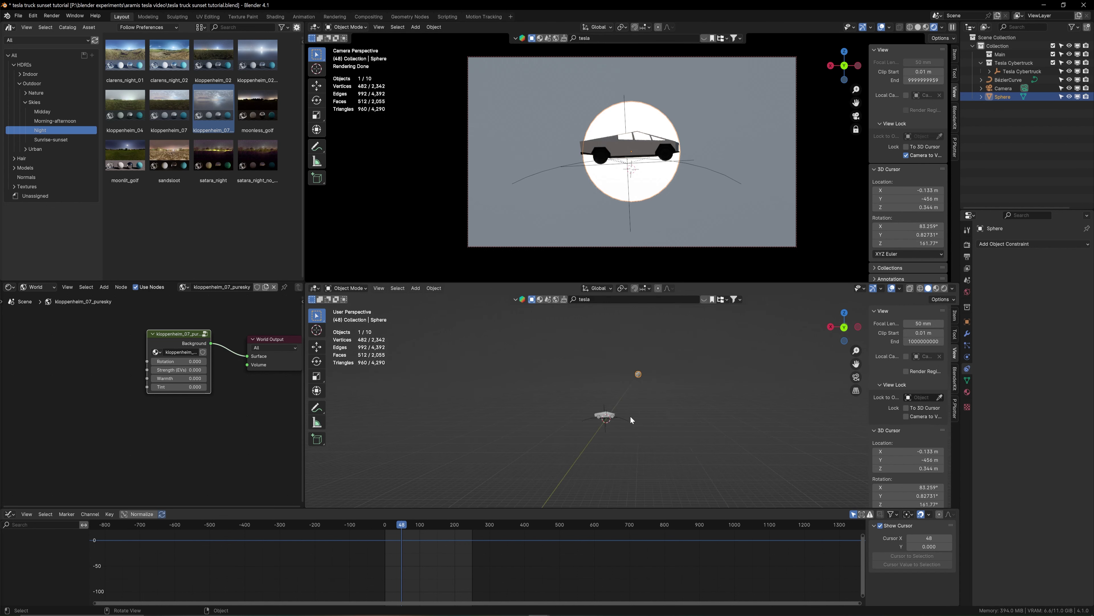
left_click(612, 419)
key("KP_Decimal")
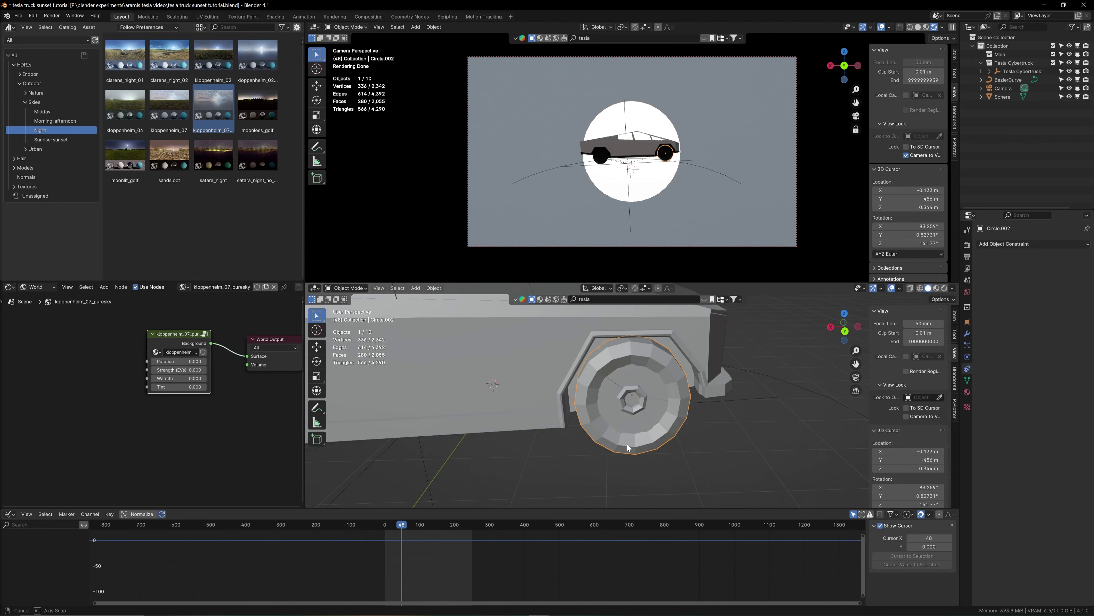
scroll(627, 444, "down", 5)
middle_click_drag(621, 442, 433, 389)
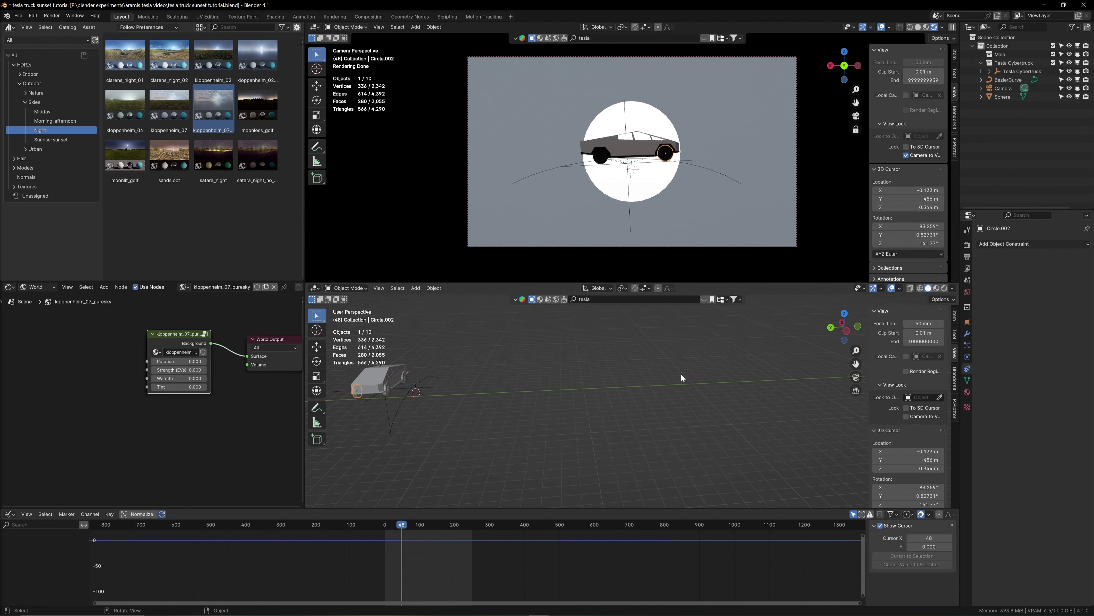
scroll(700, 383, "down", 10)
middle_click_drag(751, 393, 585, 411, "shift")
scroll(485, 416, "up", 3)
middle_click_drag(676, 392, 771, 390)
right_click(641, 386, "shift")
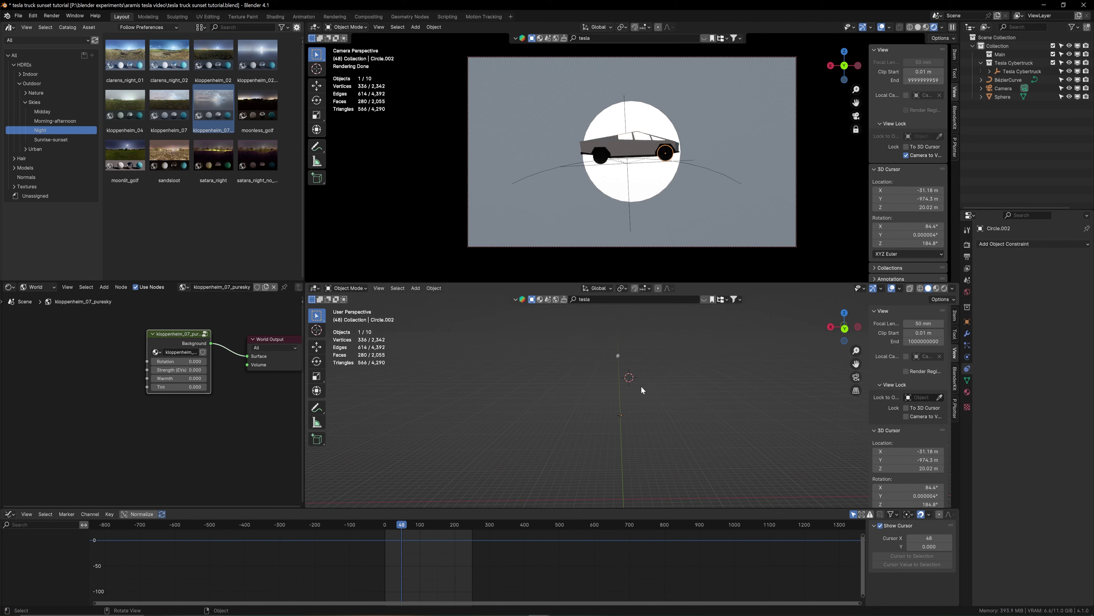
Add a mesh plane at the 3D cursor and shift it horizontally with the Z axis locked
key("shift+a")
mouse_move(620, 398)
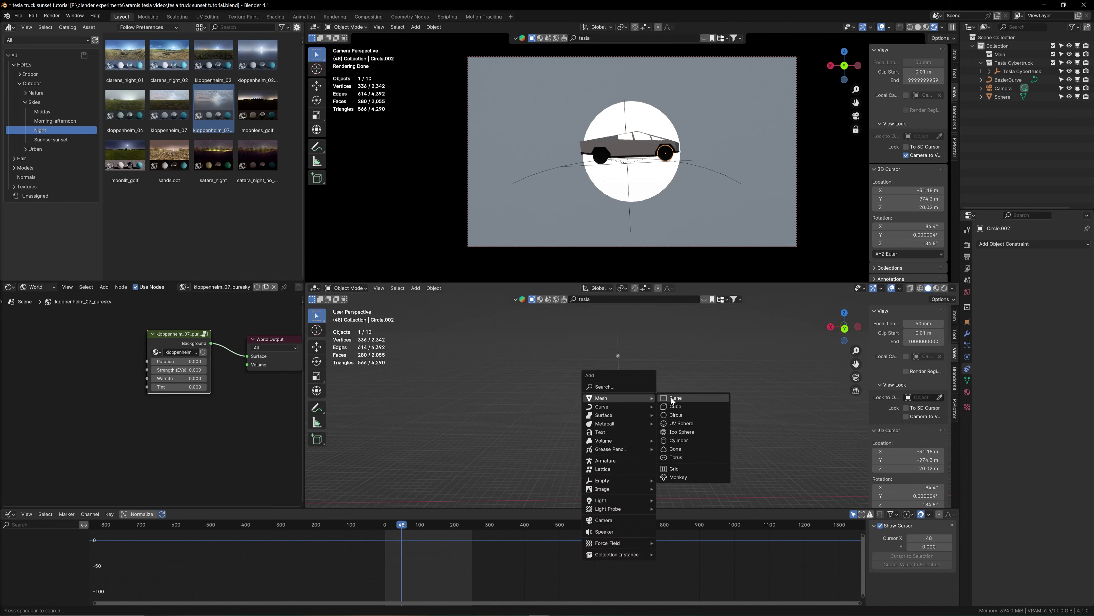
left_click(690, 398)
key("g")
key("shift+z")
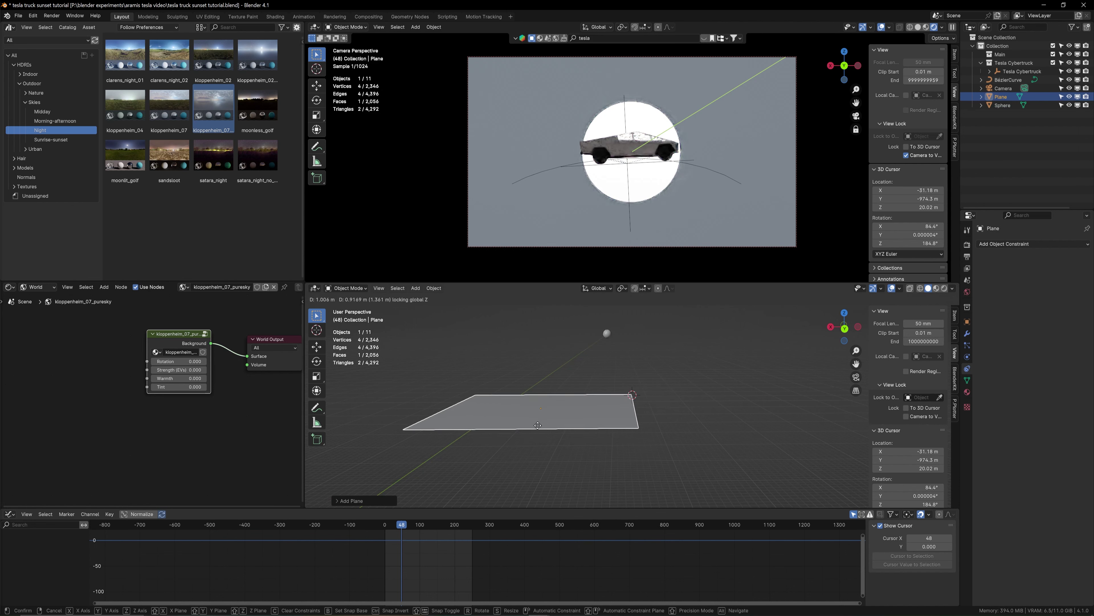
left_click(509, 425)
Move the plane freely across the scene towards the line running between the truck and the sphere
middle_click_drag(509, 425, 560, 420)
scroll(561, 419, "down", 10)
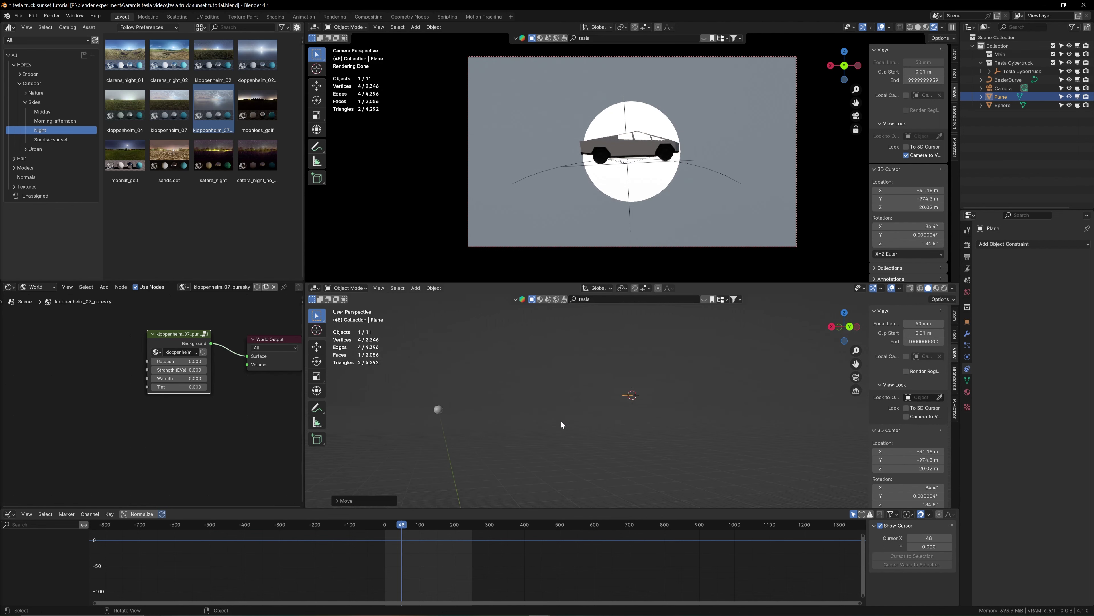
key("g")
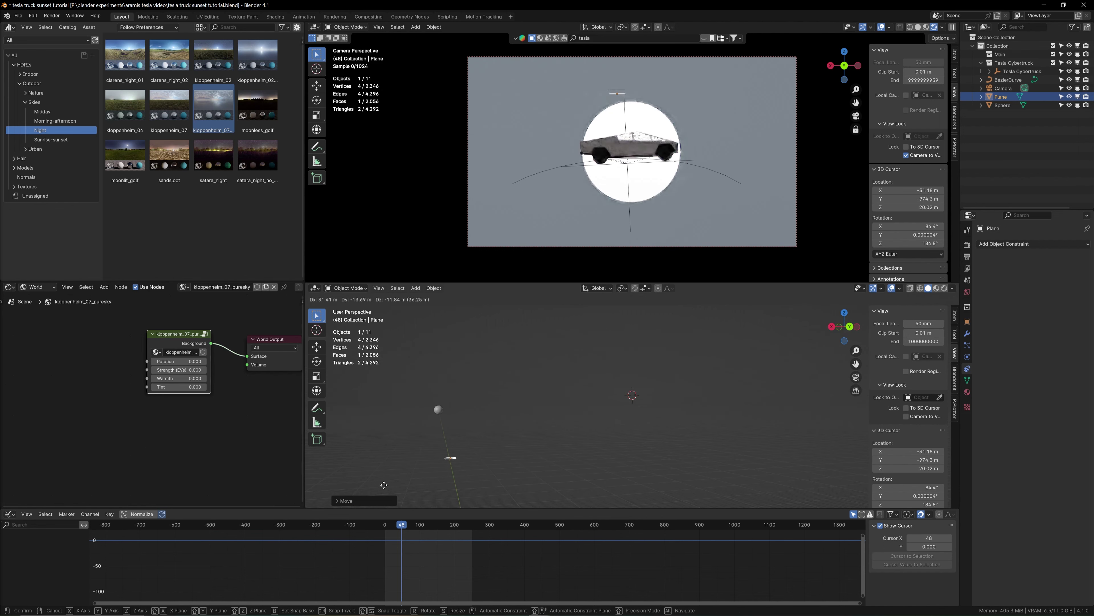
left_click(384, 485)
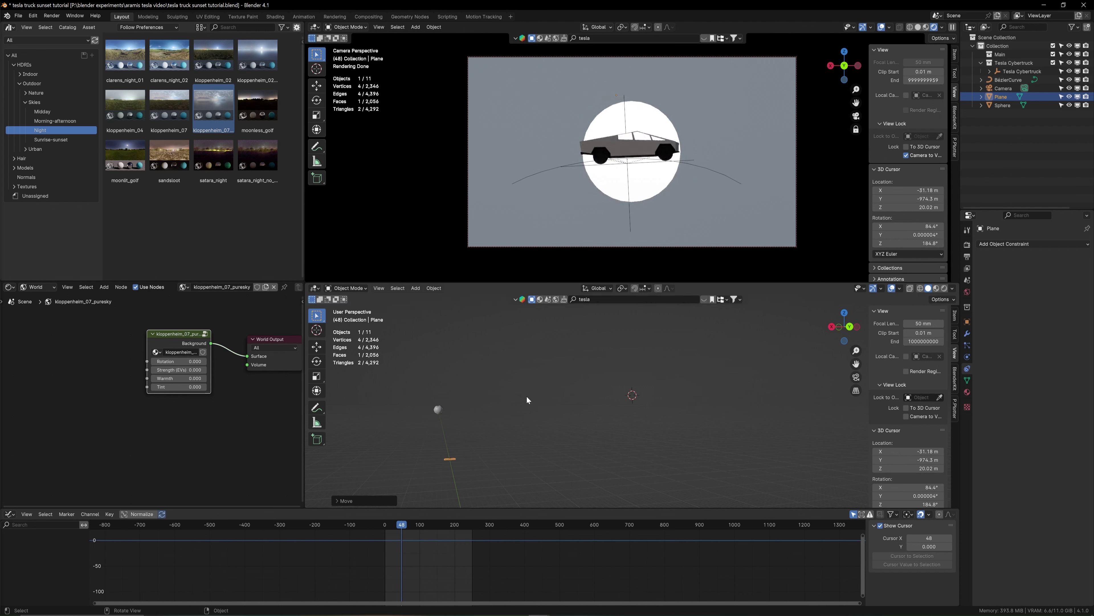
key("KP_Decimal")
middle_click_drag(539, 439, 525, 436)
key("g")
left_click(631, 447)
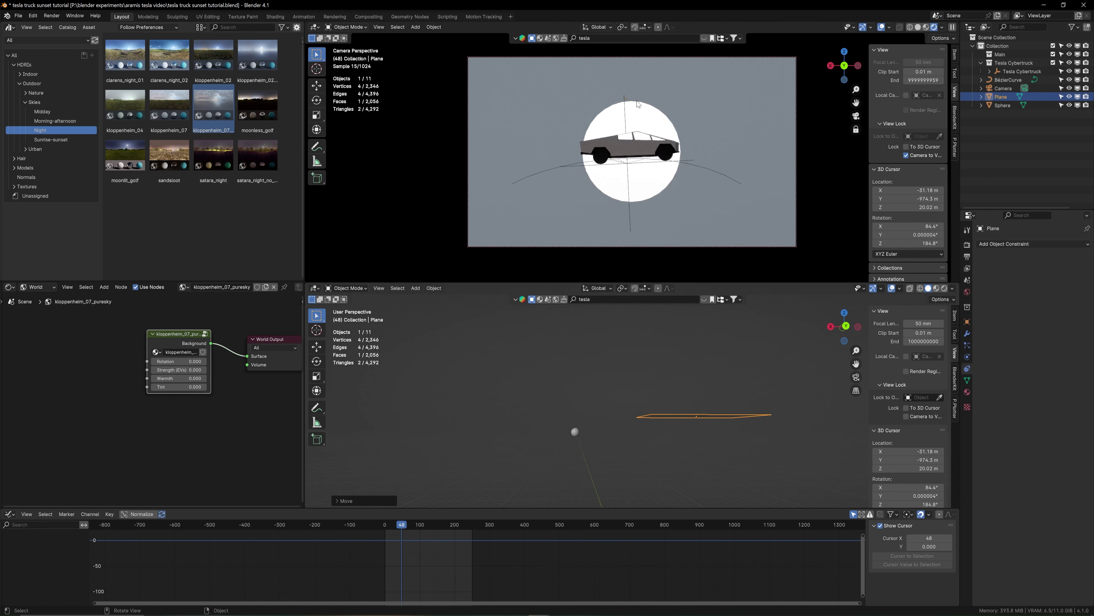
Move the plane down along the Z axis and scale it up into a wide ground surface
middle_click_drag(702, 359, 659, 416)
key("g")
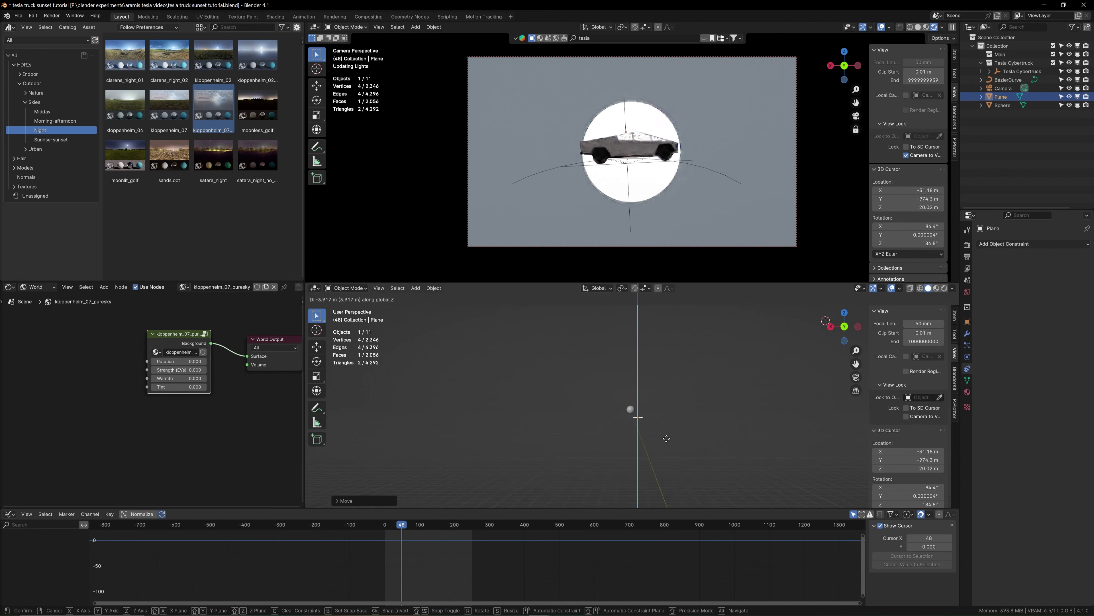
key("KP_3")
left_click(659, 421)
middle_click_drag(672, 397, 655, 409)
key("s")
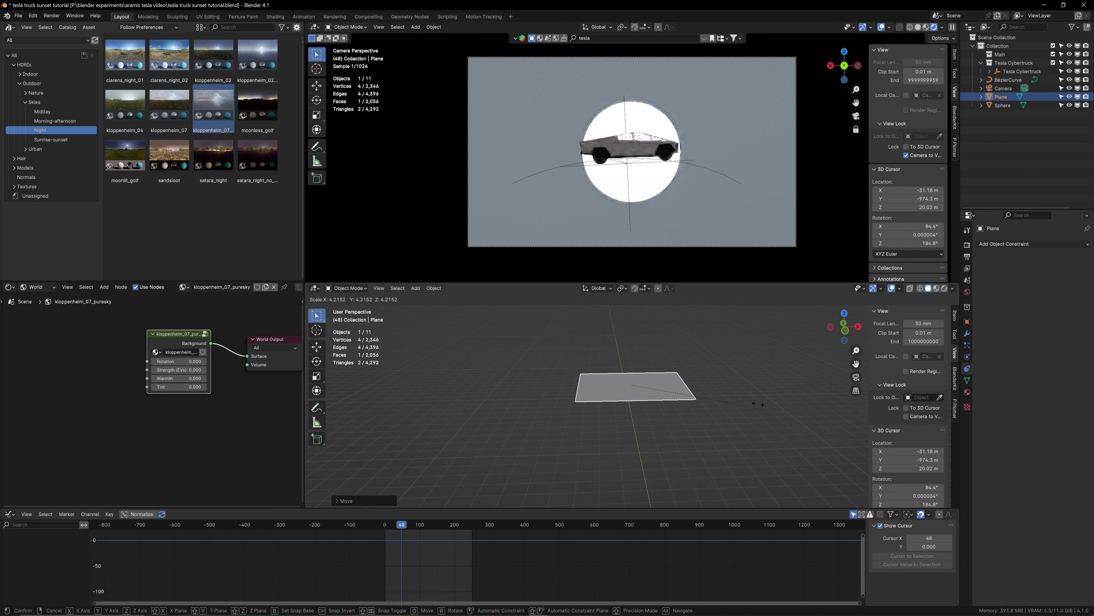
left_click(500, 416)
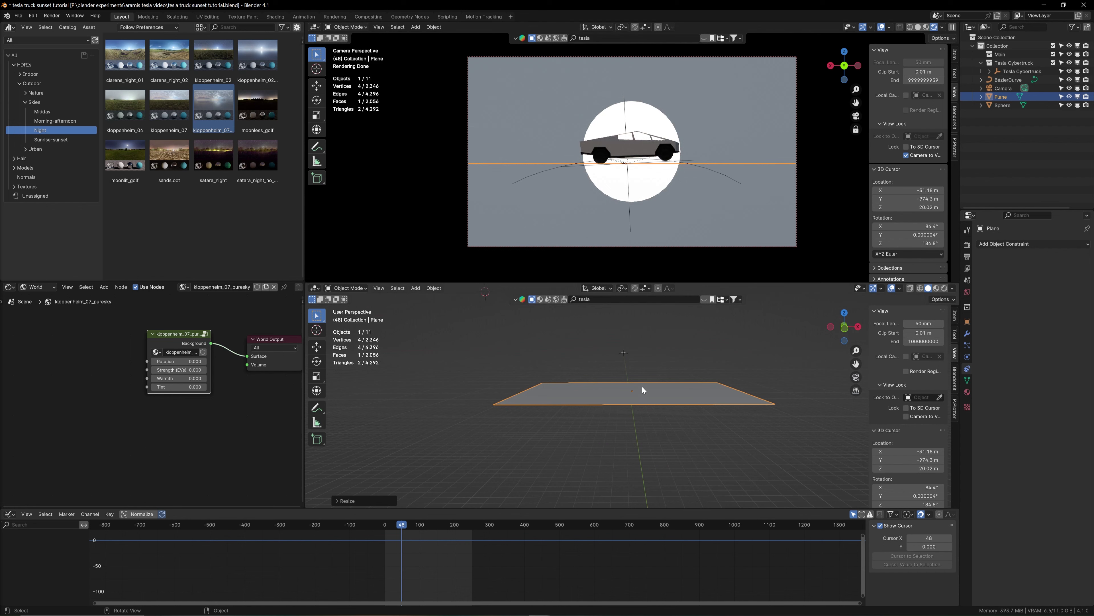
Lower the enlarged plane along Z until it lies below the camera frame, and apply its scale
key("g")
key("z")
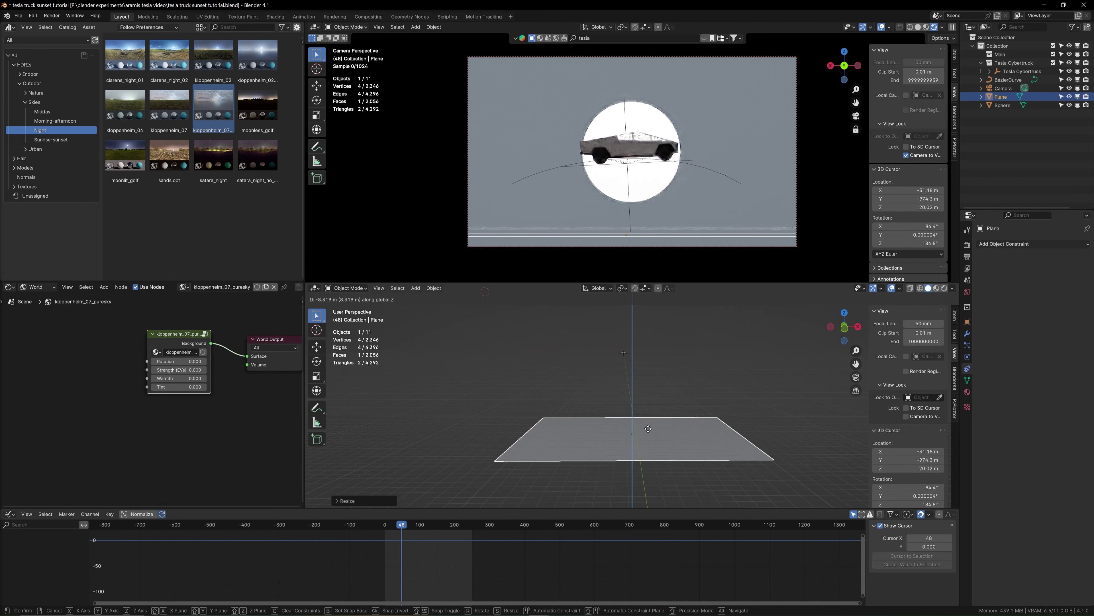
left_click(651, 437)
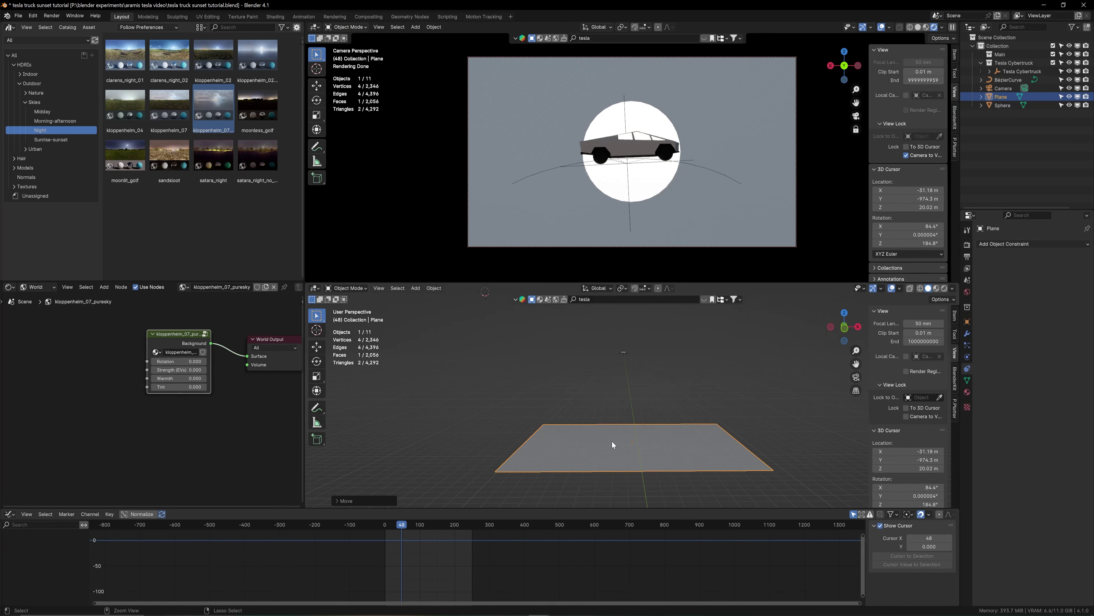
key("ctrl+a")
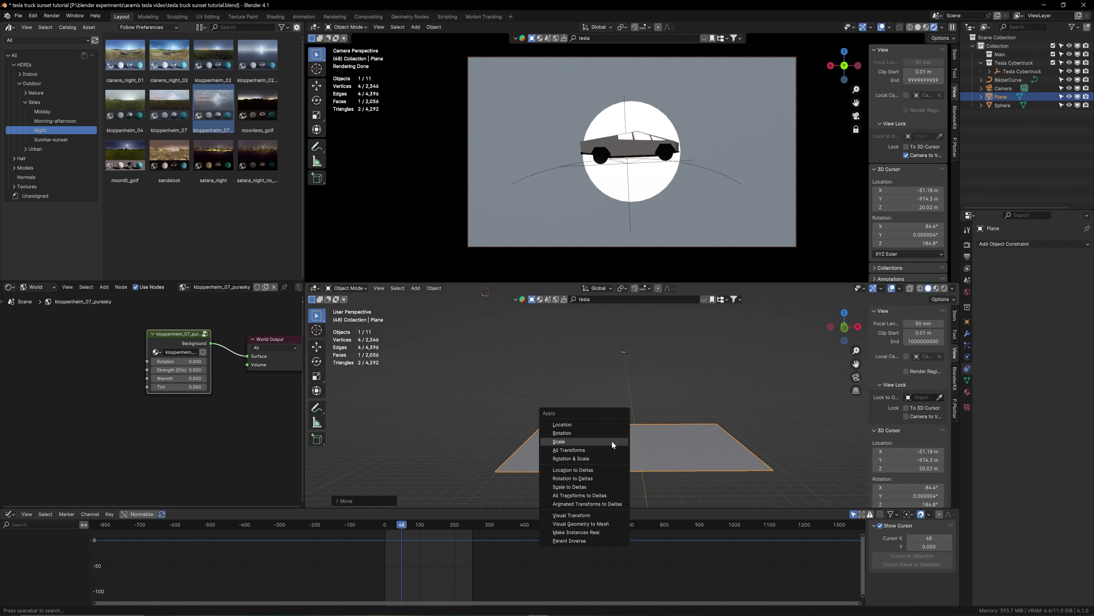
left_click(612, 441)
Subdivide the plane in Edit Mode with 15 cuts and select a single vertex near its middle
scroll(620, 471, "up", 3)
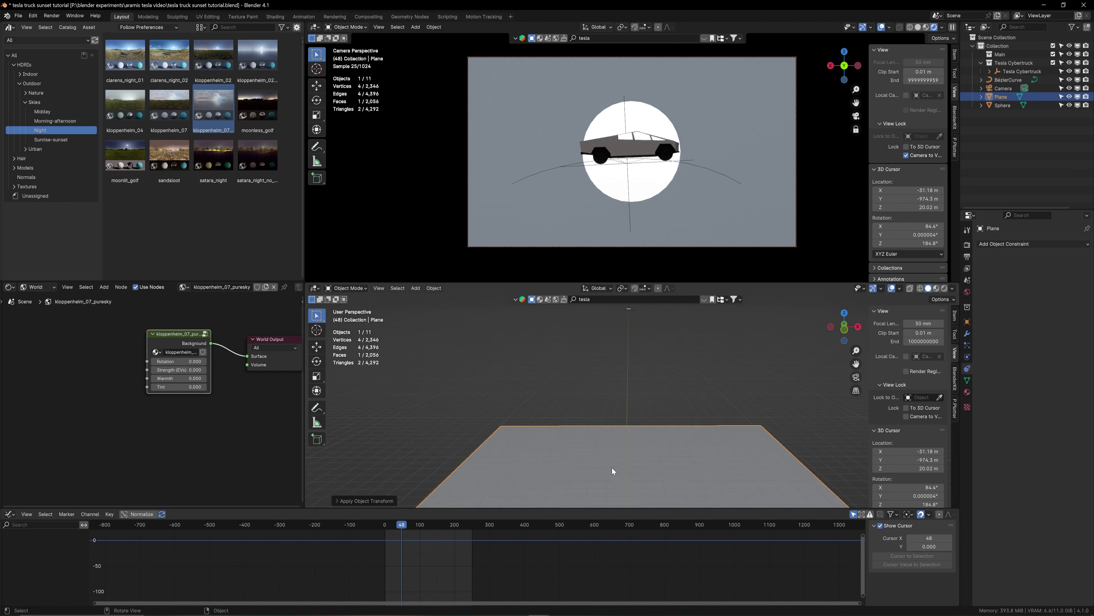
scroll(612, 468, "down", 3)
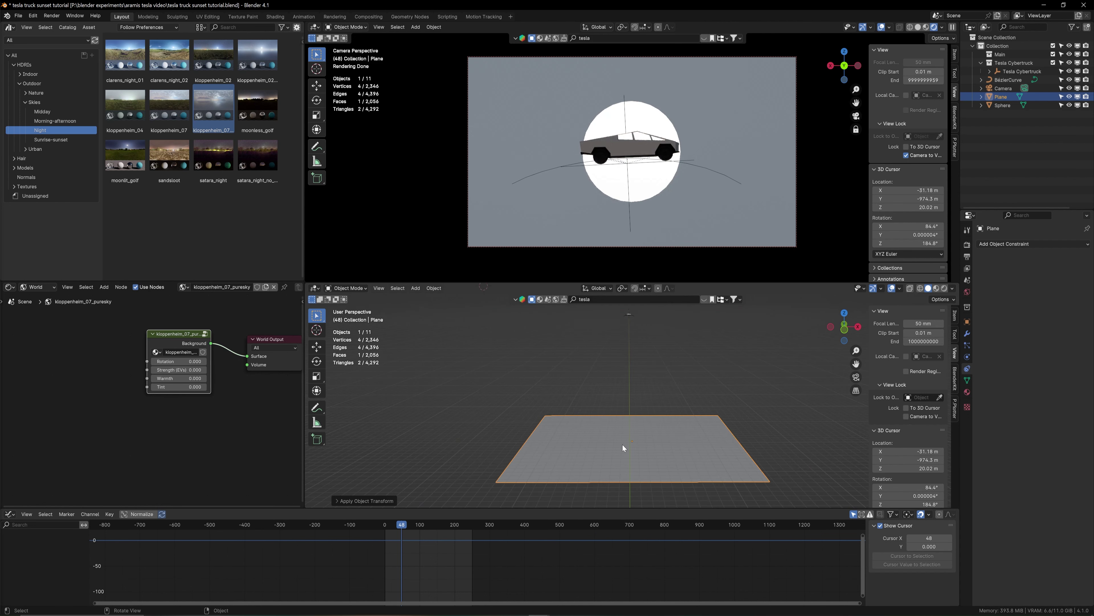
key("Tab")
right_click(622, 433)
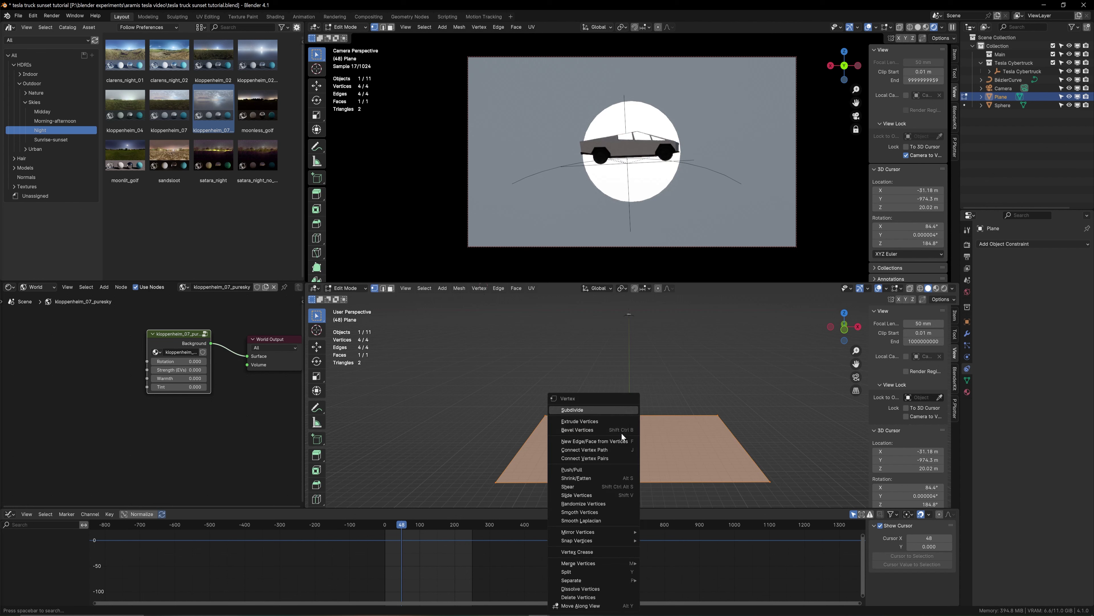
left_click(591, 411)
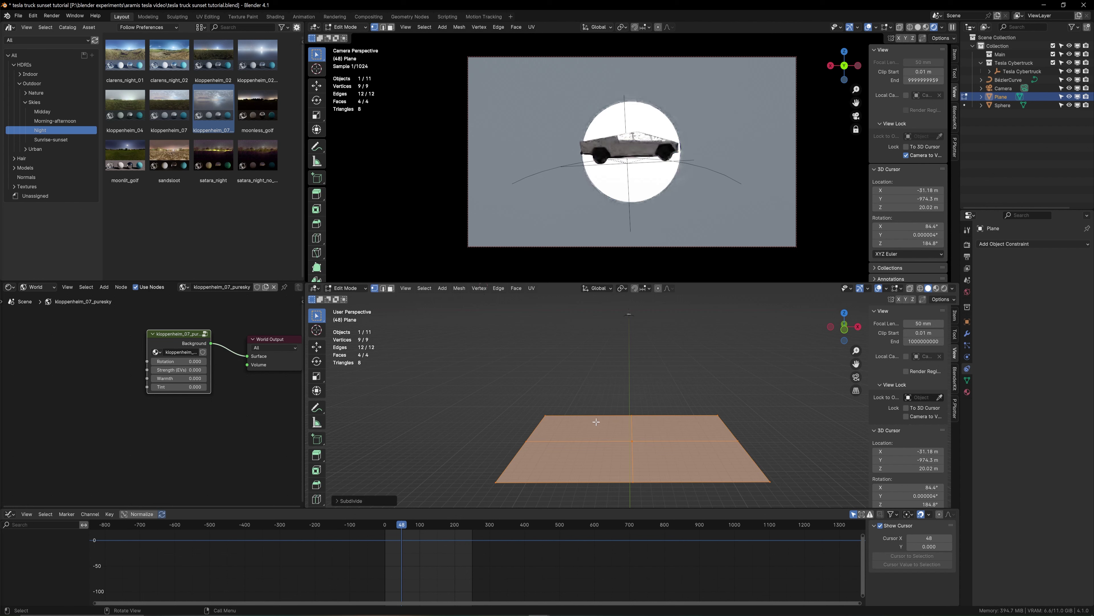
left_click(340, 501)
left_click(416, 441)
type("10")
key("Return")
left_click(418, 439)
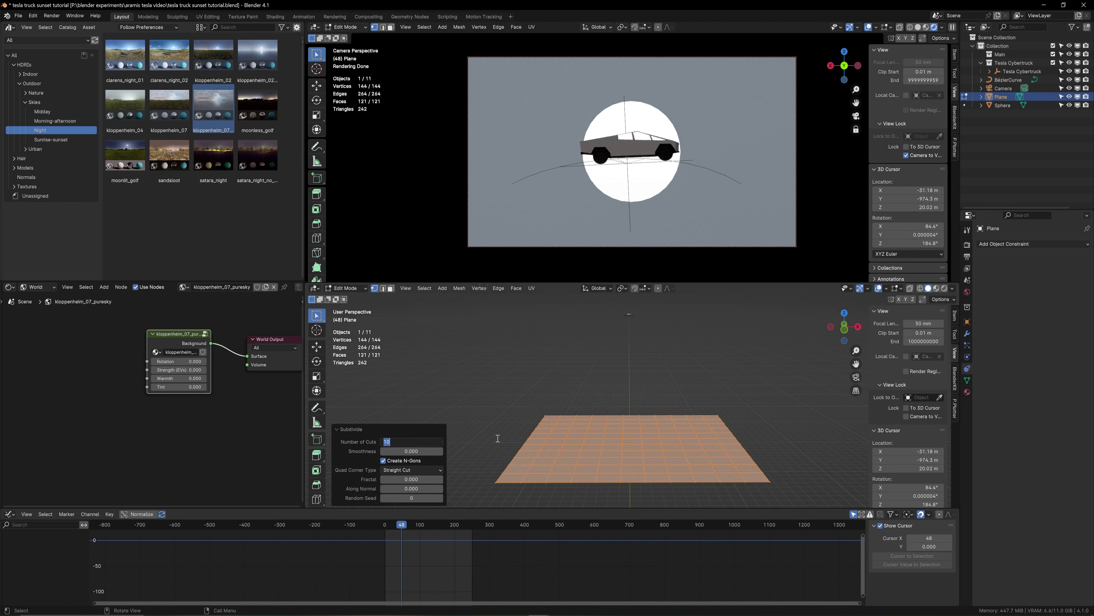
type("15")
key("Return")
left_click(663, 445)
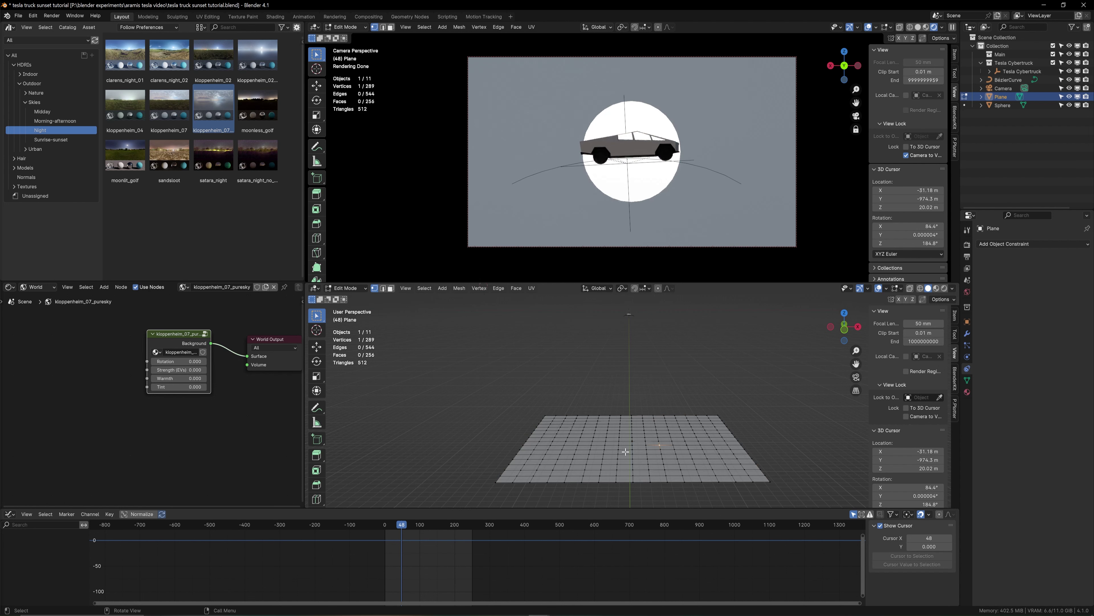
Switch to face selection and randomly select plane faces with a ratio of 0.050 and random seed 10
left_click(391, 288)
left_click(423, 288)
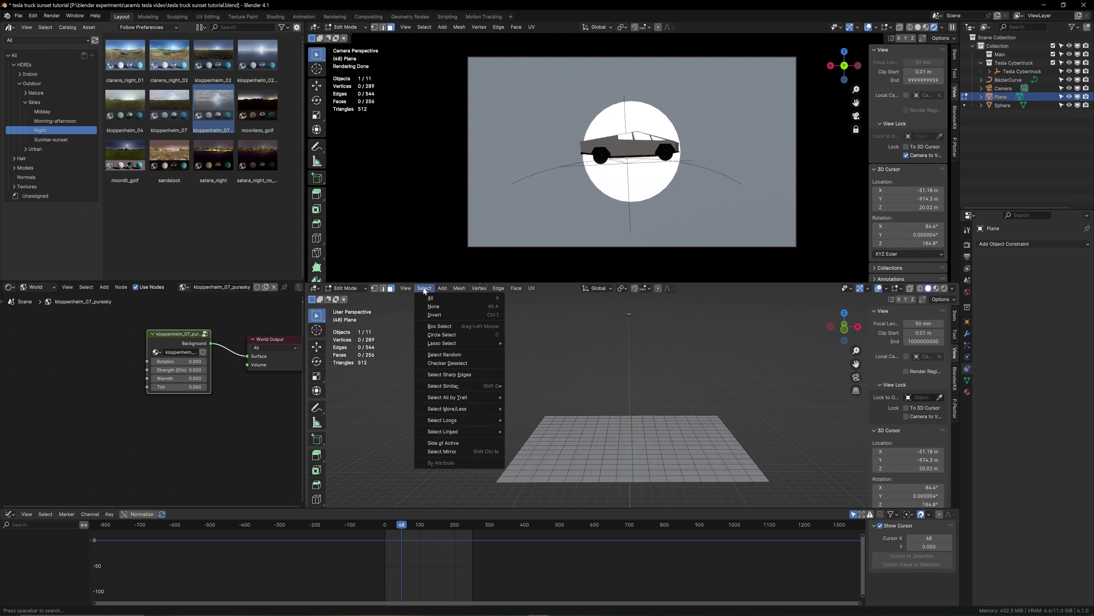
left_click(449, 355)
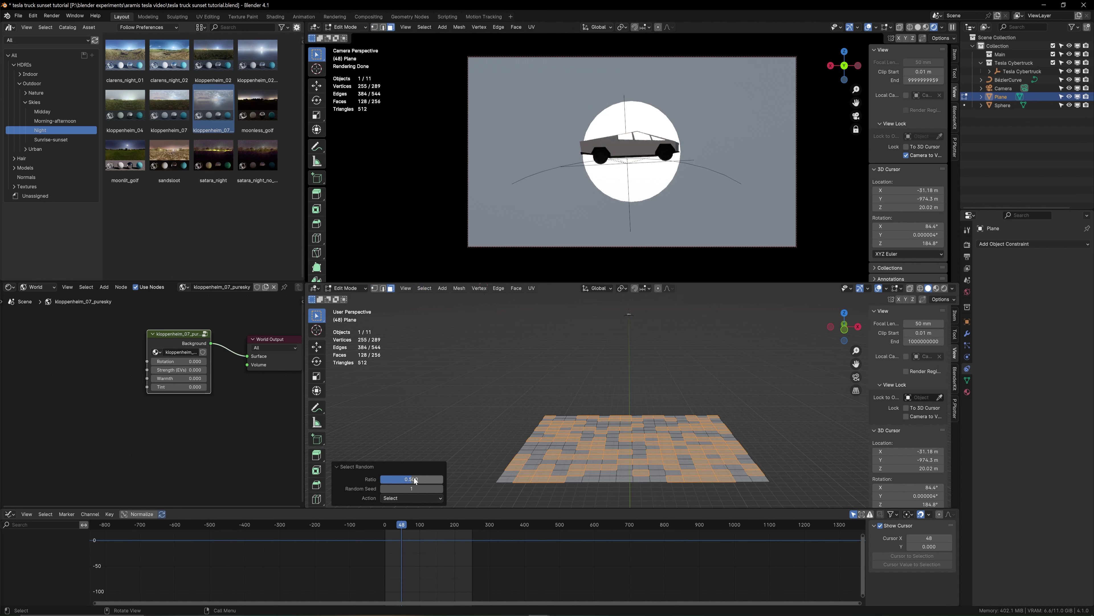
mouse_move(409, 481)
left_mouse_down()
mouse_move(381, 482)
mouse_move(425, 488)
left_mouse_up()
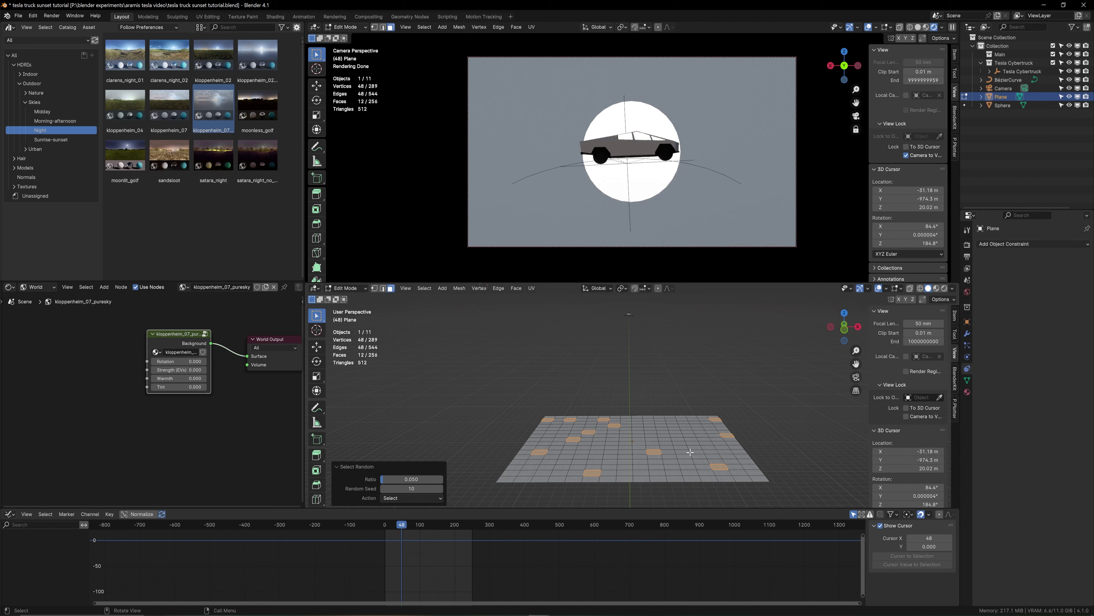
Extrude the randomly selected faces upward about 7.2 m to form building blocks
middle_click_drag(669, 454, 652, 424)
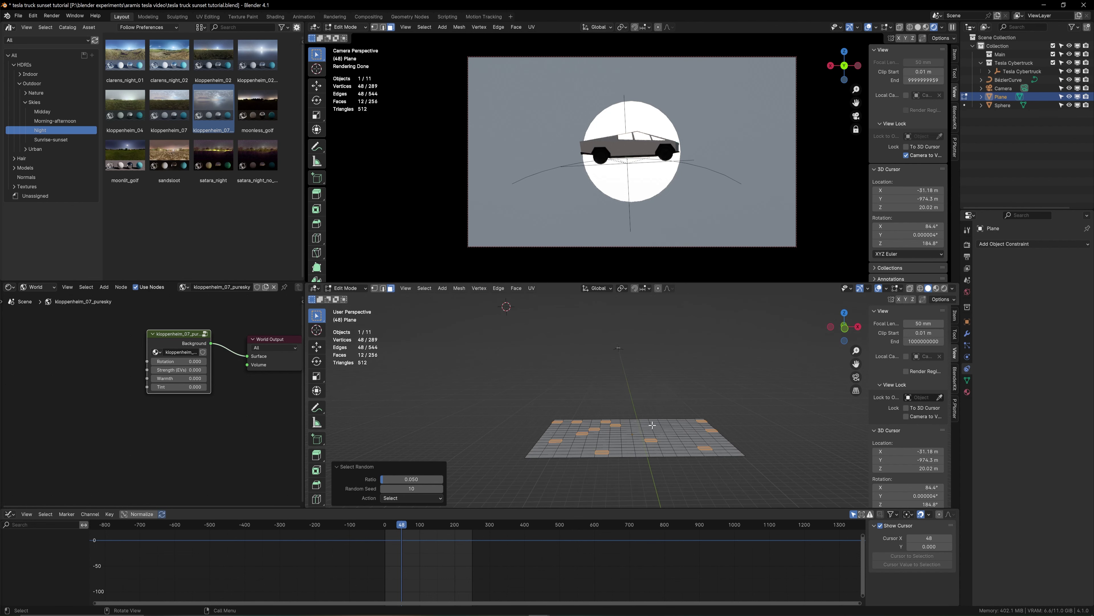
key("e")
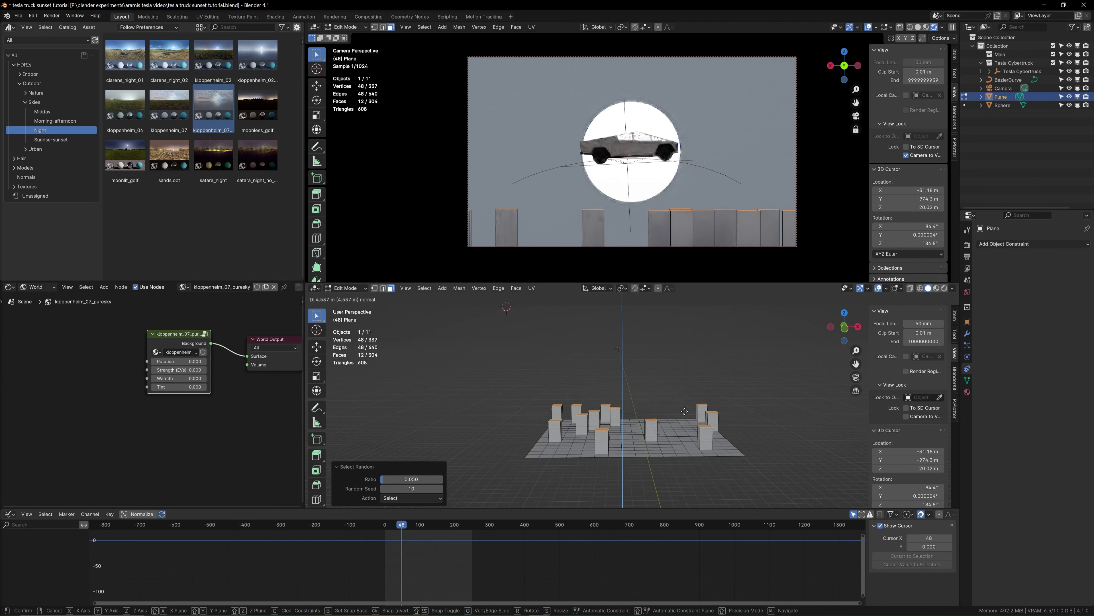
left_click(657, 426)
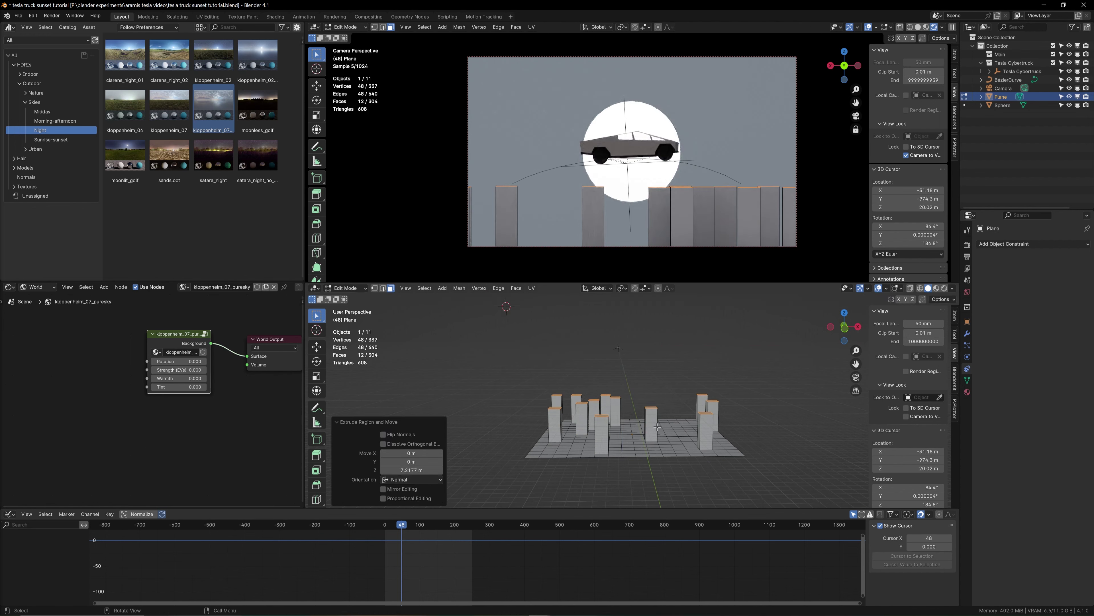
Lower the foreground block's top face about 3.2 m along Z and raise the top of a block in the rear left group
scroll(657, 427, "up", 4)
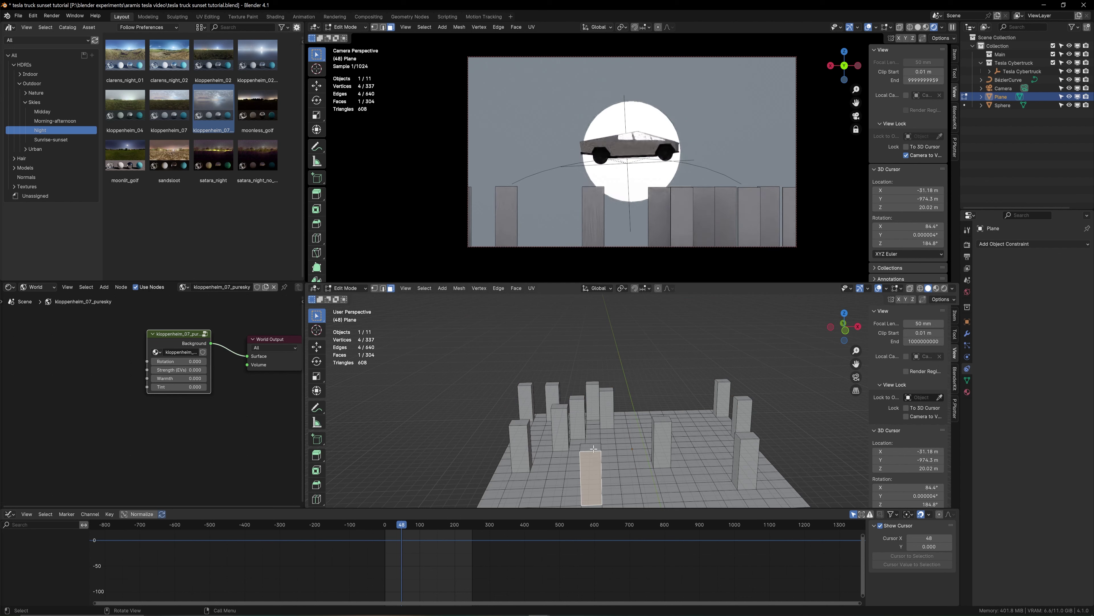
left_click(593, 449)
key("g")
key("z")
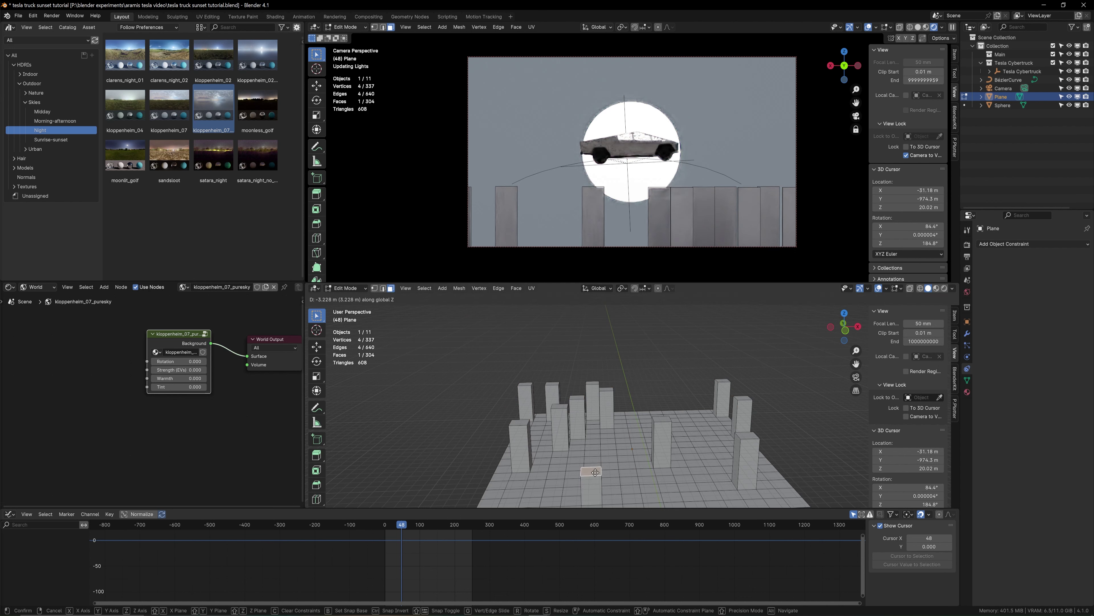
left_click(594, 472)
left_click(559, 407)
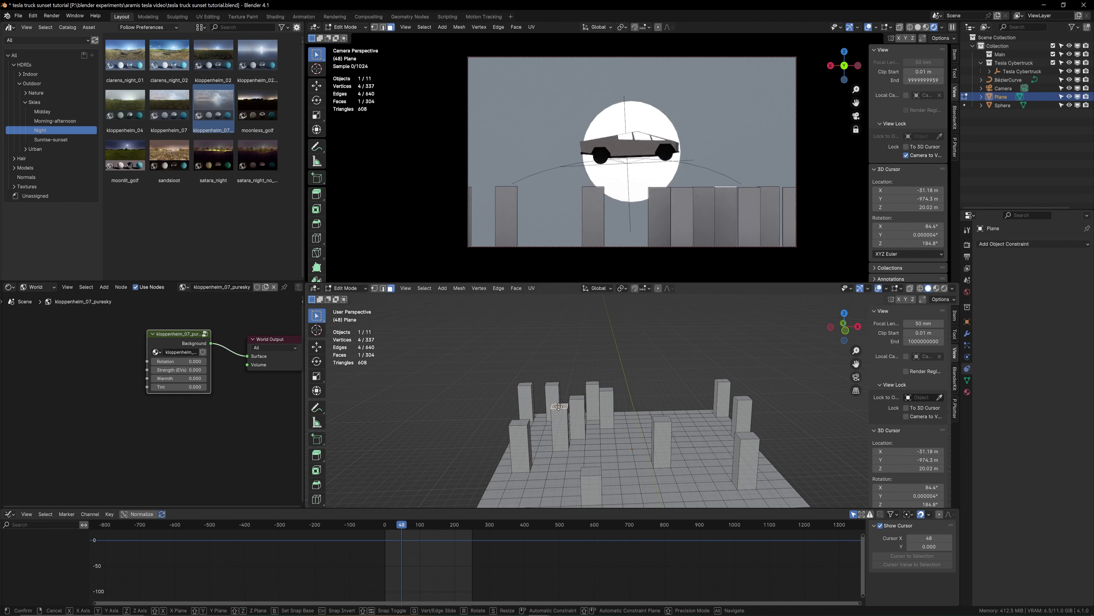
key("g")
key("z")
left_click(554, 385)
Lower the block behind the raised one along Z, raise the far-left rear block, and slightly lower the near-left block
left_click(555, 386)
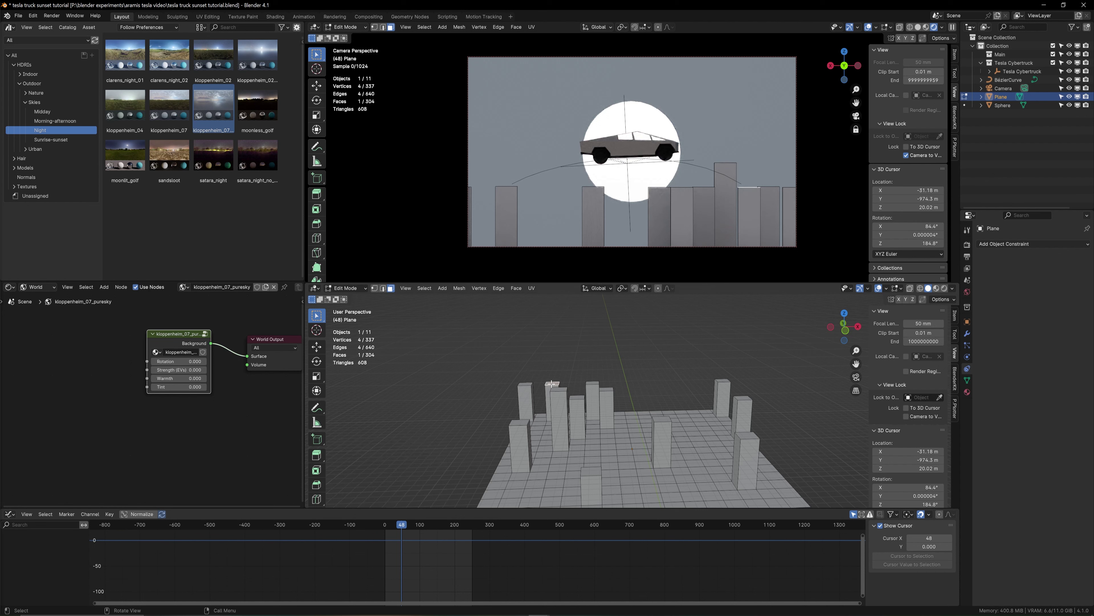
key("g")
key("z")
left_click(527, 383)
key("ctrl+z")
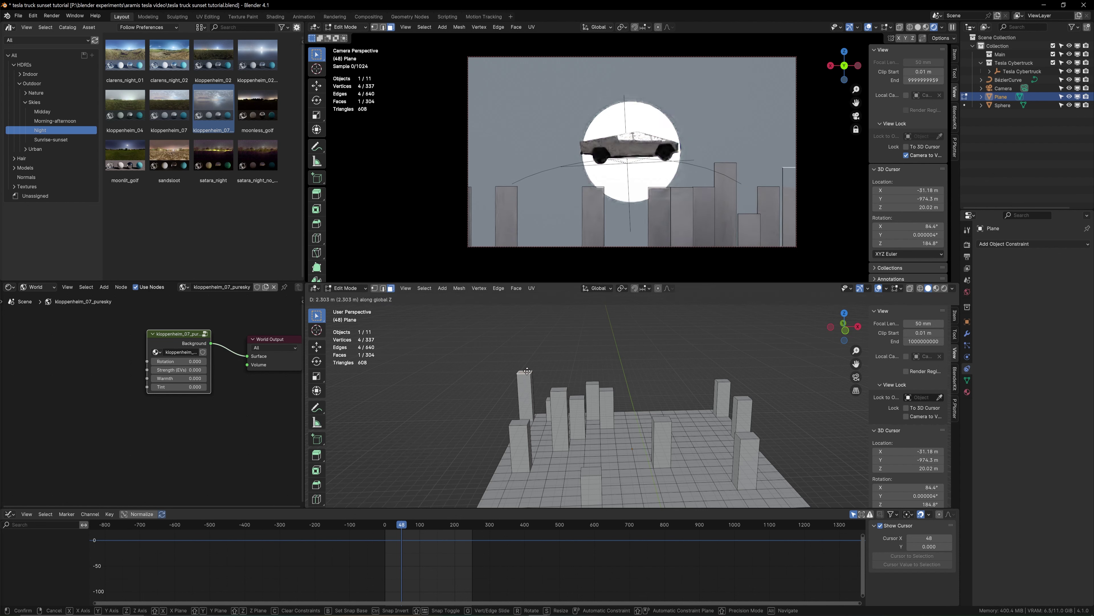
left_click(518, 422)
key("g")
right_click(518, 422)
Raise the right block of the rear group about 3.1 m along Z, then bring its top down about 6 m
left_click(607, 386)
key("g")
key("z")
left_click(633, 388)
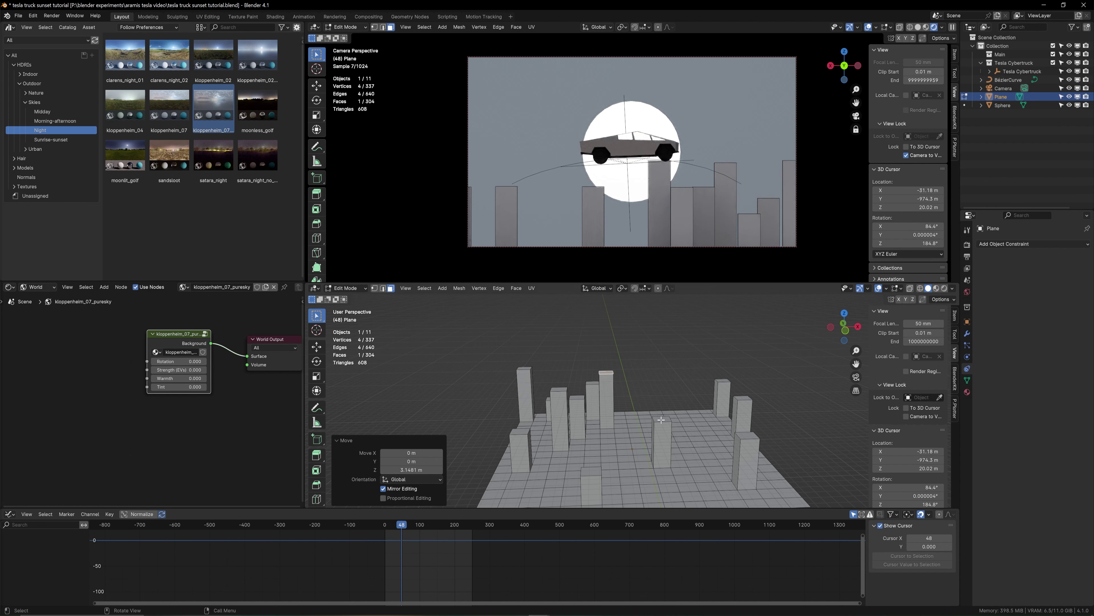
key("g")
key("z")
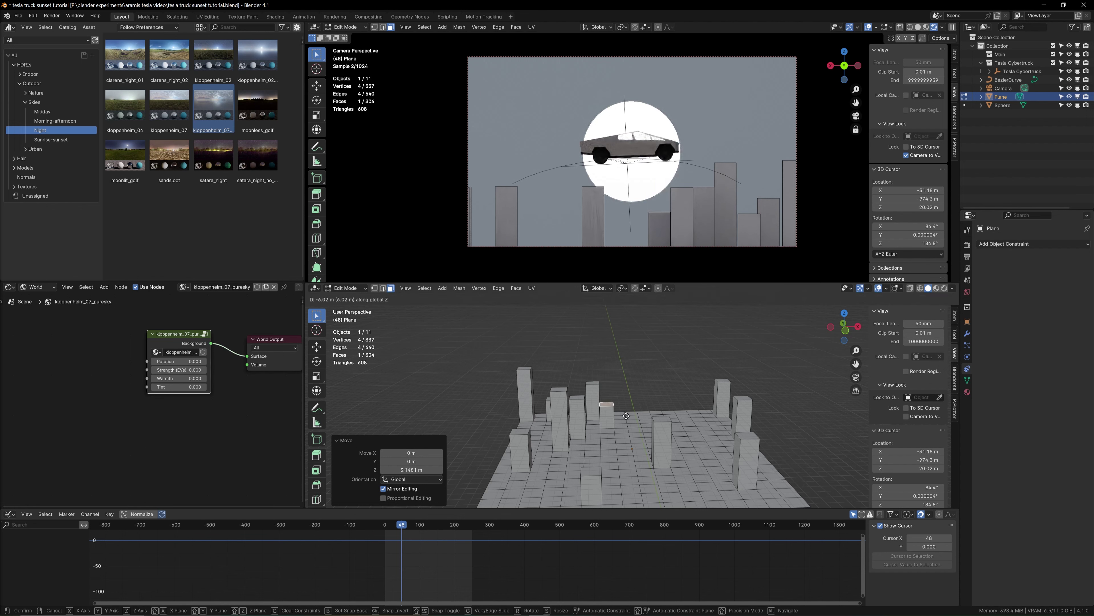
left_click(626, 415)
Raise the front-right block's top face about 5 m along Z and lower the back-right block's top about 2.1 m
left_click(742, 399)
key("g")
key("z")
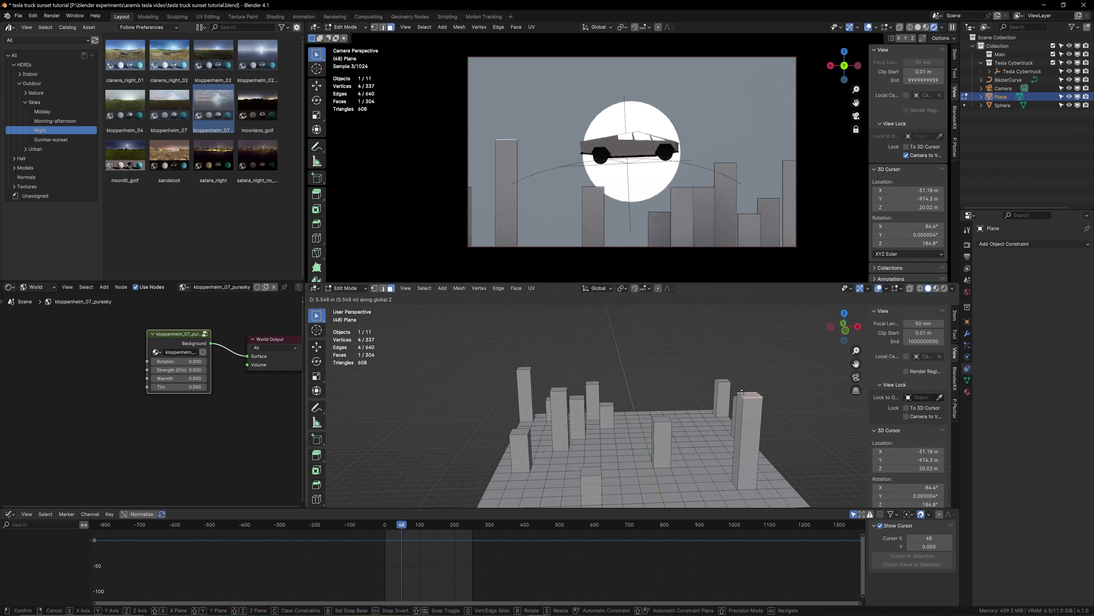
left_click(737, 393)
key("g")
key("z")
left_click(735, 392)
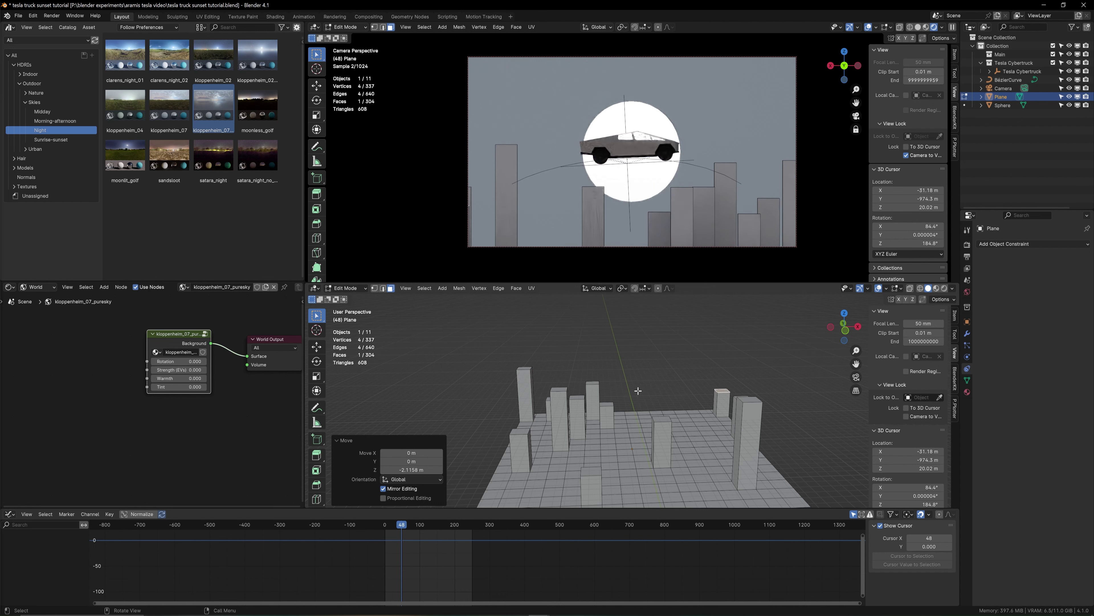
Lower the top face of the rearmost central block about 0.3 m along Z
left_click(592, 383)
key("g")
key("z")
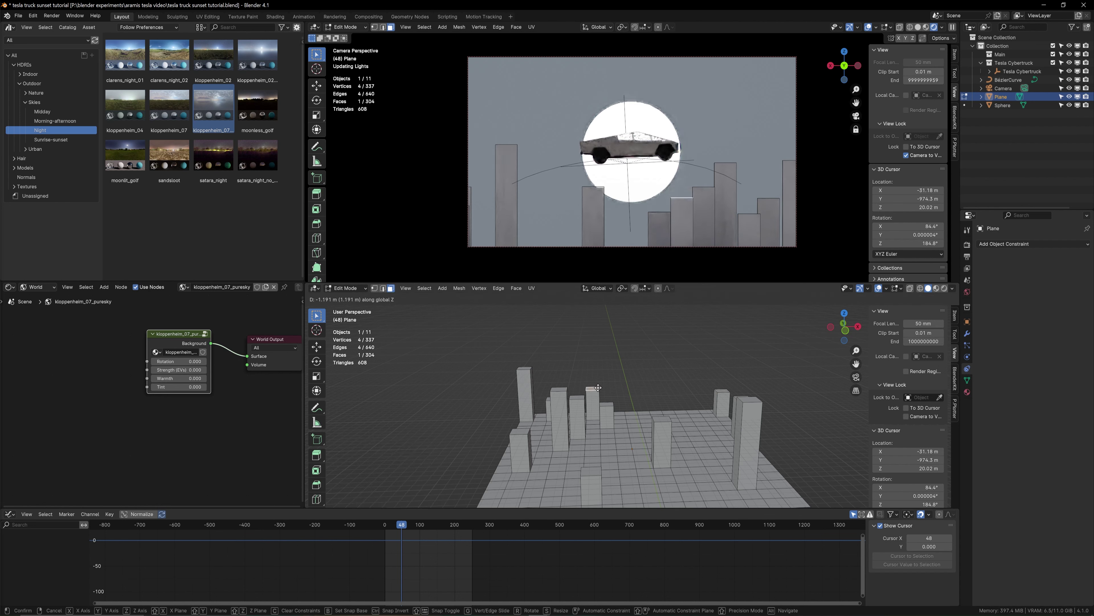
left_click(604, 389)
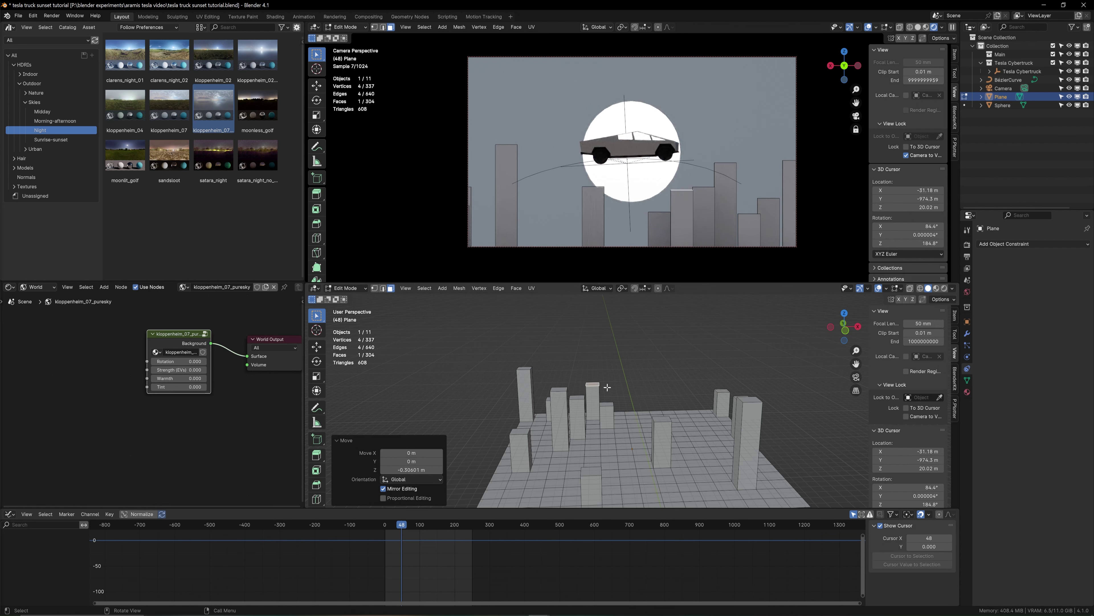
key("g")
right_click(609, 387)
Slope two roofs by raising a top edge of the tall left block about 1.3 m and one of the short rear block, and return to Object Mode
middle_click_drag(612, 394, 543, 402)
key("g")
right_click(540, 386)
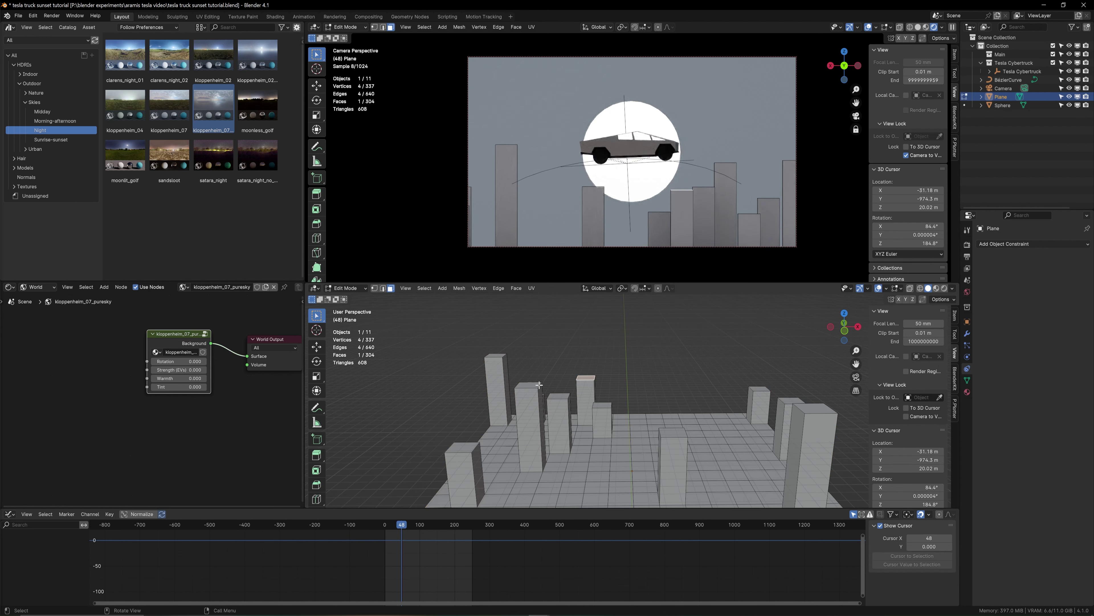
key("2")
left_click(538, 385)
key("g")
key("z")
left_click(543, 384)
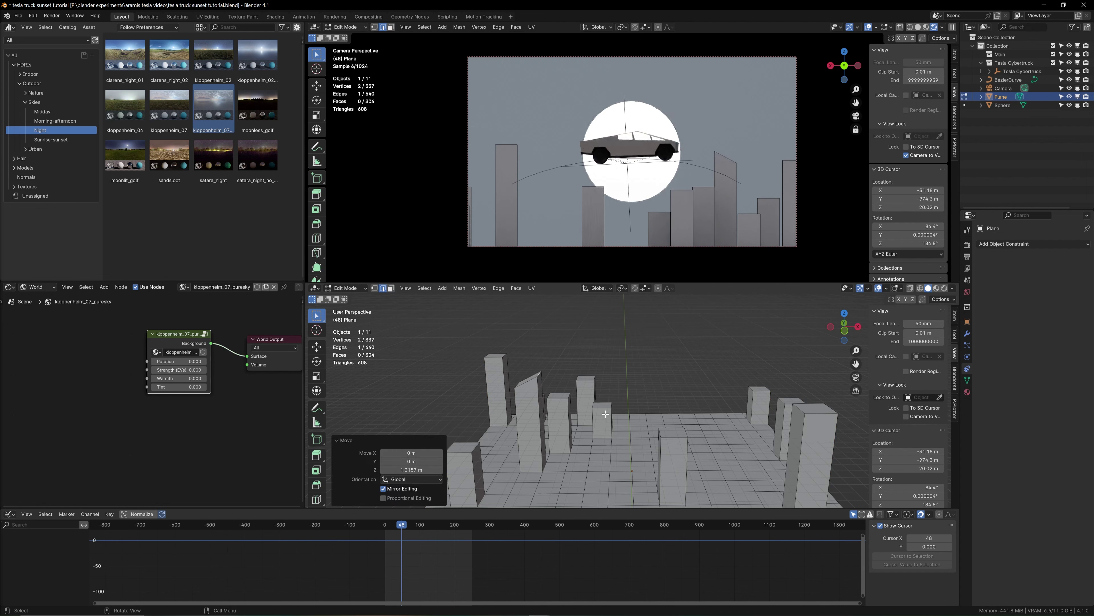
key("Tab")
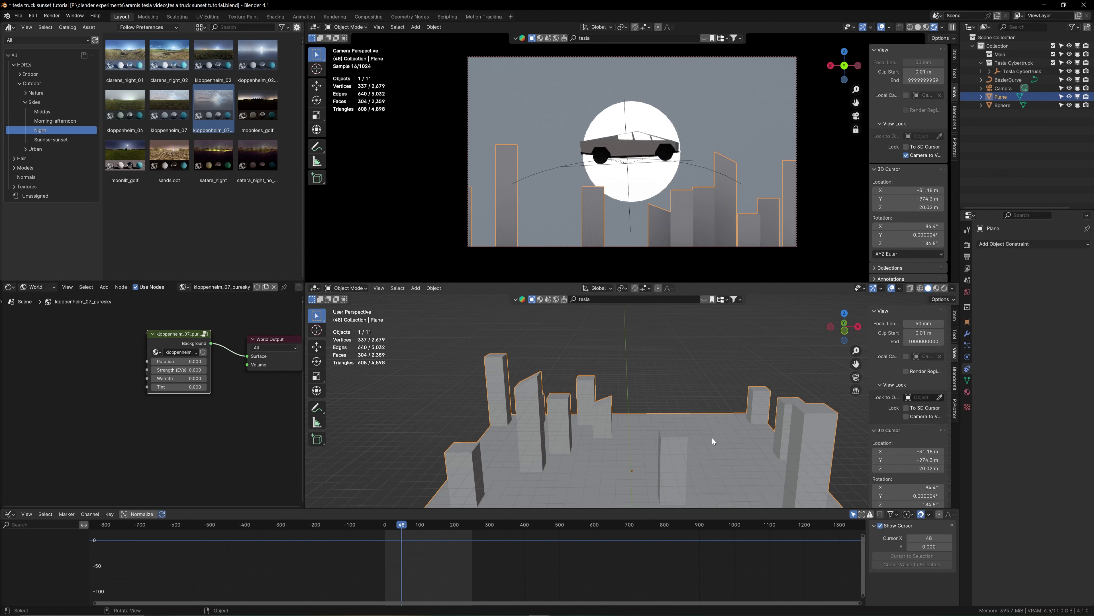
Give the plane with the buildings a new material with a black base color and increased roughness
left_click(38, 287)
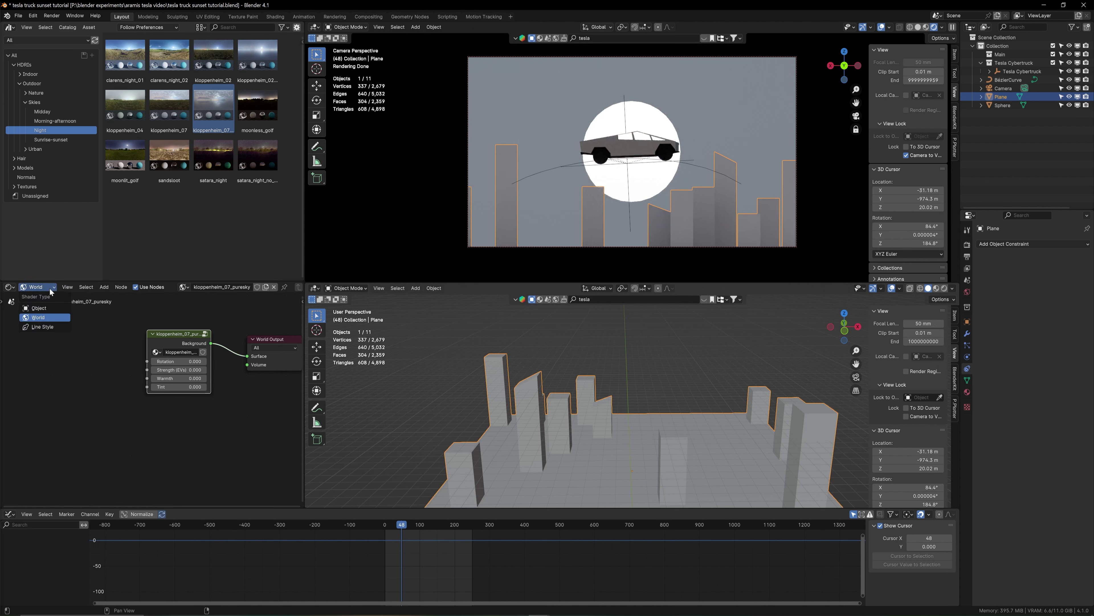
left_click(49, 309)
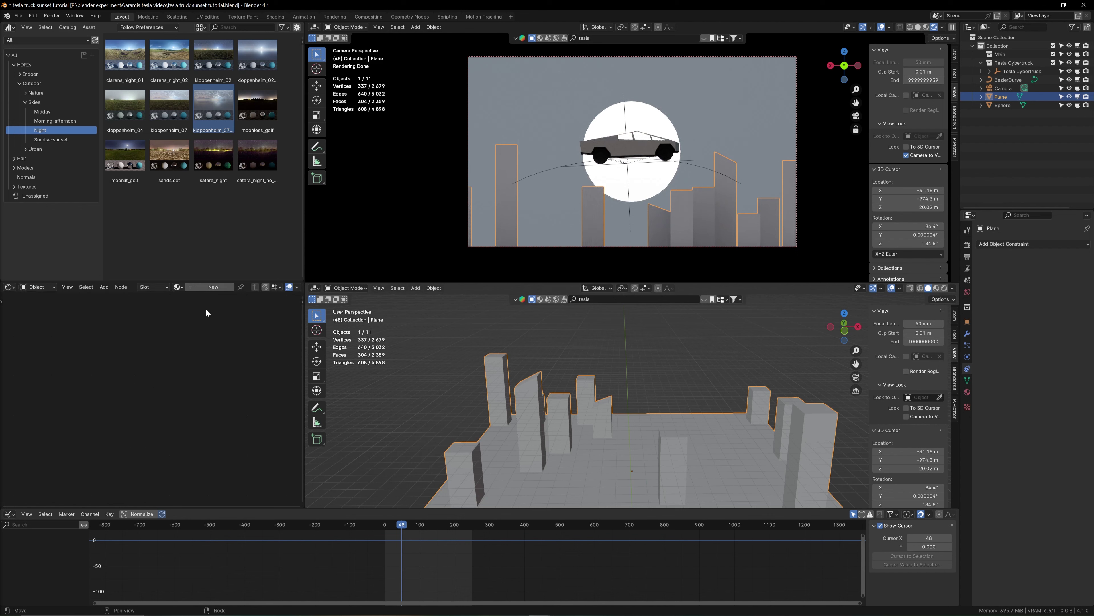
left_click(212, 287)
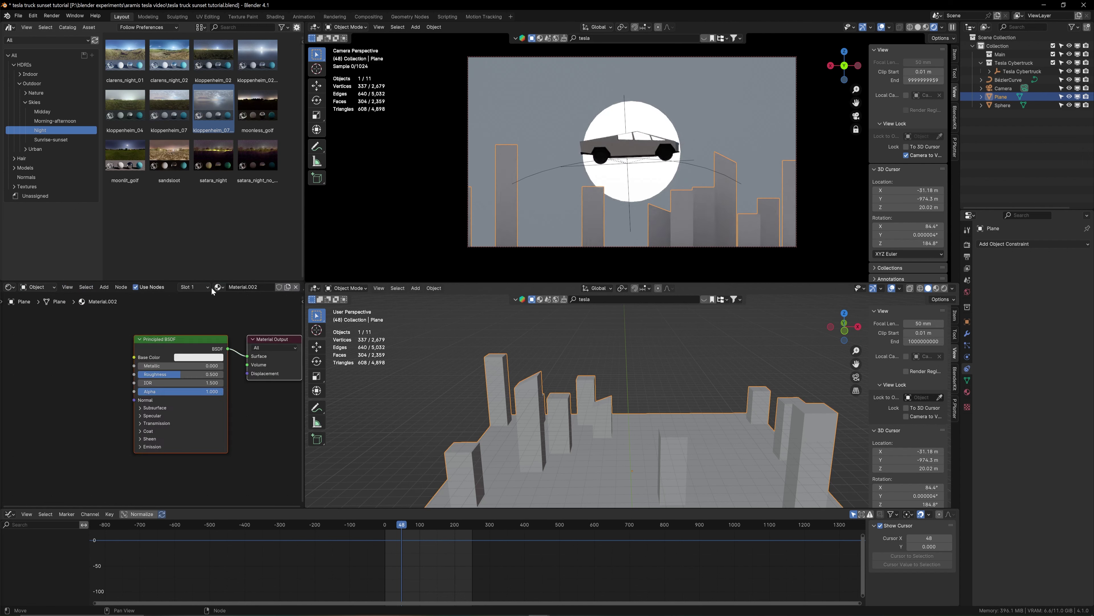
left_click(211, 357)
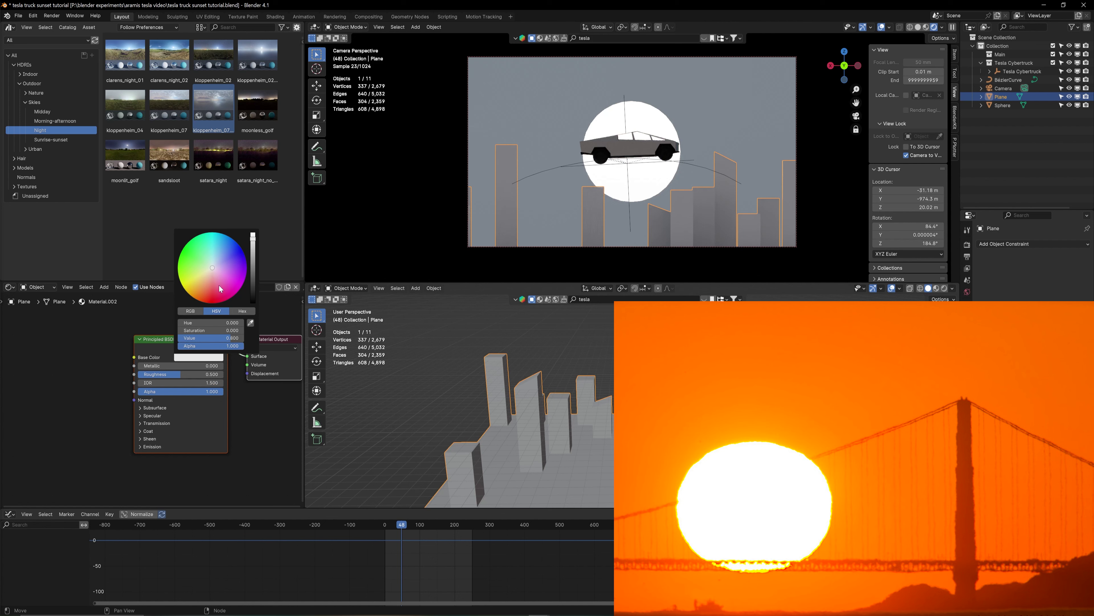
left_click_drag(253, 251, 253, 301)
left_click_drag(186, 374, 211, 374)
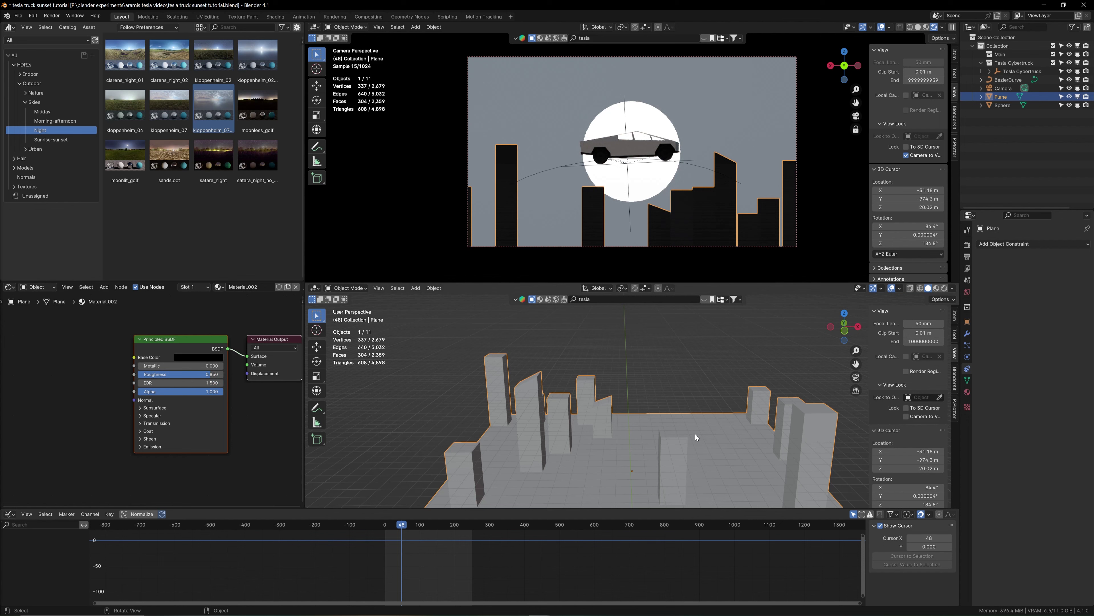
Rotate the building plane around the Z axis so the blocks spread out at an angle across the camera frame
key("r")
key("z")
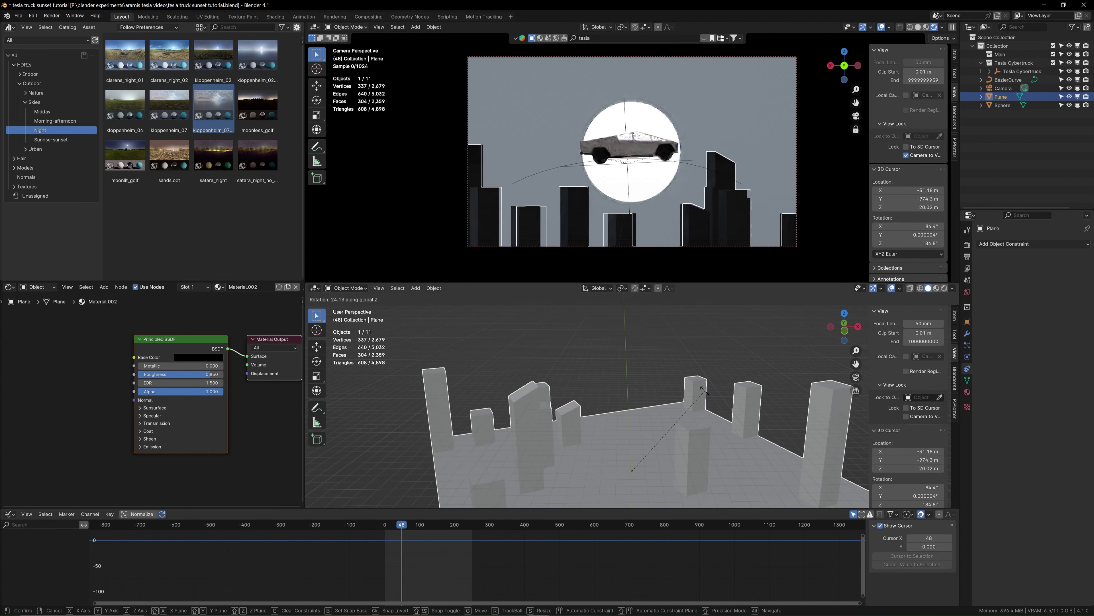
left_click(717, 388)
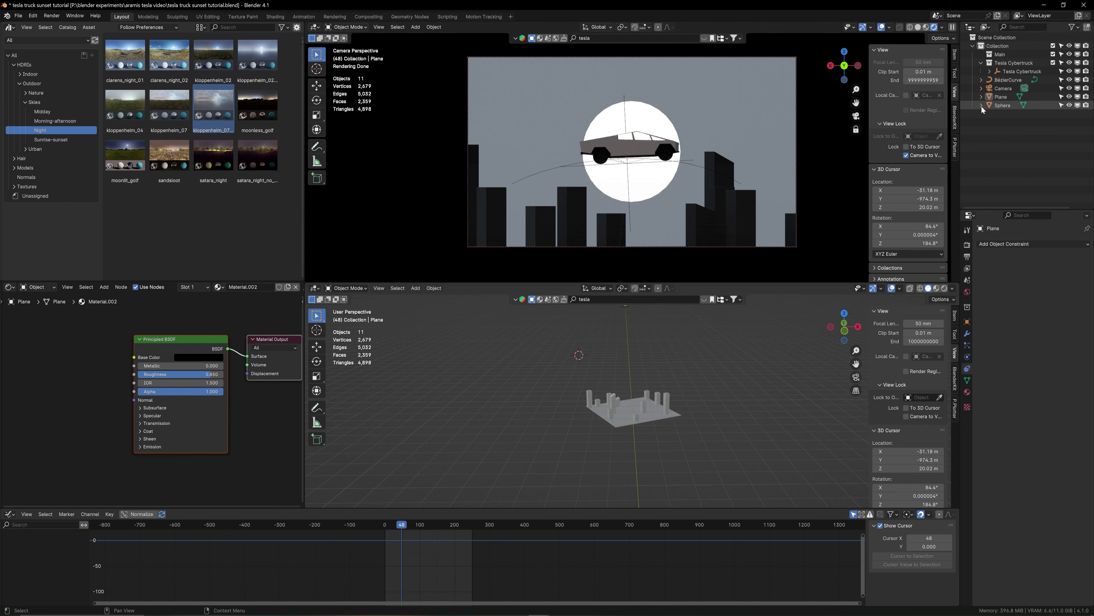
Select the sphere, place the 3D cursor on its surface, and check the available image types for adding an object
left_click(994, 108)
key("KP_Decimal")
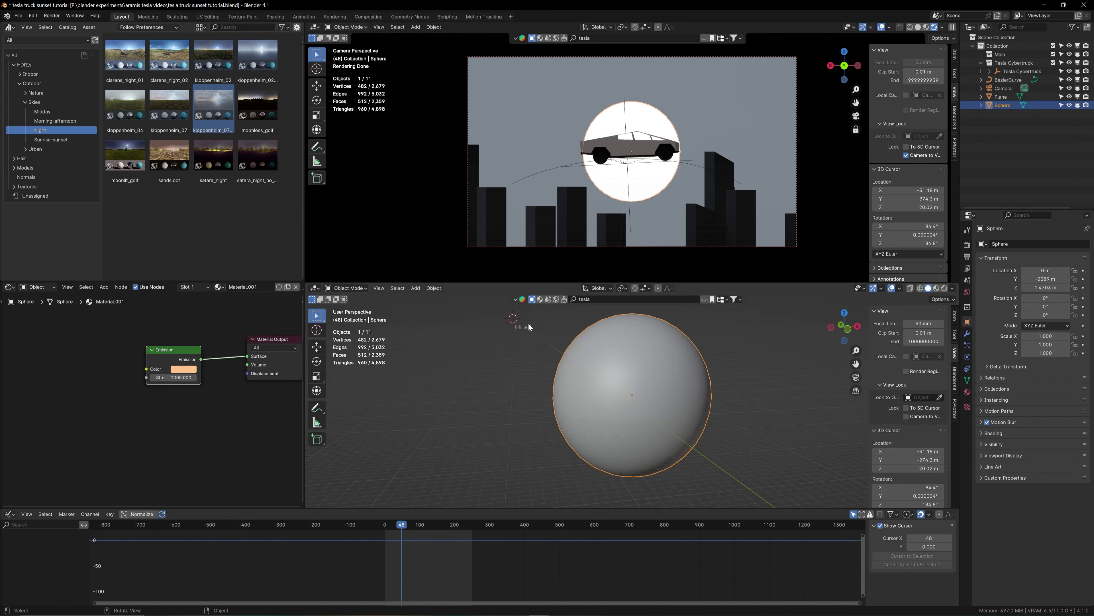
scroll(529, 332, "down", 4)
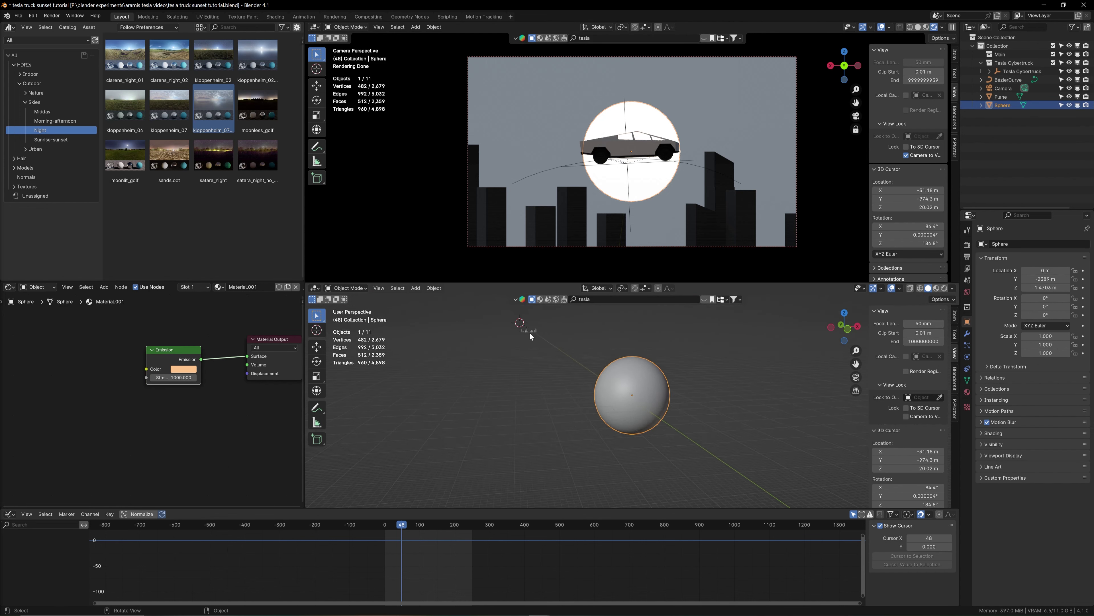
right_click(638, 403, "shift")
key("shift+a")
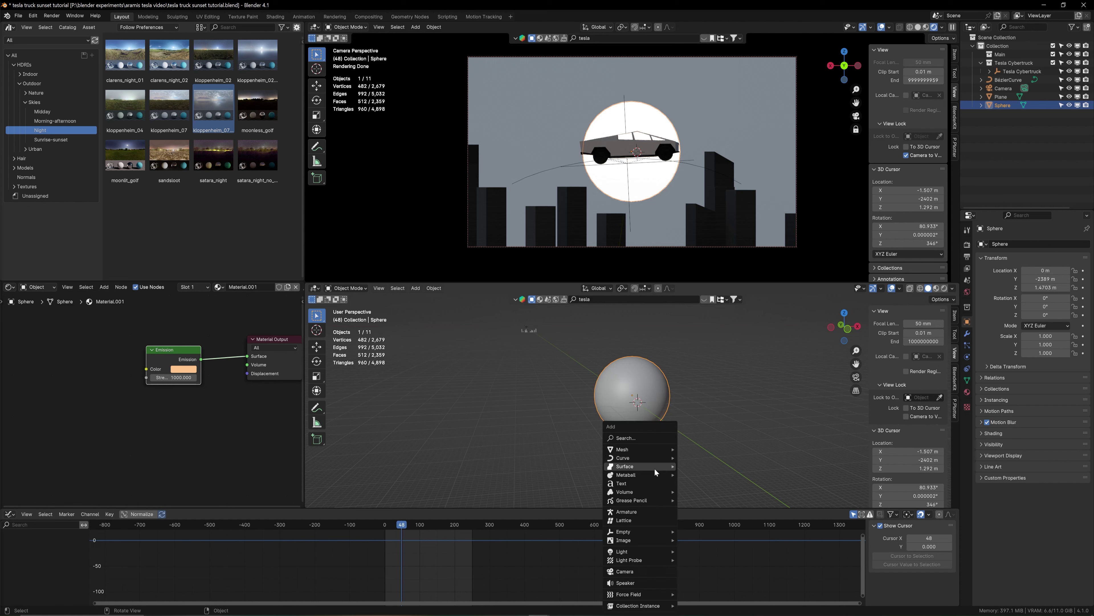
mouse_move(631, 542)
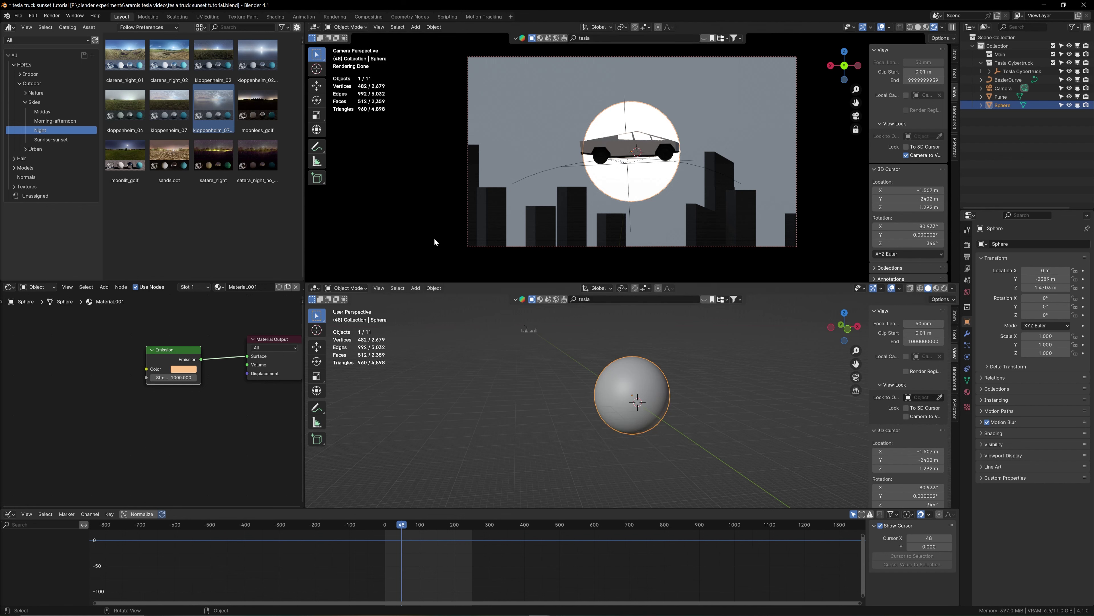
Search the add-ons for "images", check that Import Images as Planes is enabled, and save the preferences
left_click(38, 19)
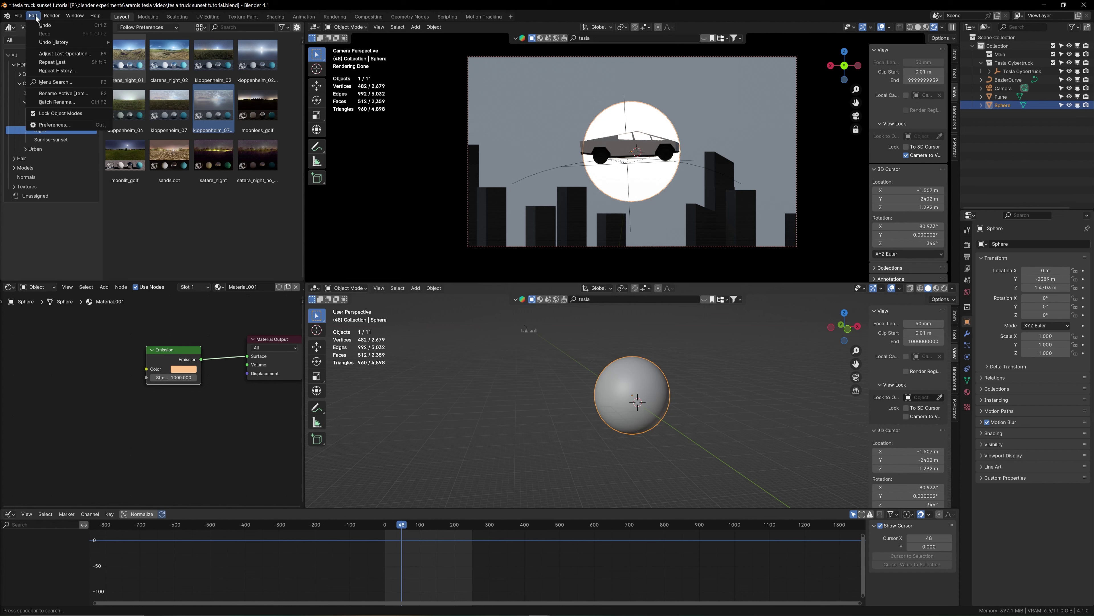
left_click(54, 125)
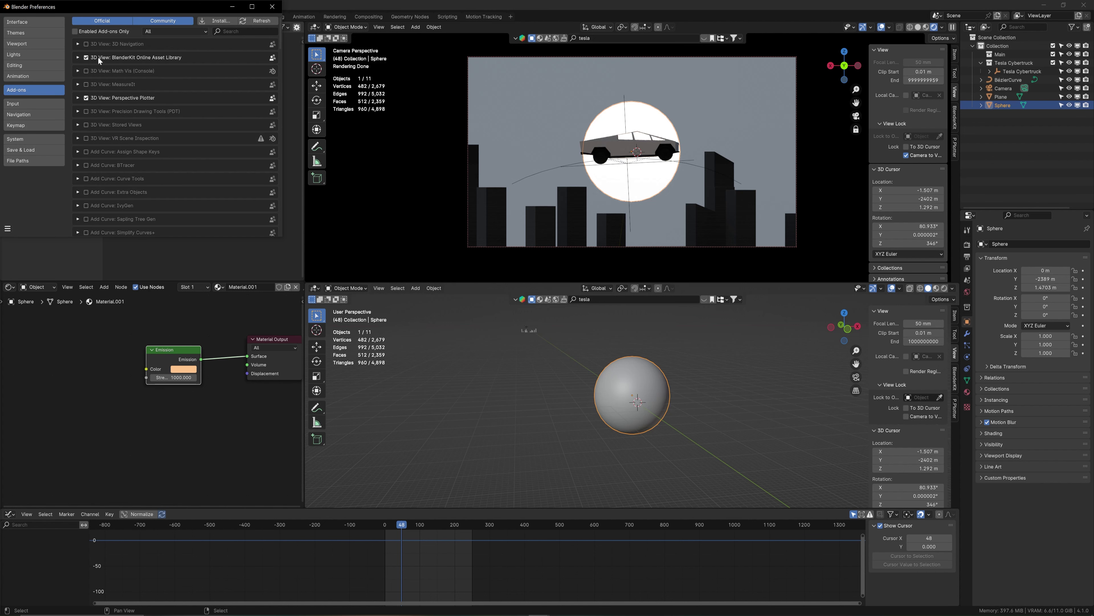
left_click(243, 31)
type("images")
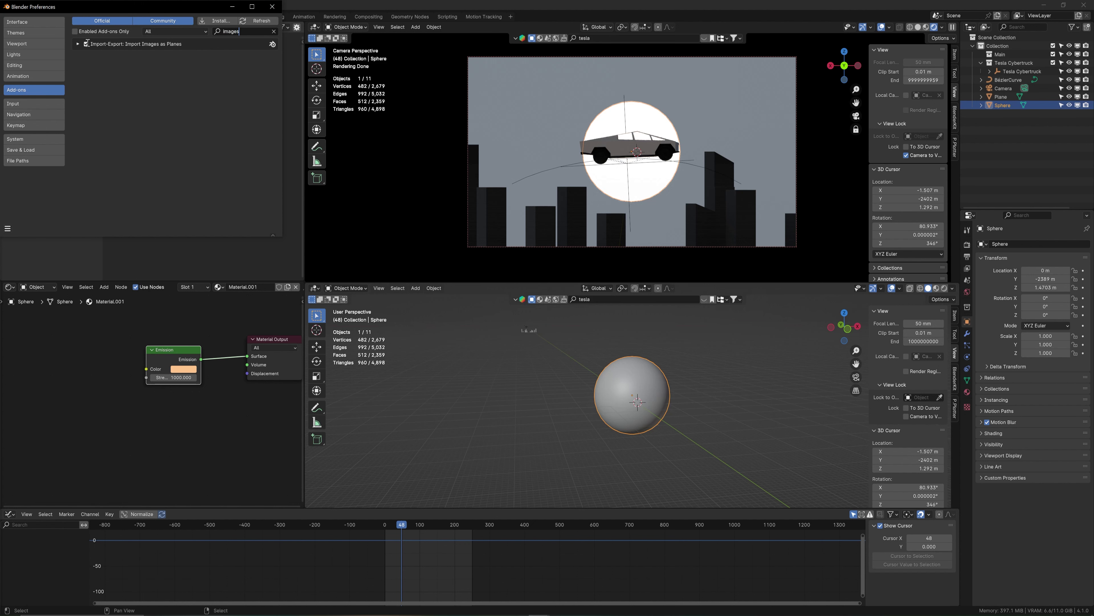
left_click(8, 228)
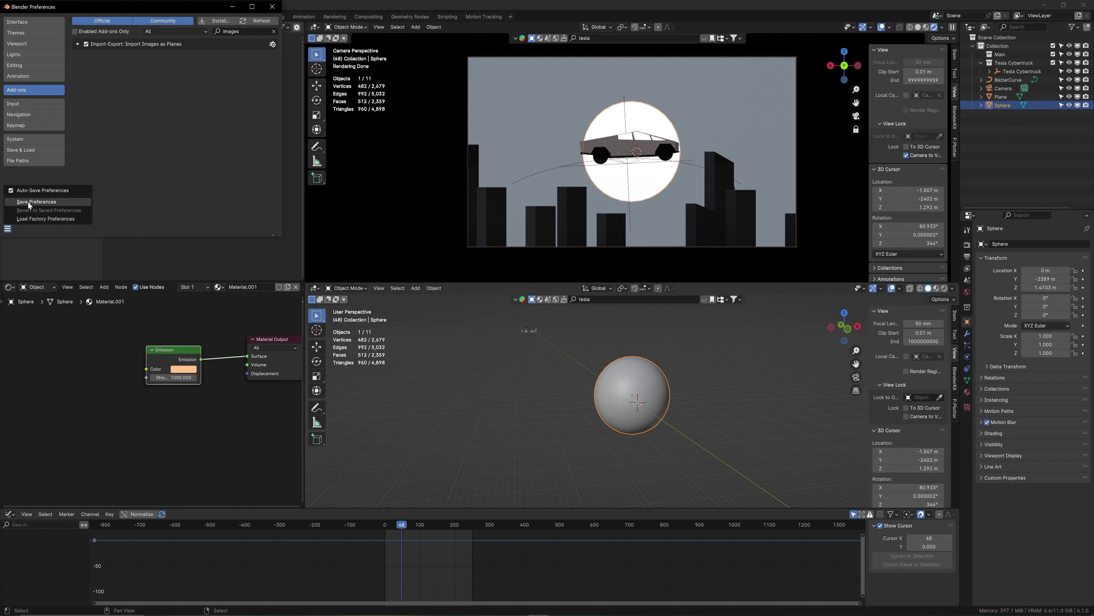
left_click(272, 7)
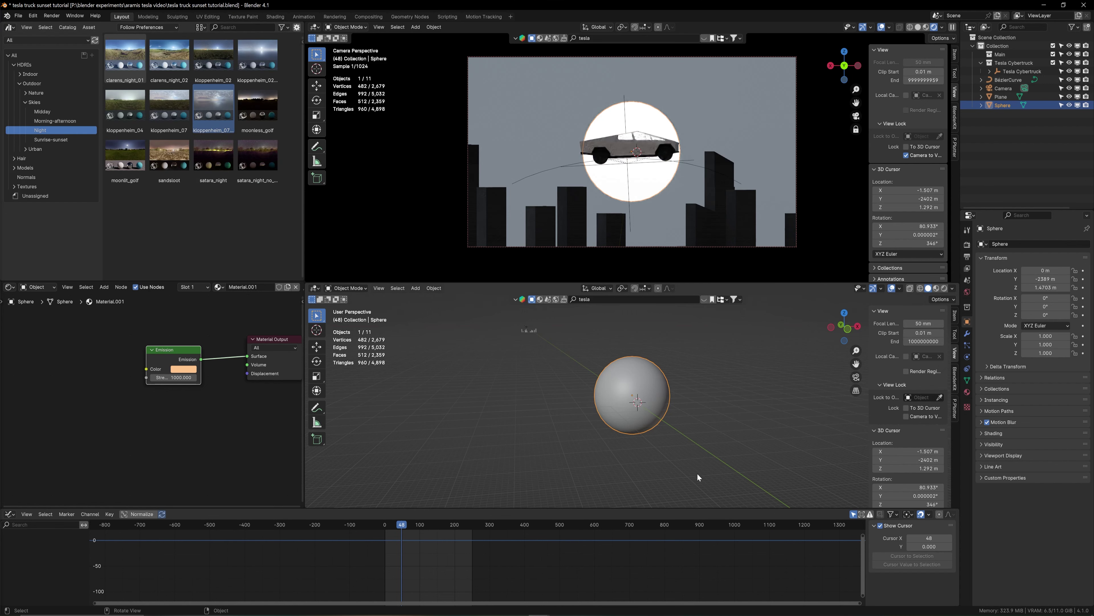
Import the Pexels sky photo numbered 1631065 as an image plane at the 3D cursor
key("shift+a")
mouse_move(678, 545)
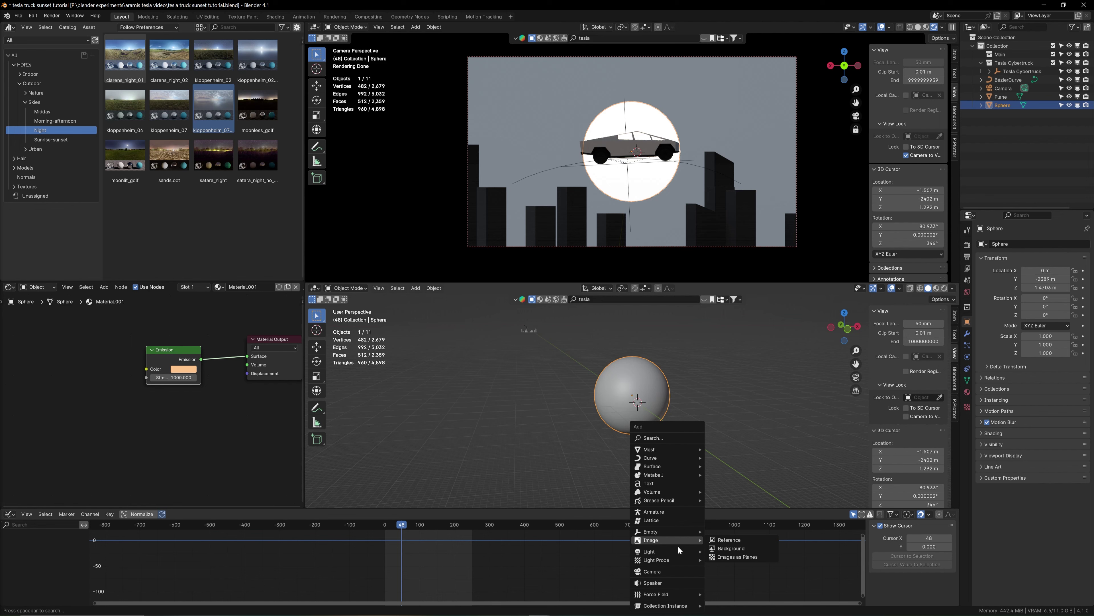
left_click(738, 557)
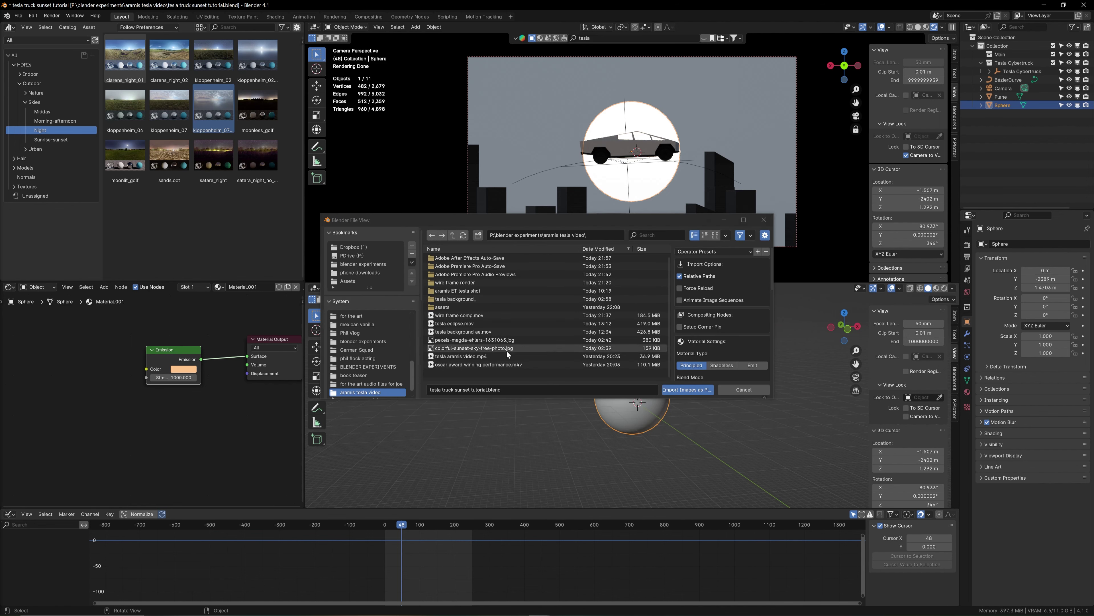
double_click(464, 340)
Show the lower viewport in material preview, then reposition the sky image plane and scale it by about 64.5 behind the sphere
key("KP_Divide")
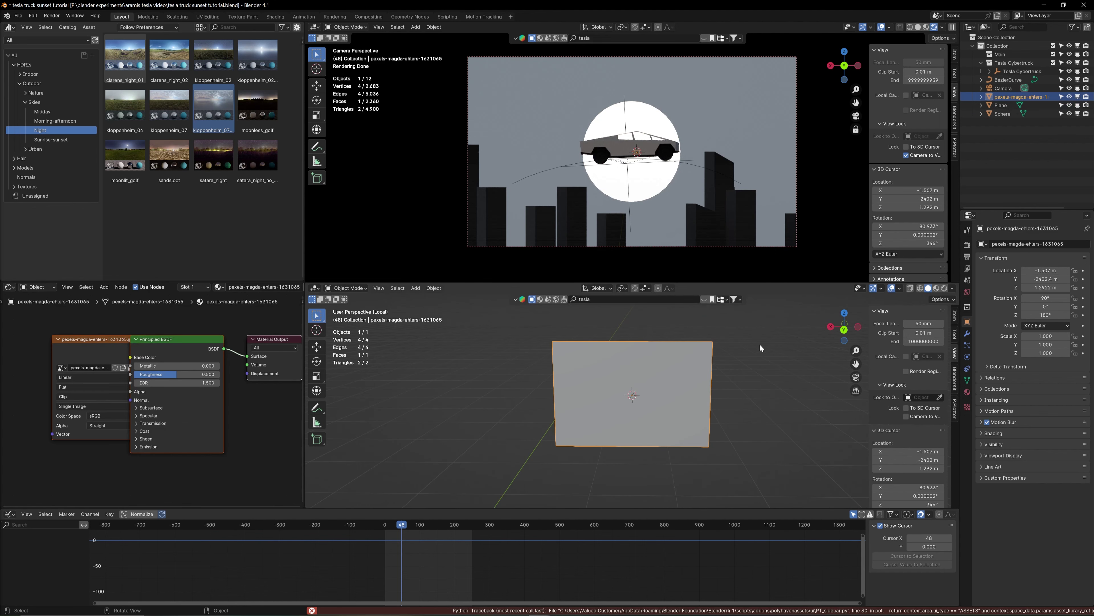
left_click(936, 290)
middle_click_drag(709, 408, 612, 407)
key("KP_Divide")
key("g")
left_click(588, 408)
key("s")
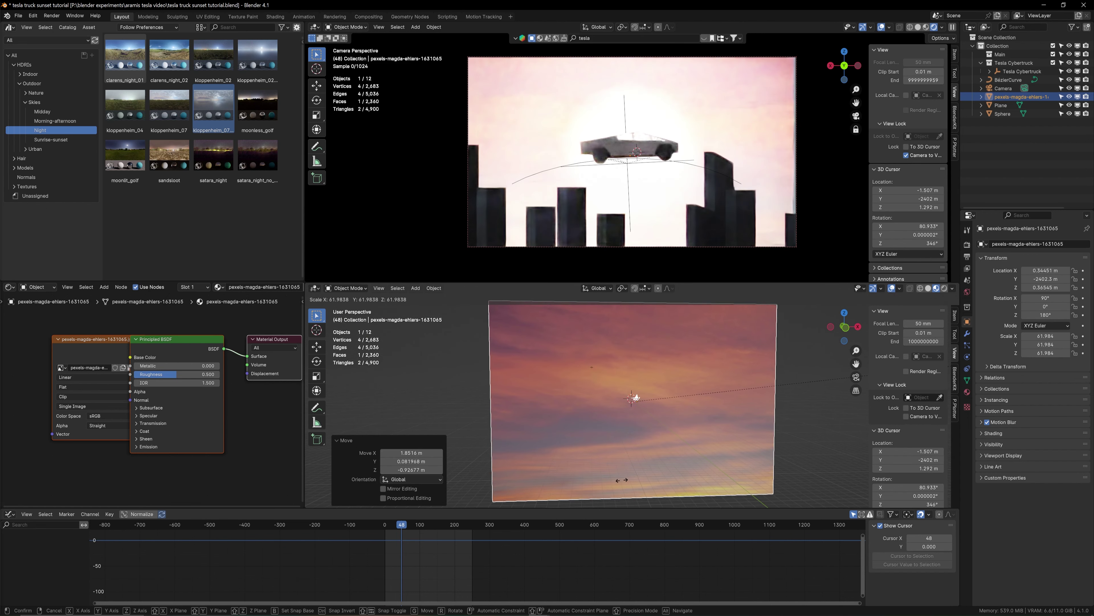
left_click(670, 476)
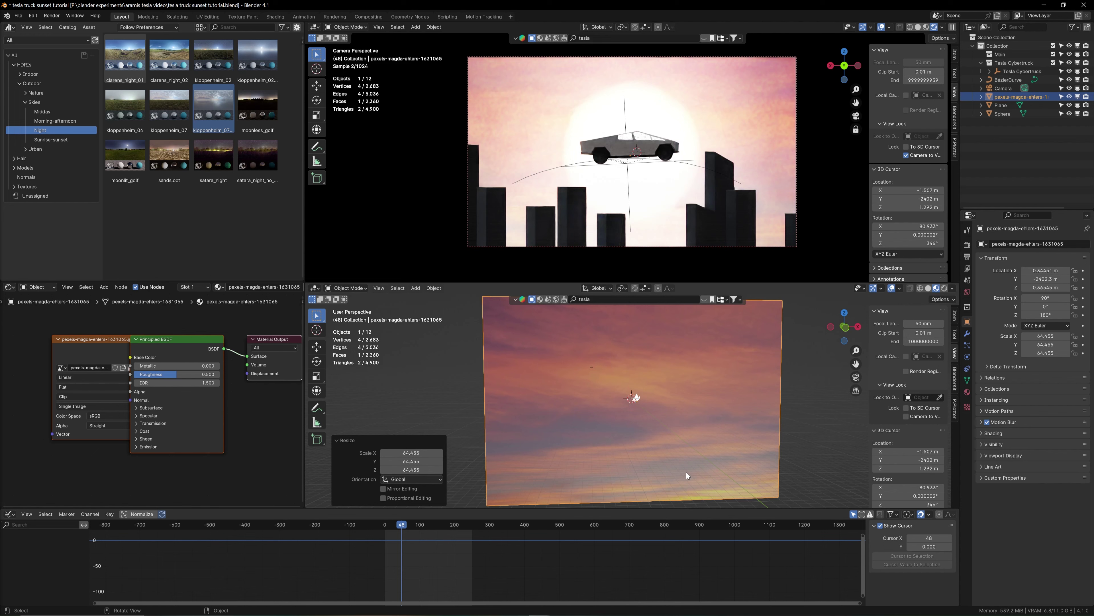
middle_click_drag(667, 471, 624, 470)
Replace the image plane's Principled BSDF with an Emission shader, fed by the image color and connected to the material's Surface
left_click_drag(91, 339, 51, 345)
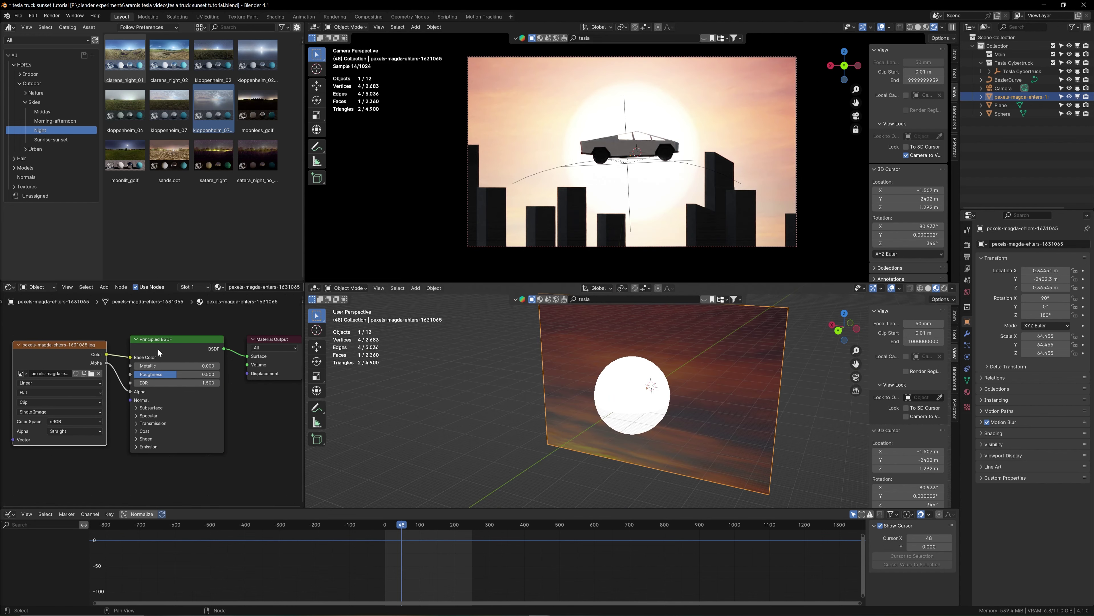
left_click(173, 348)
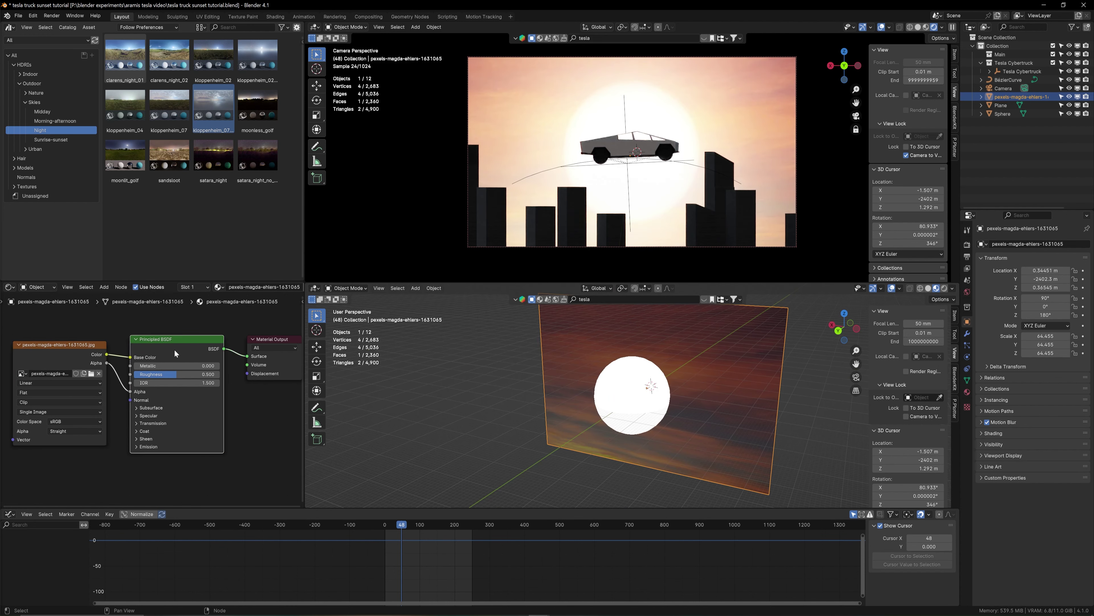
key("x")
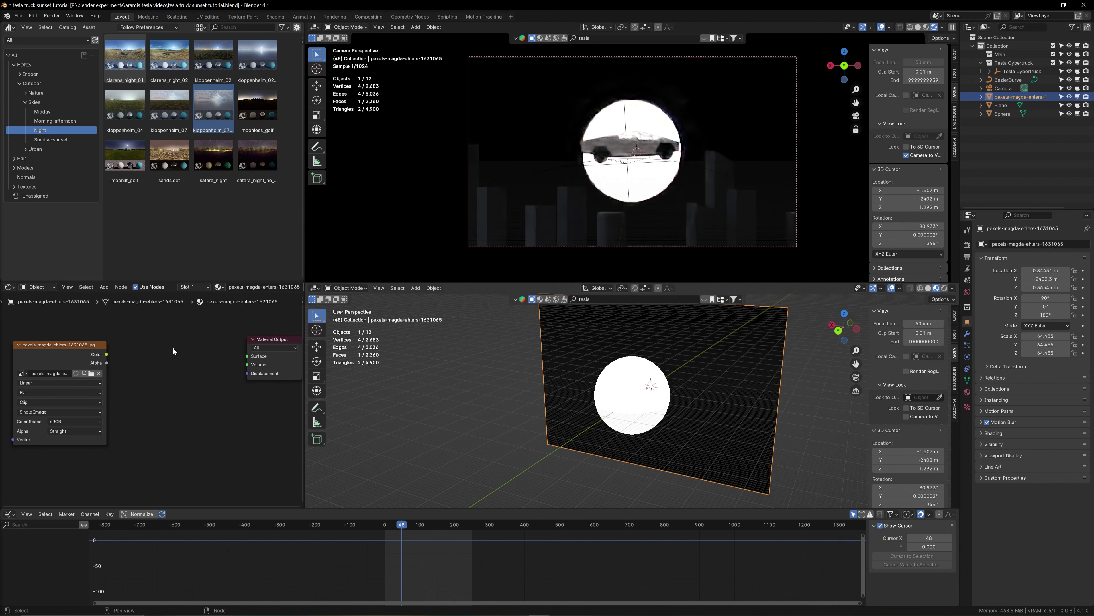
key("shift+a")
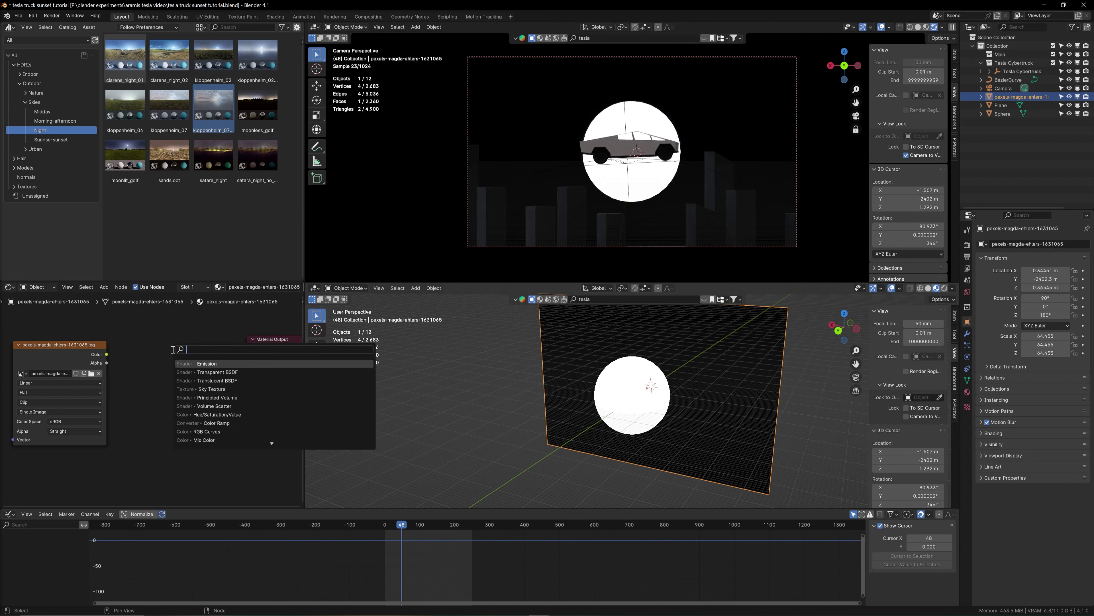
left_click(207, 363)
left_click(154, 349)
left_click_drag(106, 354, 147, 377)
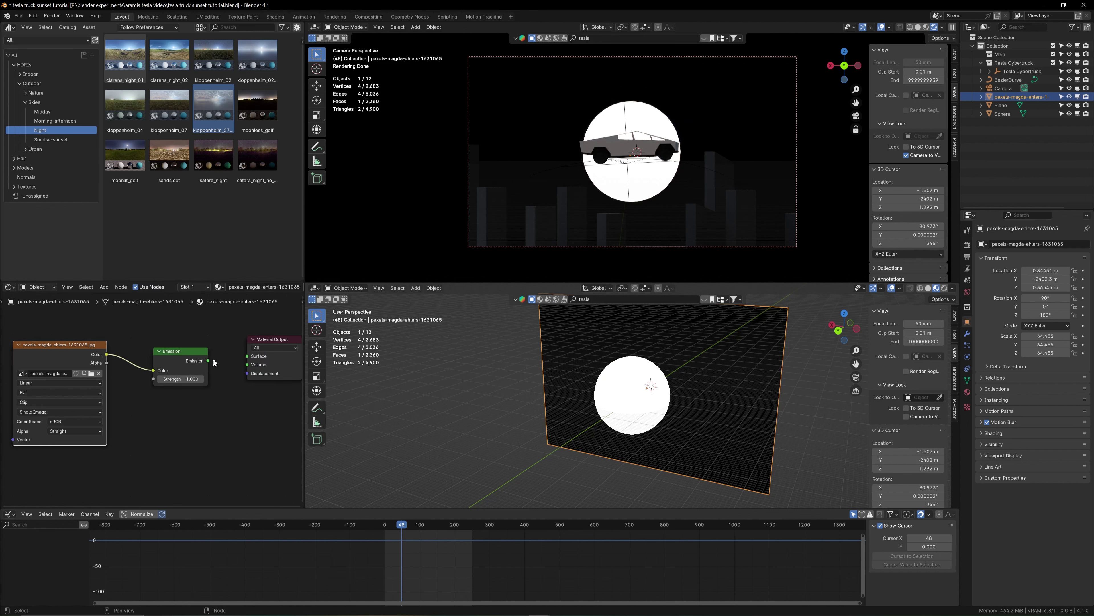
left_click_drag(208, 361, 247, 356)
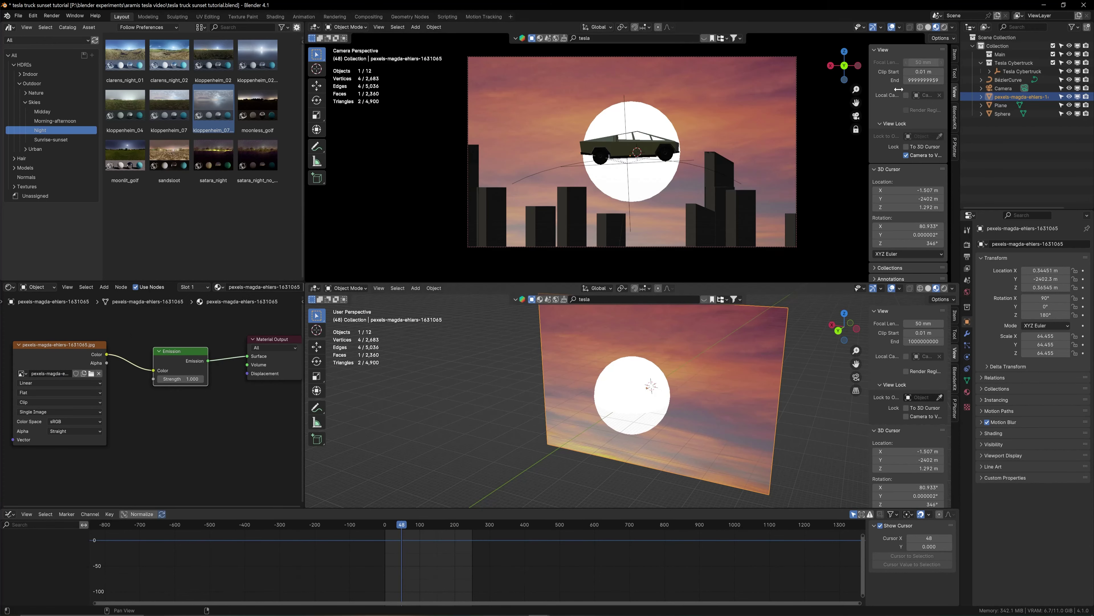
Play the truck animation to find where the shot should stop, go to frame 100, and set the scene's end frame to 100
left_click_drag(403, 530, 396, 526)
key("space")
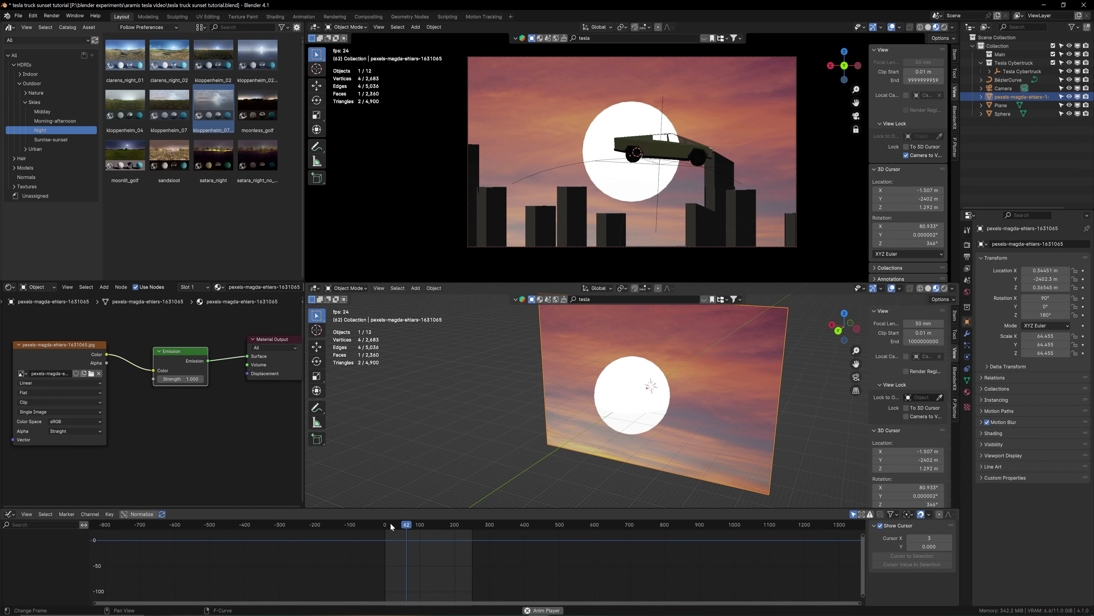
key("space")
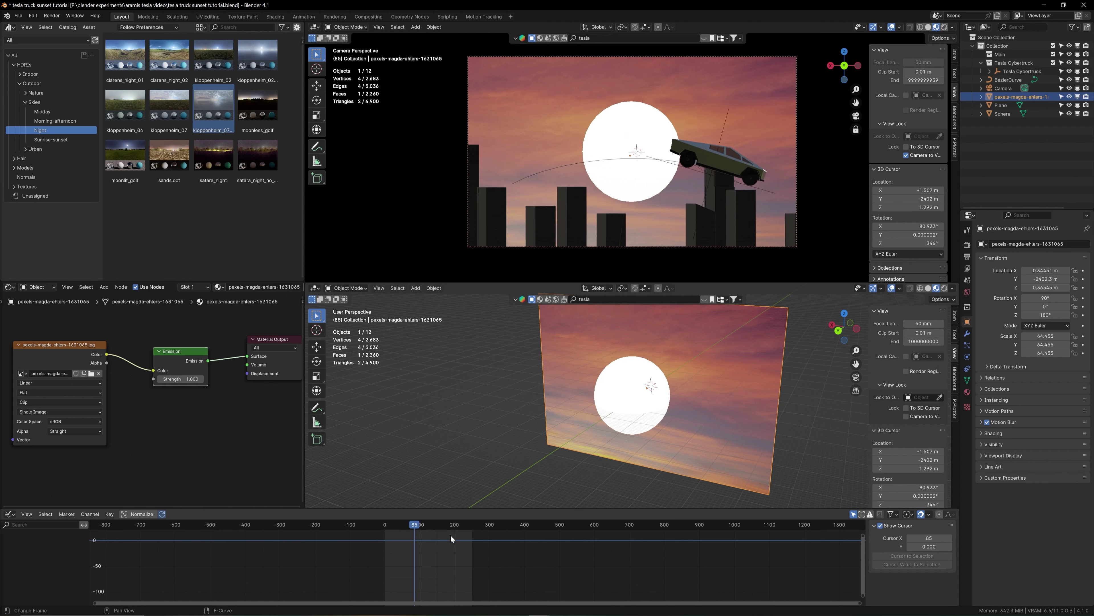
left_click(421, 524)
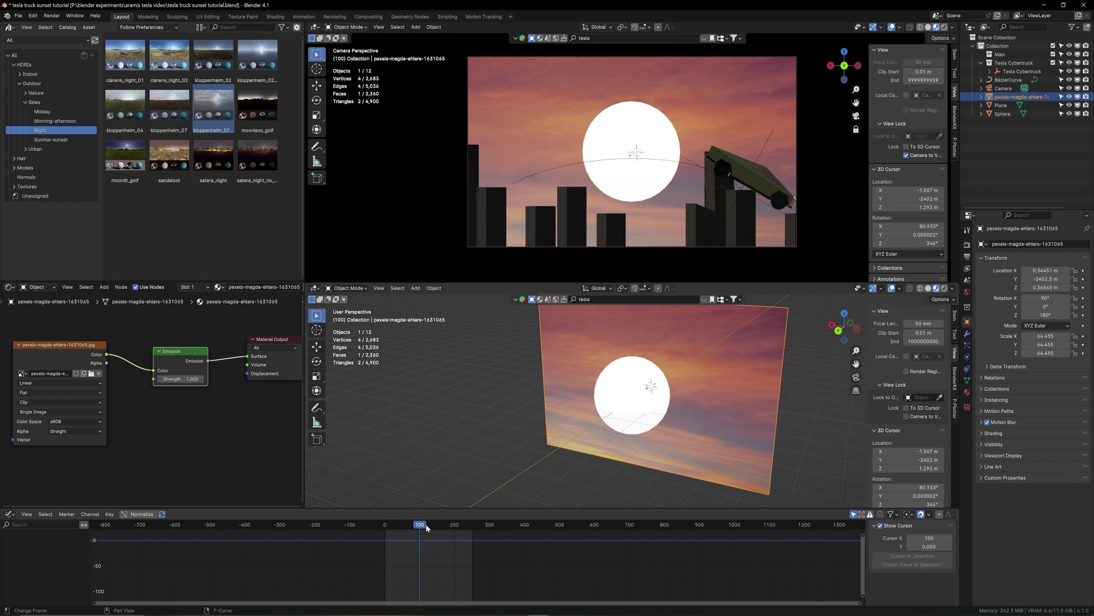
left_click(967, 257)
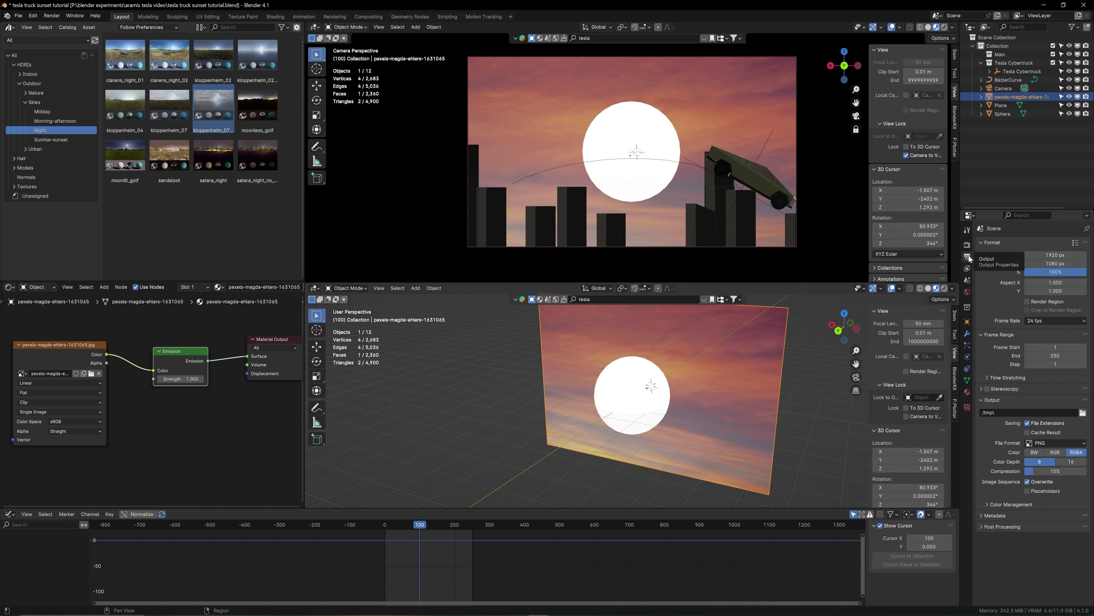
left_click(1056, 355)
type("100")
key("Return")
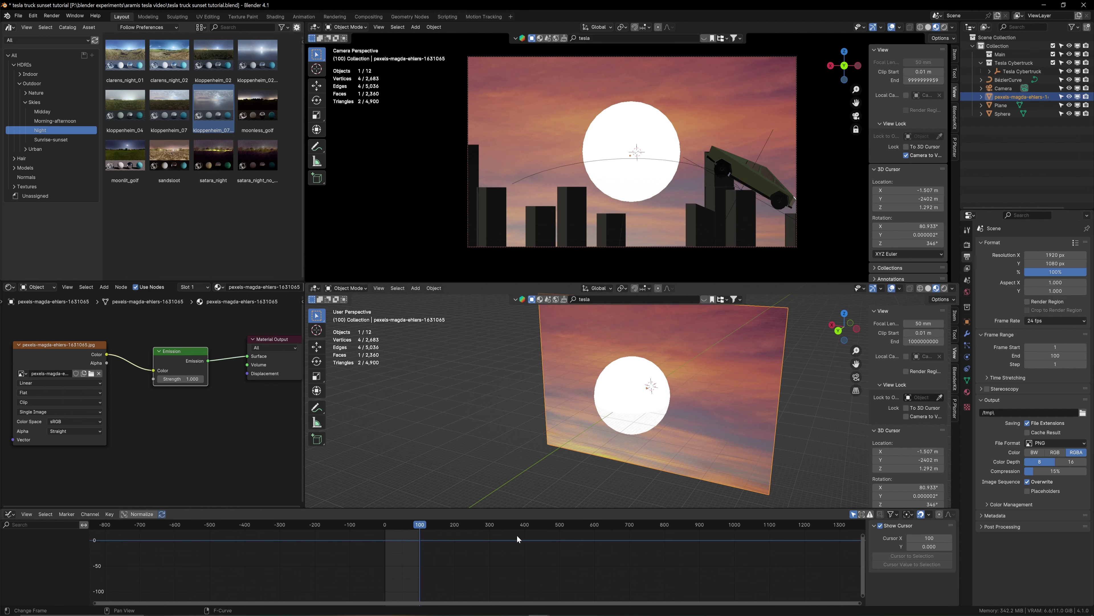
Play back the shortened animation, stop it, and save the file
key("space")
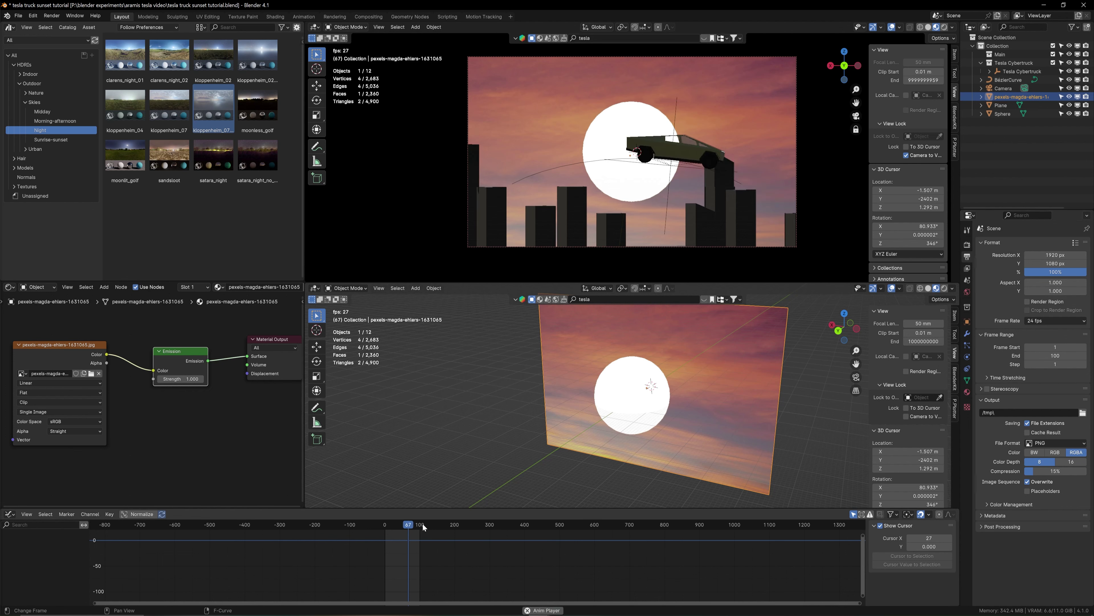
key("Escape")
key("ctrl+s")
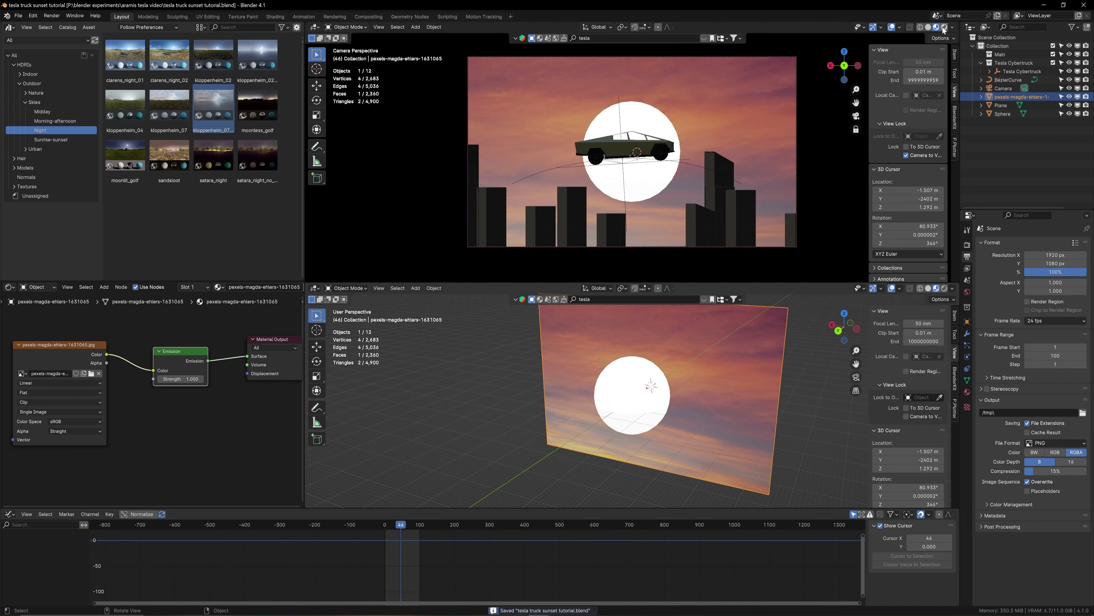
Switch the camera viewport to rendered shading and look through its overlay options
left_click(944, 27)
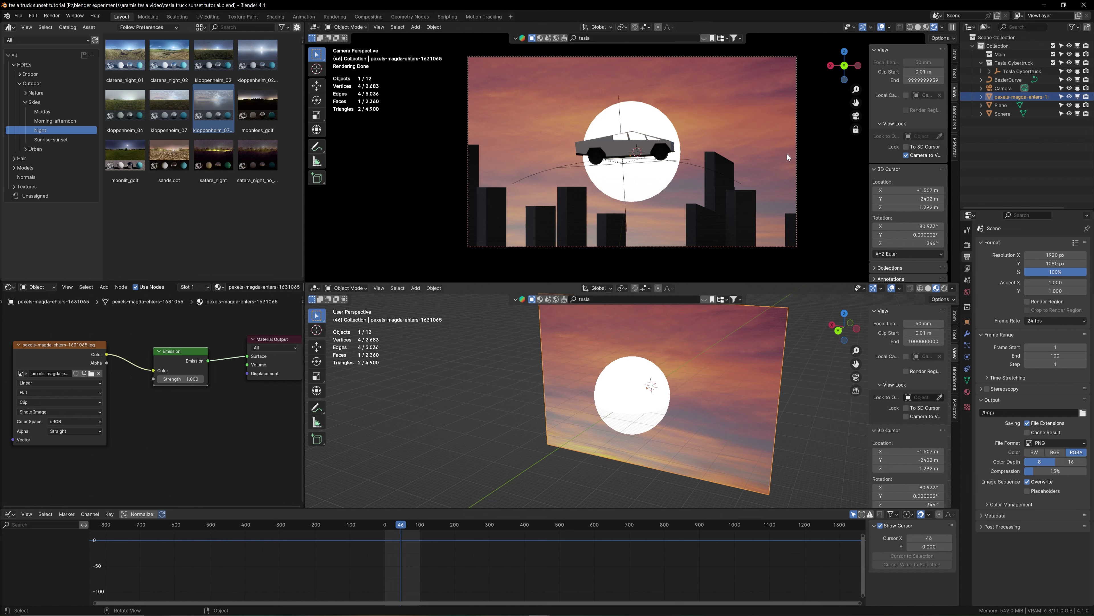
left_click(942, 28)
left_click(891, 29)
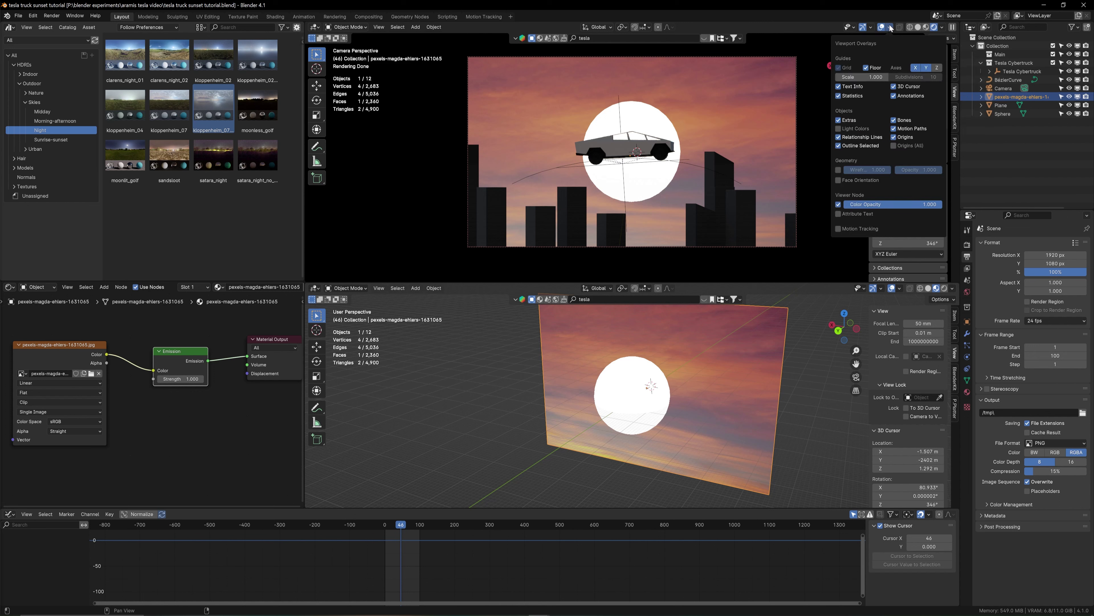
left_click(890, 28)
left_click(871, 29)
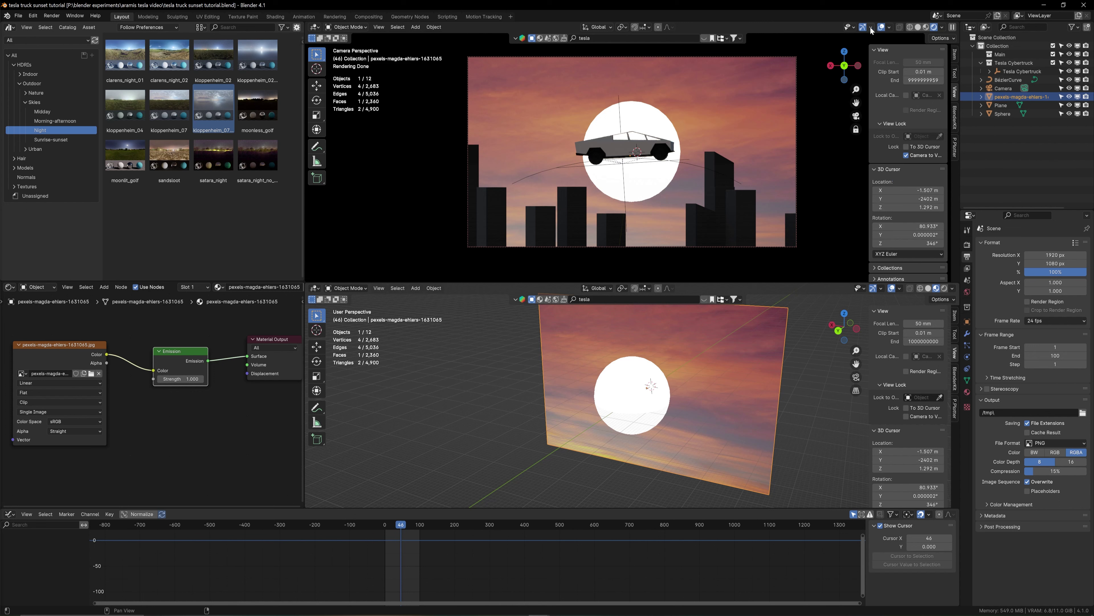
left_click(943, 28)
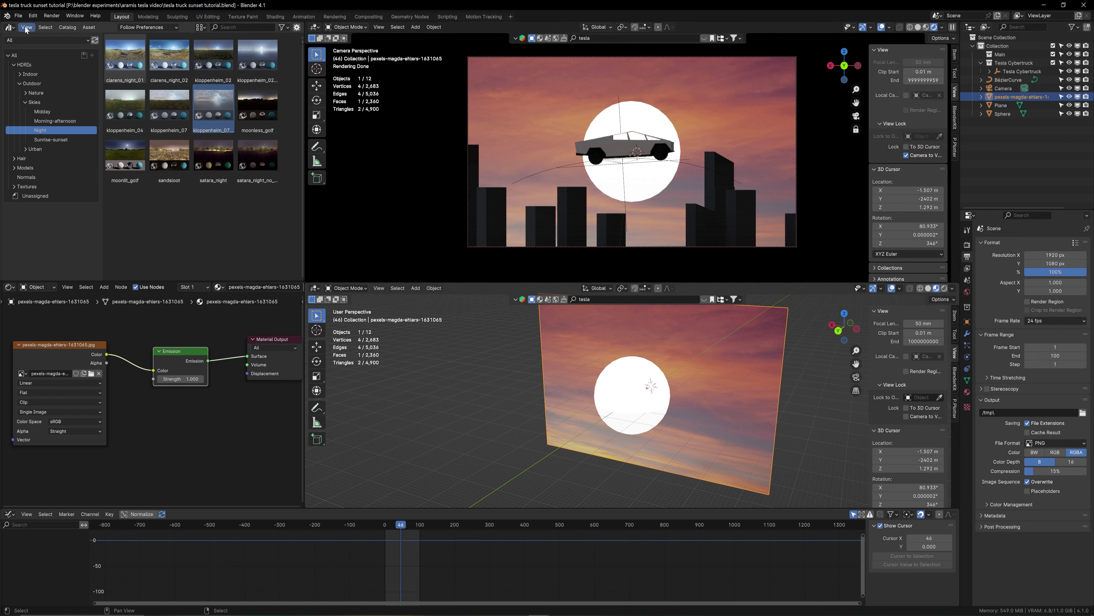
Turn the asset browser area into the Compositor and enable compositing nodes
left_click(9, 27)
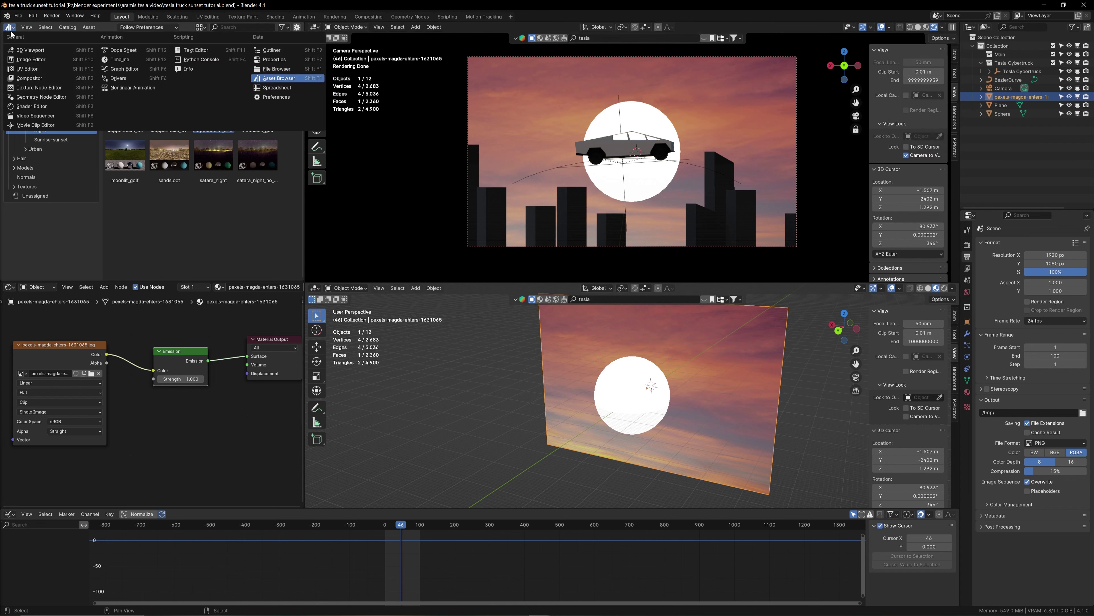
left_click(30, 79)
left_click(94, 27)
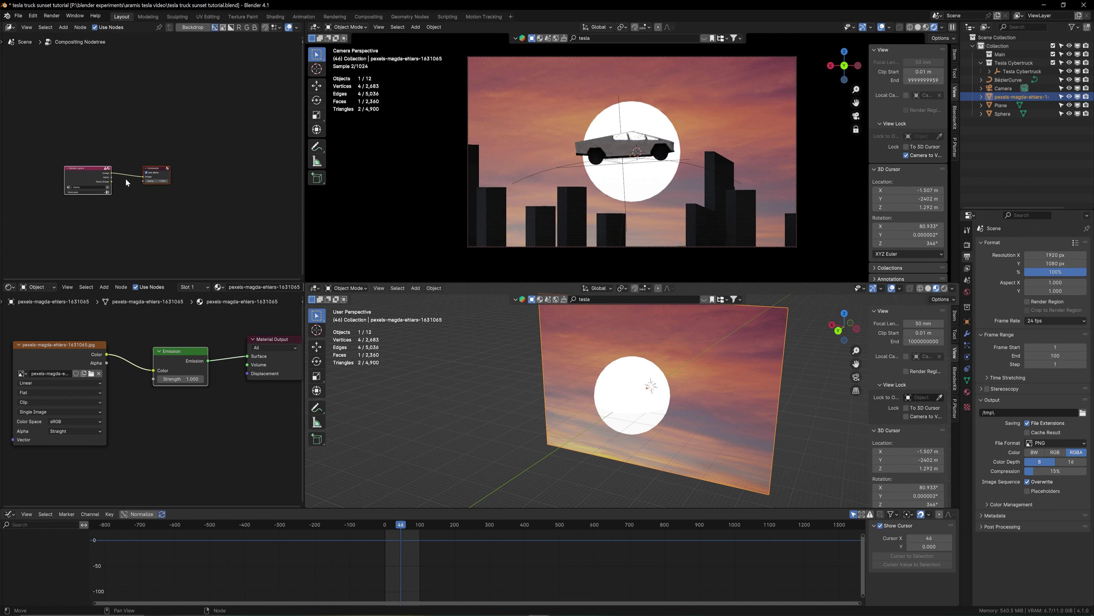
Spread the Render Layers and Composite nodes apart to leave room between them
scroll(158, 202, "up", 1)
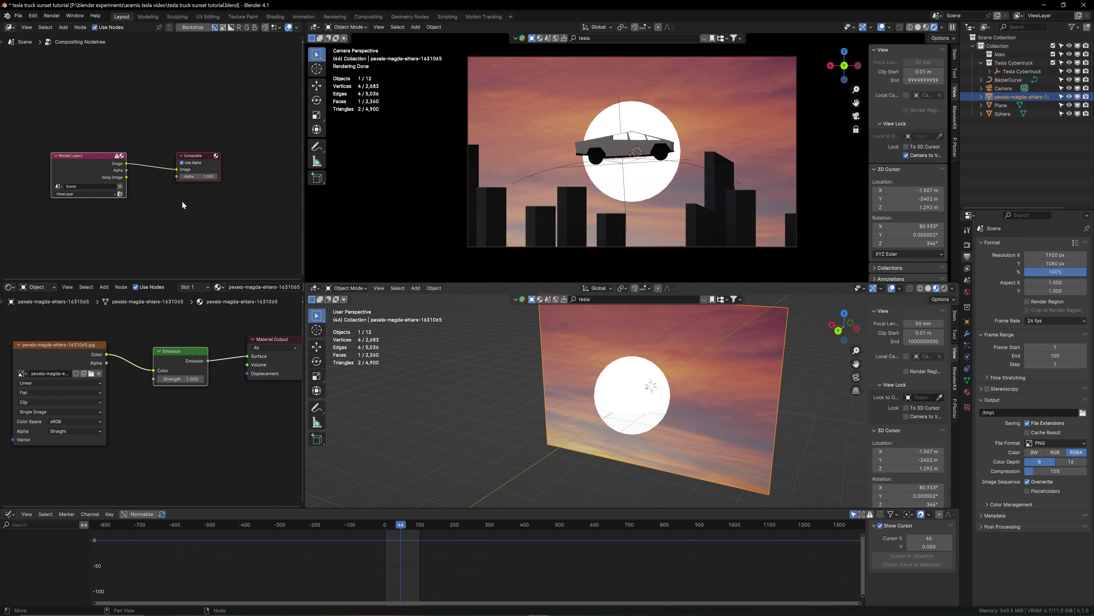
left_click_drag(87, 157, 69, 154)
left_click_drag(189, 156, 239, 156)
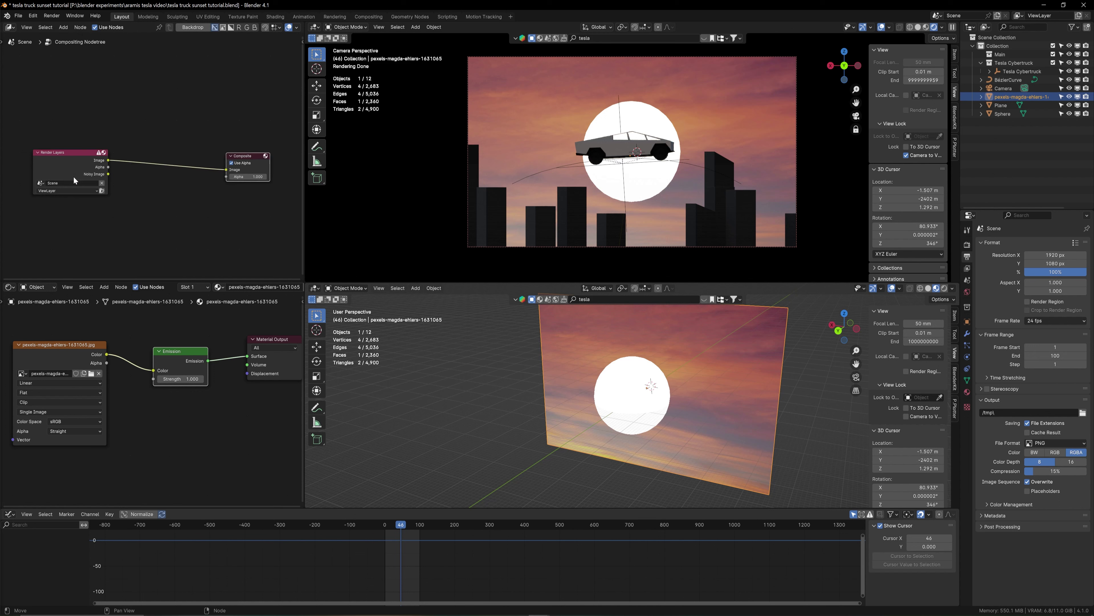
left_click(55, 158)
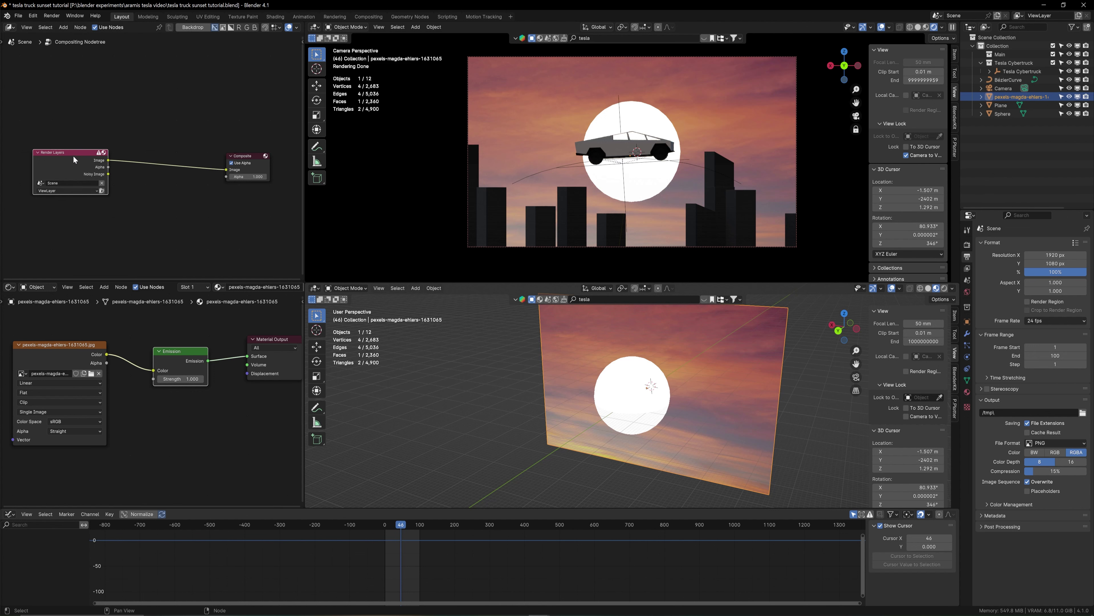
left_click_drag(240, 157, 251, 158)
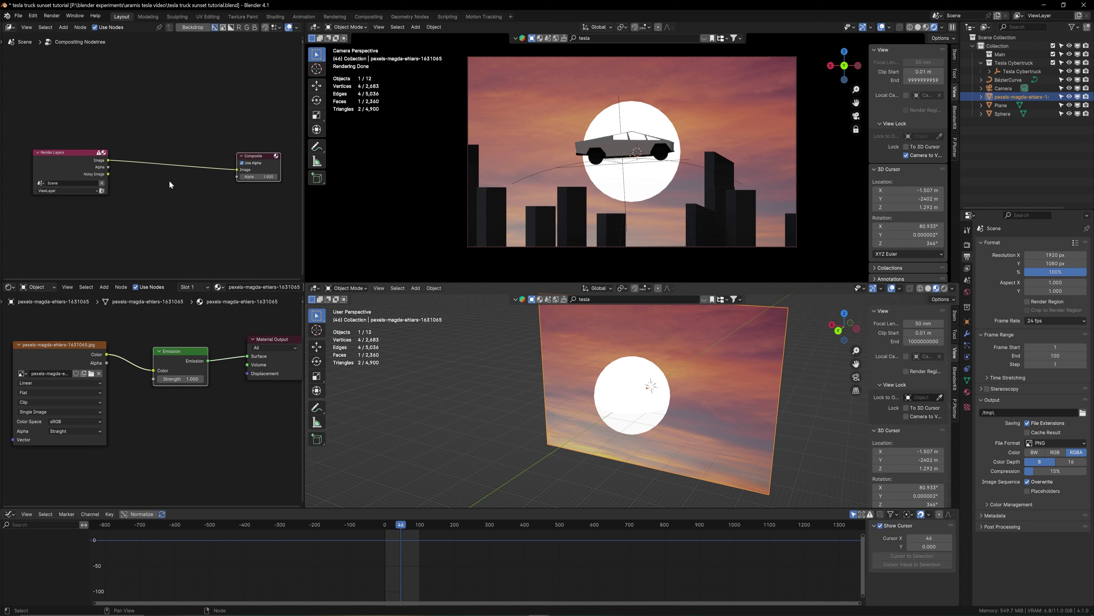
Try an RGB Curves node between Render Layers and Composite with its curve bent downward to darken the image, and delete it
key("shift+a")
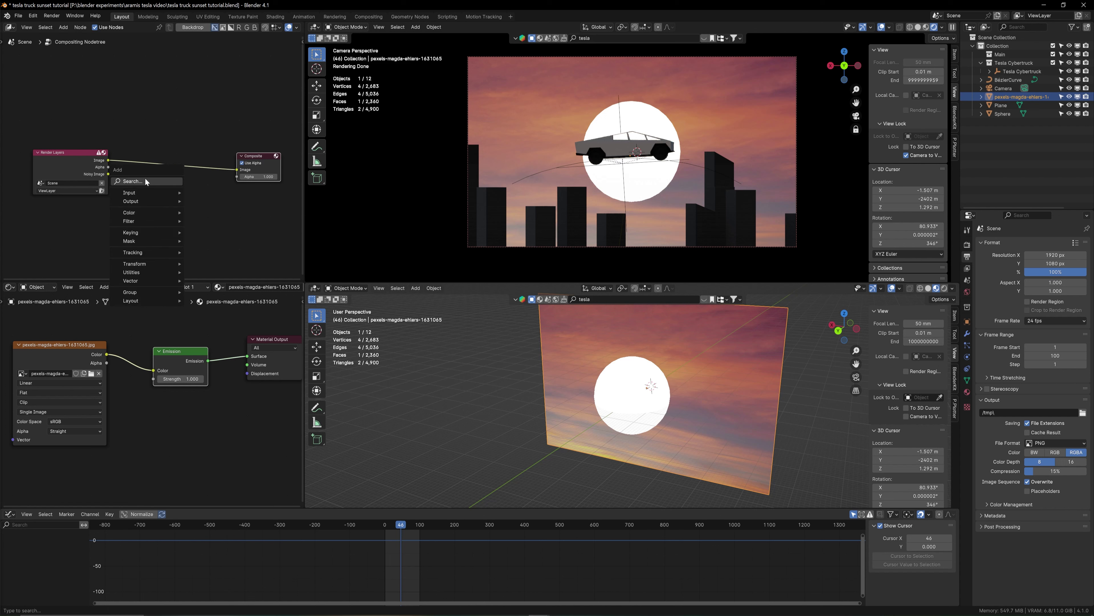
left_click(141, 183)
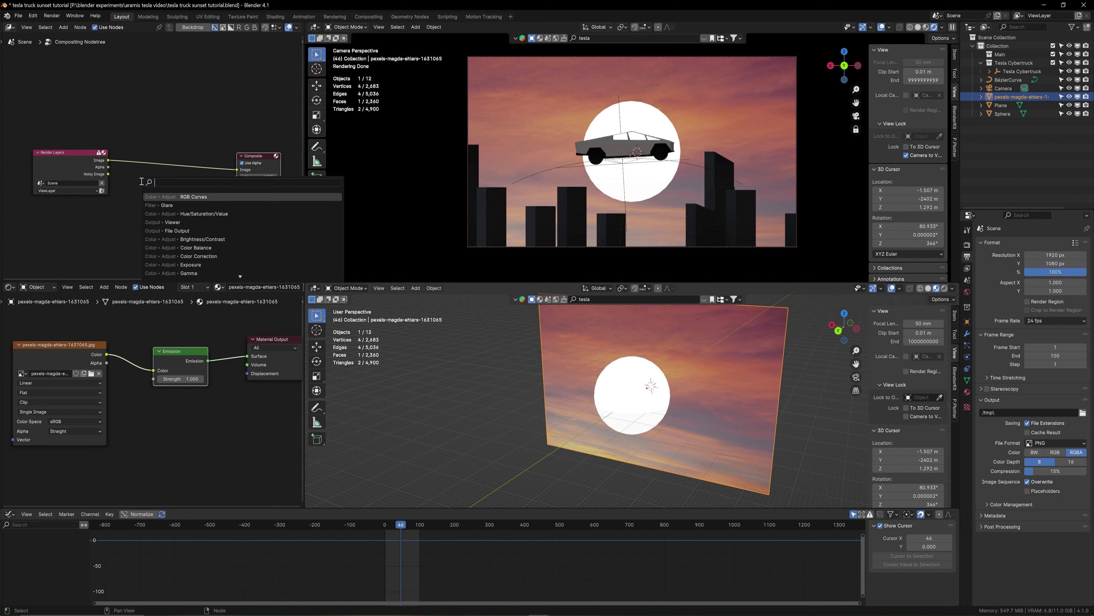
left_click(186, 197)
left_click(177, 192)
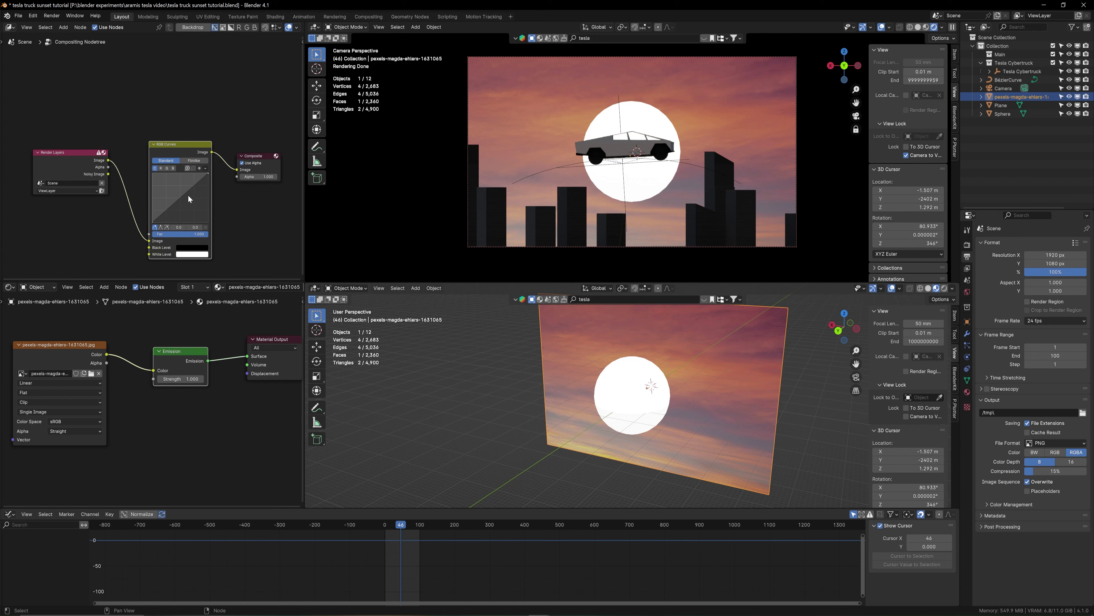
mouse_move(188, 189)
left_mouse_down()
mouse_move(174, 182)
mouse_move(196, 197)
left_mouse_up()
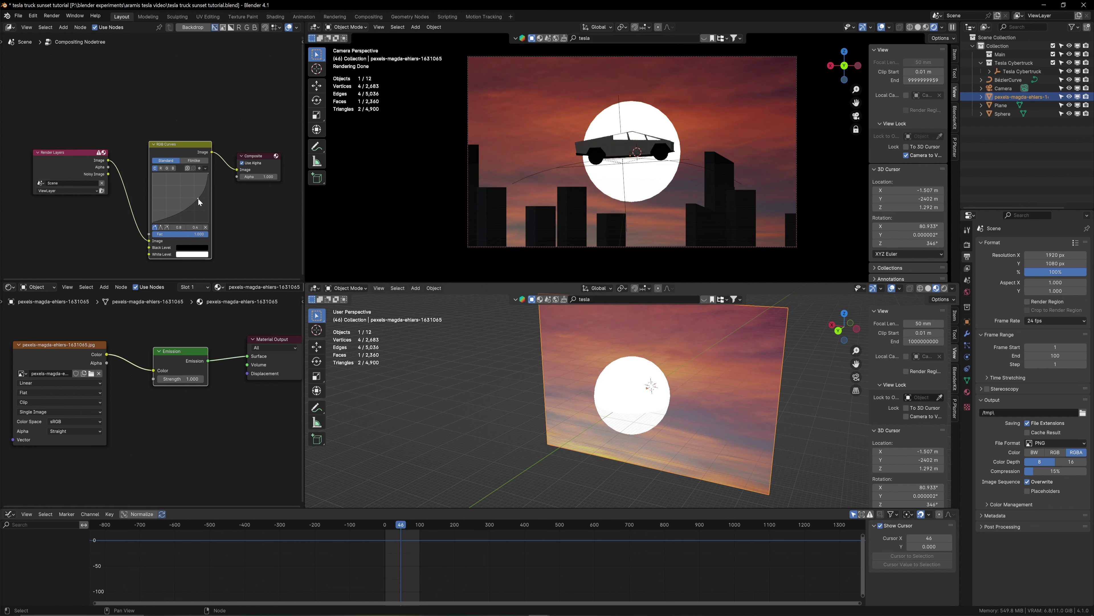
key("x")
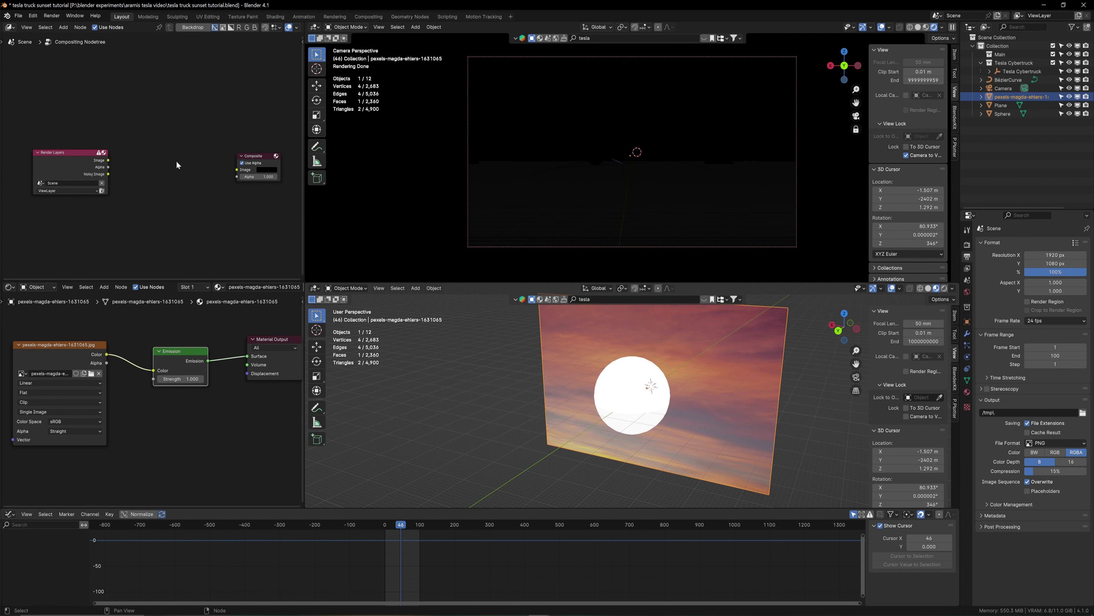
Try a Hue/Saturation/Value node linked between Render Layers and Composite, shifting the hue
key("shift+a")
left_click(164, 161)
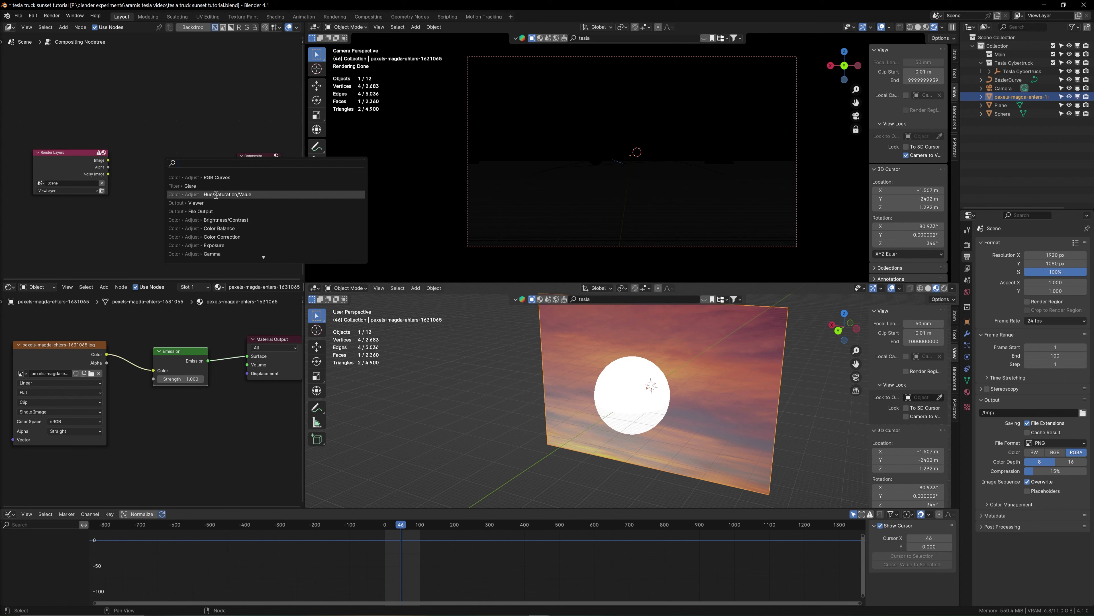
left_click(221, 194)
left_click(215, 183)
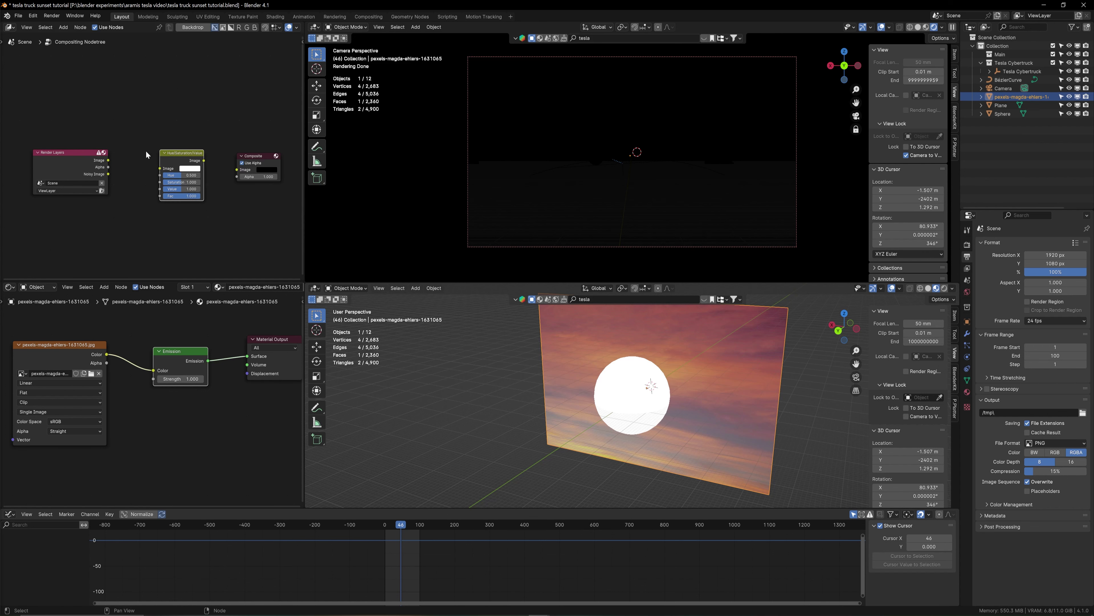
left_click_drag(108, 160, 187, 178)
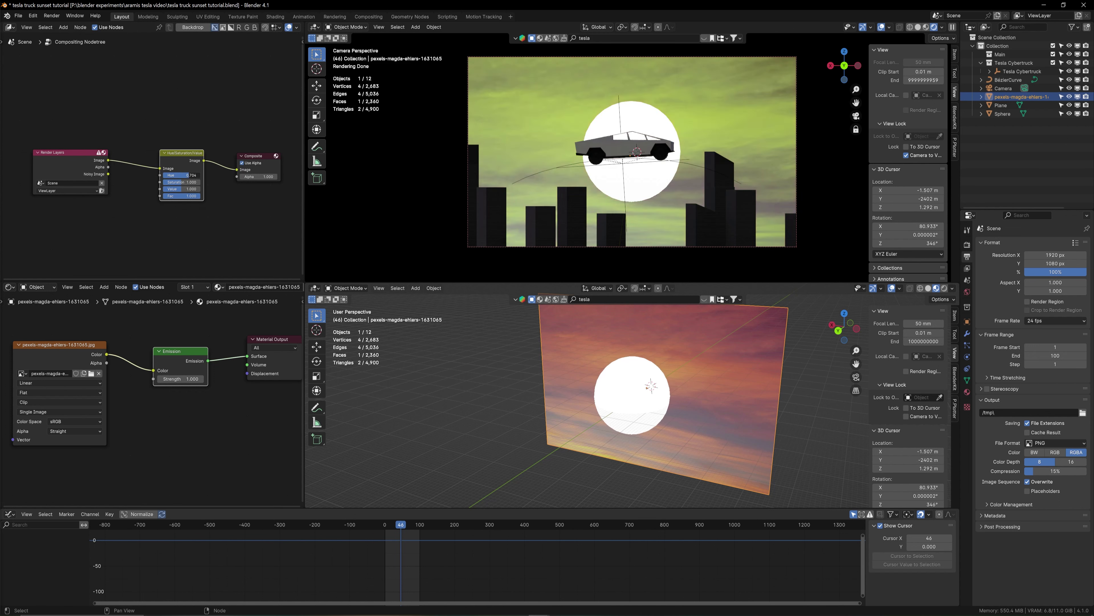
Undo the hue change, try a saturation of 2, and remove the Hue/Saturation/Value node
key("ctrl+z")
left_click(168, 185)
type("2")
key("Return")
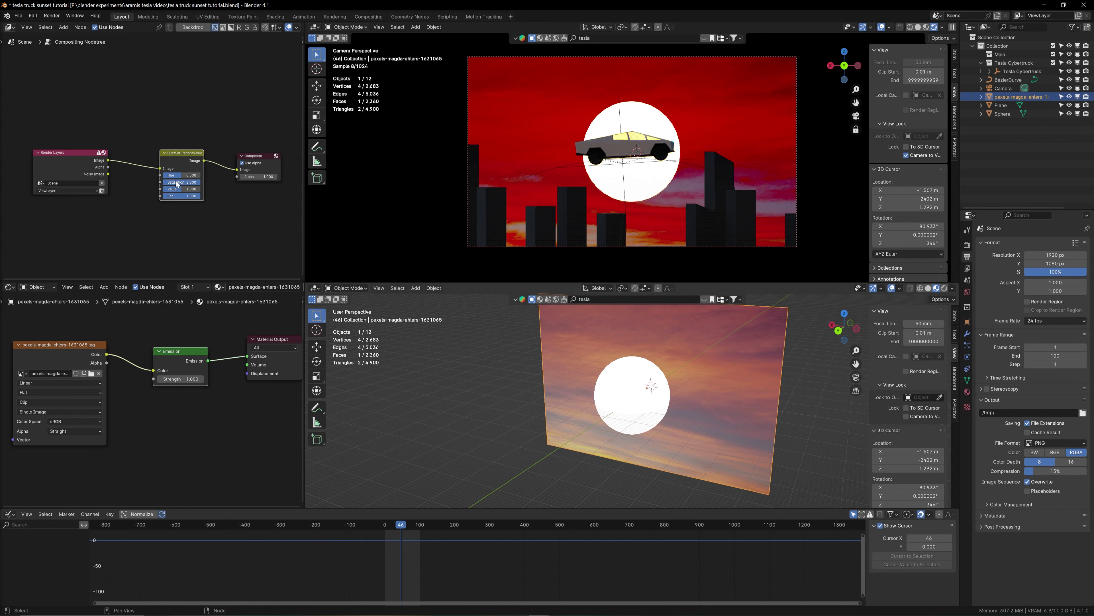
mouse_move(168, 185)
left_mouse_down()
mouse_move(151, 184)
mouse_move(184, 189)
mouse_move(162, 189)
left_mouse_up()
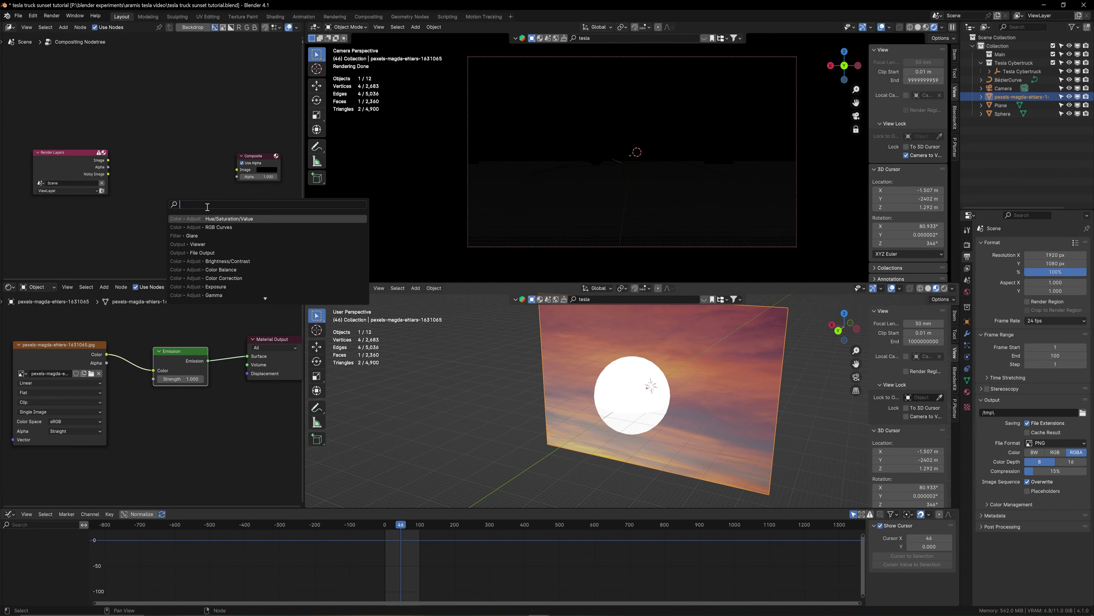
Add a Glare node and link it between the Render Layers image output and the Composite image input
type("glare")
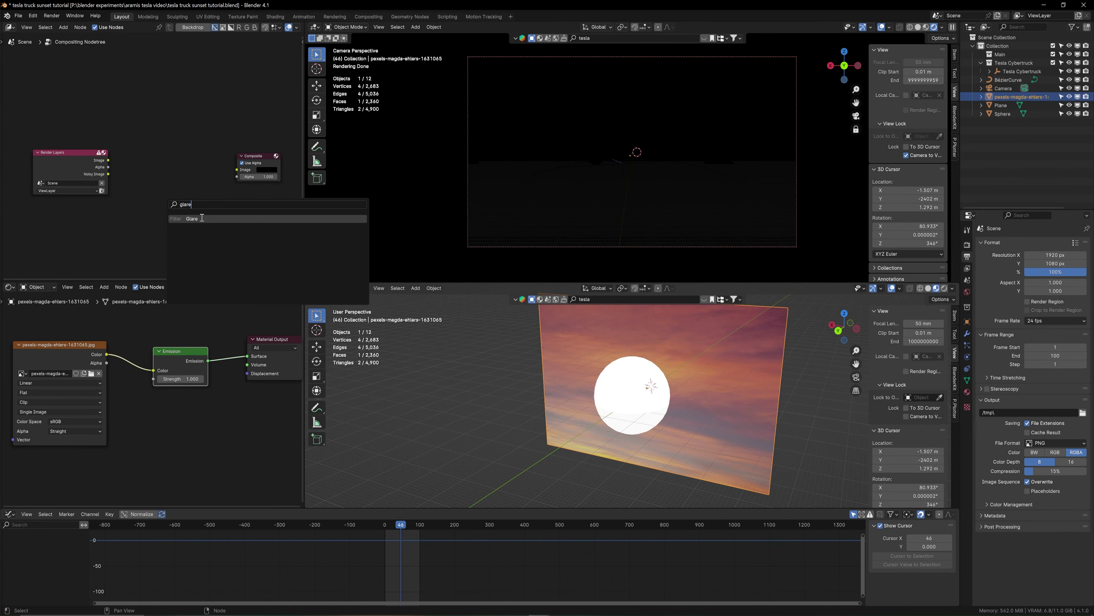
left_click(203, 218)
left_click(147, 154)
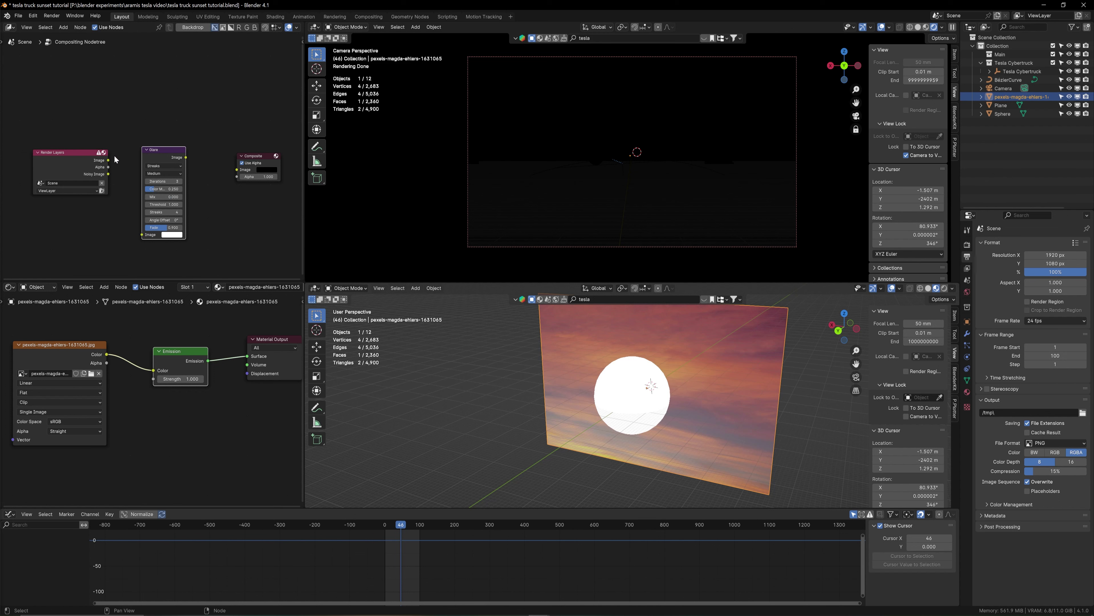
left_click_drag(108, 160, 143, 234)
left_click_drag(186, 158, 236, 169)
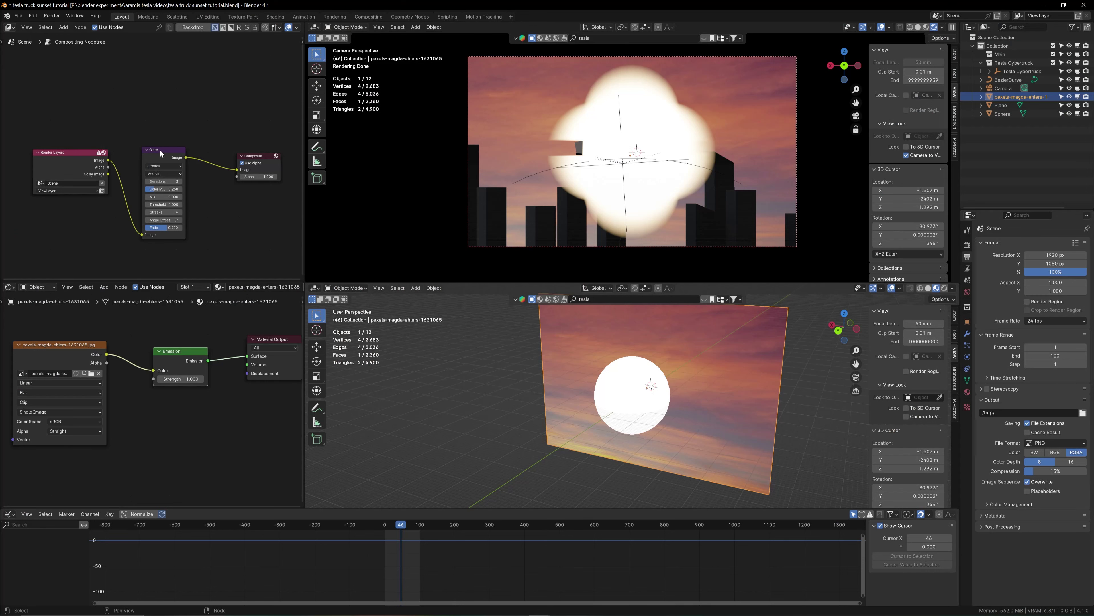
left_click_drag(161, 154, 145, 154)
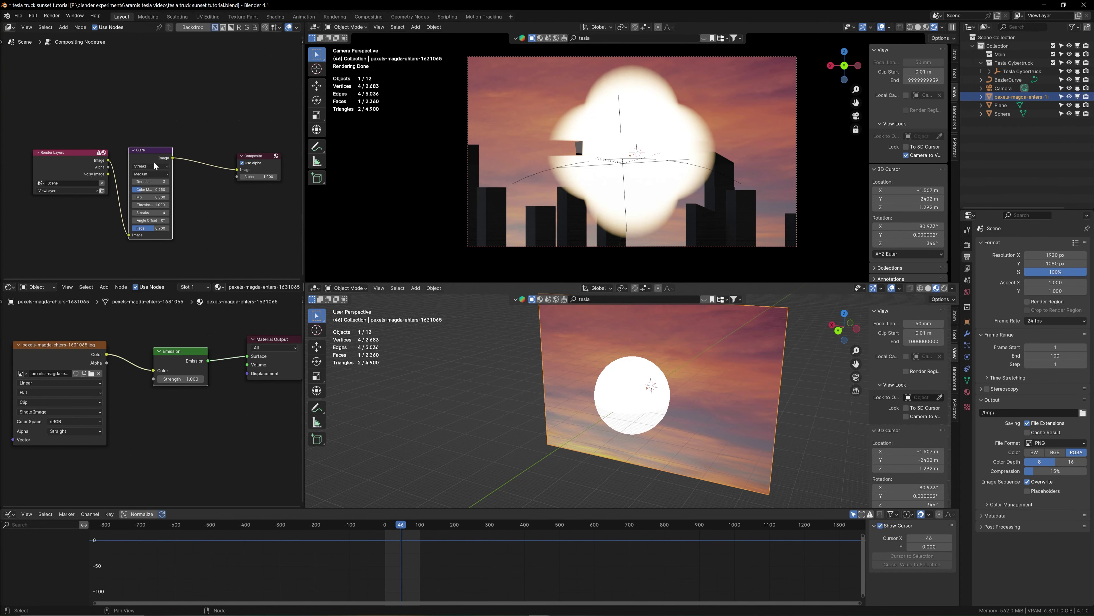
Switch the Glare node to Fog Glow with size 9, returning its mix to 0 after testing 1
left_click(148, 166)
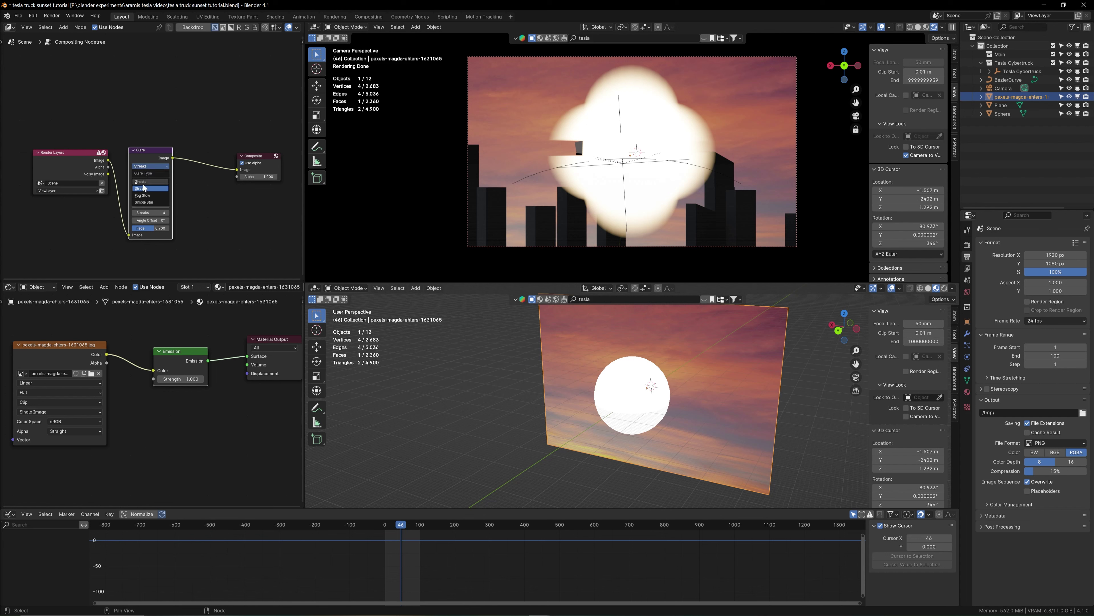
left_click(143, 195)
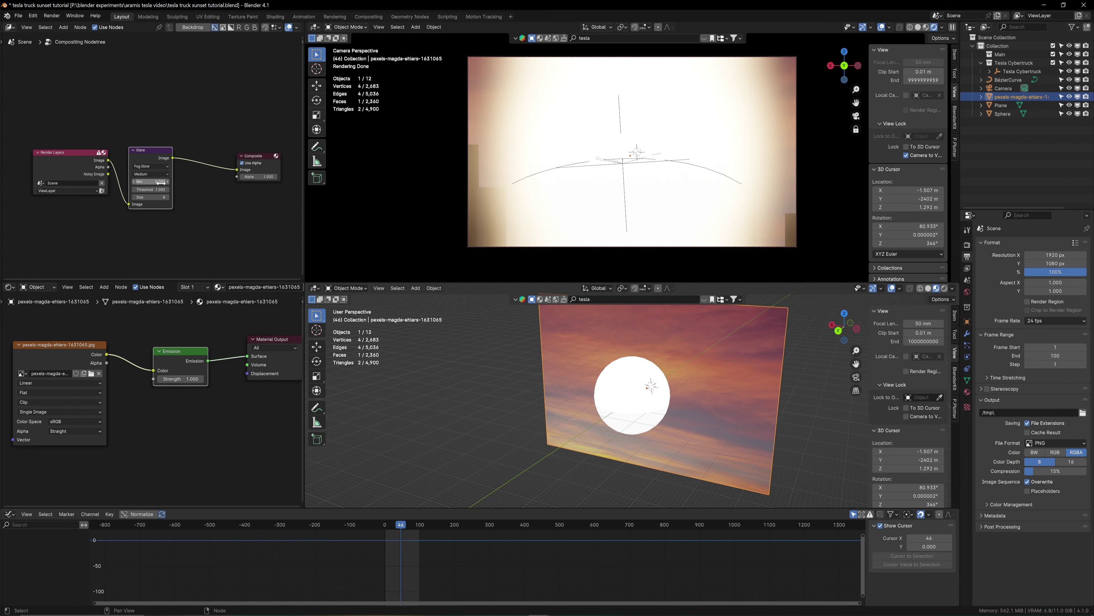
mouse_move(152, 181)
left_mouse_down()
mouse_move(129, 181)
mouse_move(152, 181)
left_mouse_up()
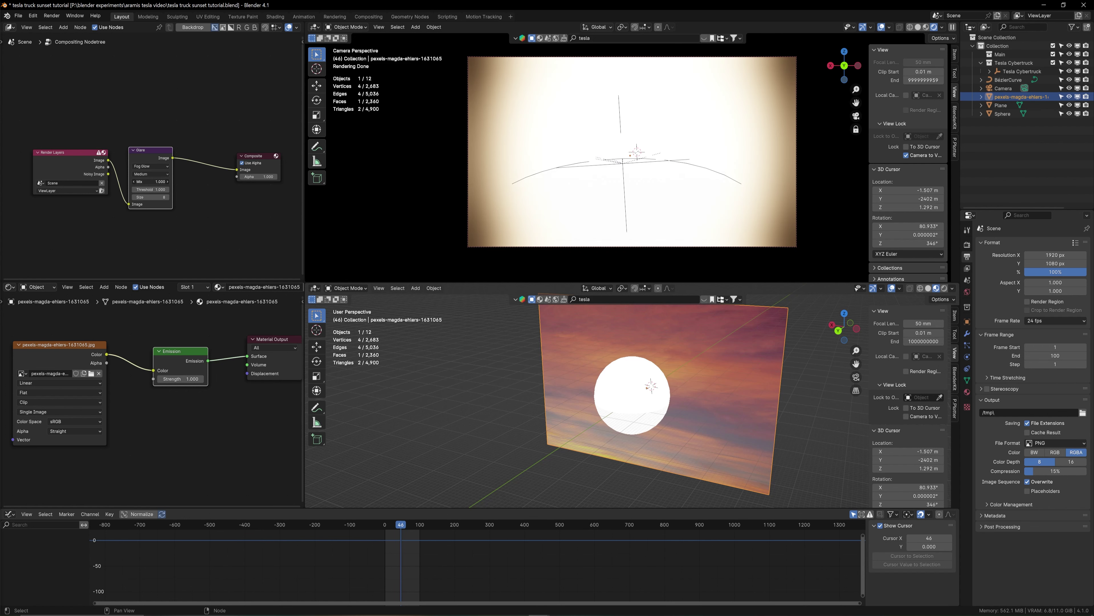
left_click_drag(153, 182, 141, 182)
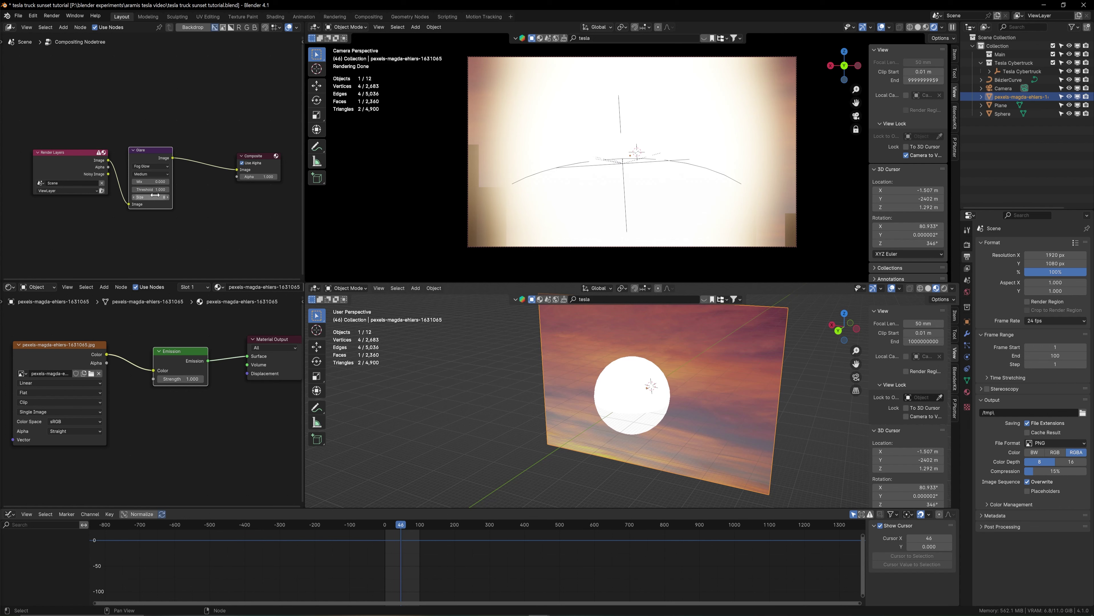
left_click(168, 197)
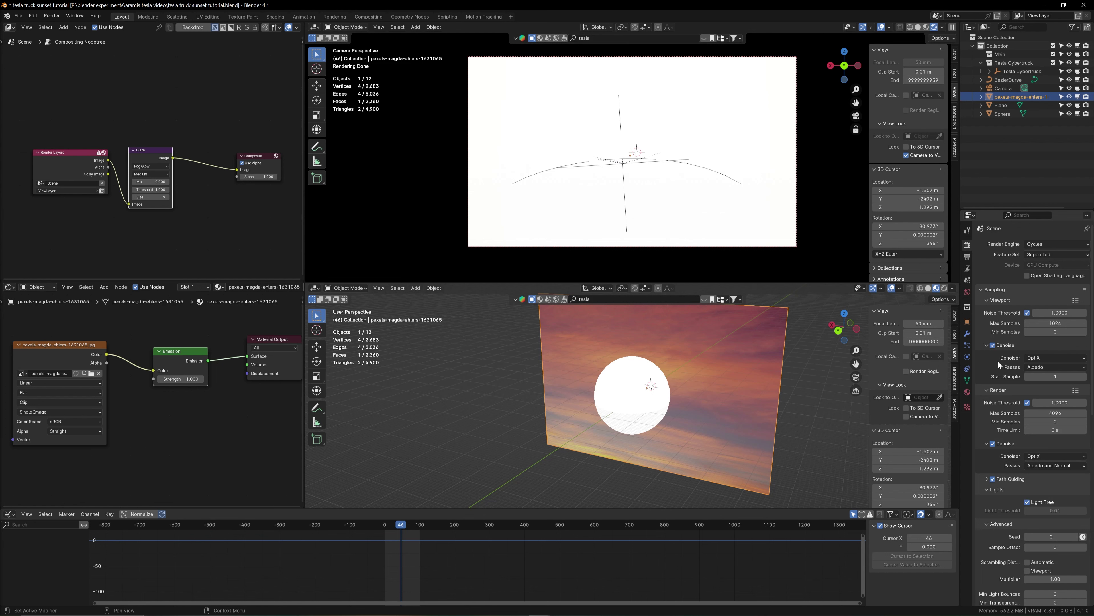
Set the color management exposure to -12 in the render settings
scroll(979, 397, "down", 15)
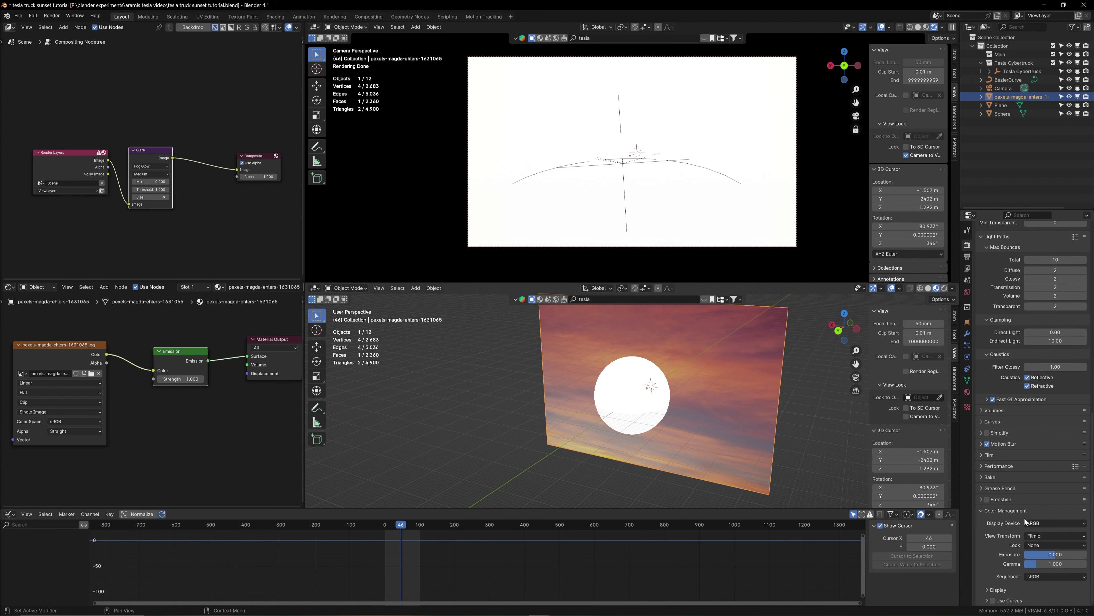
left_click_drag(1052, 554, 1025, 557)
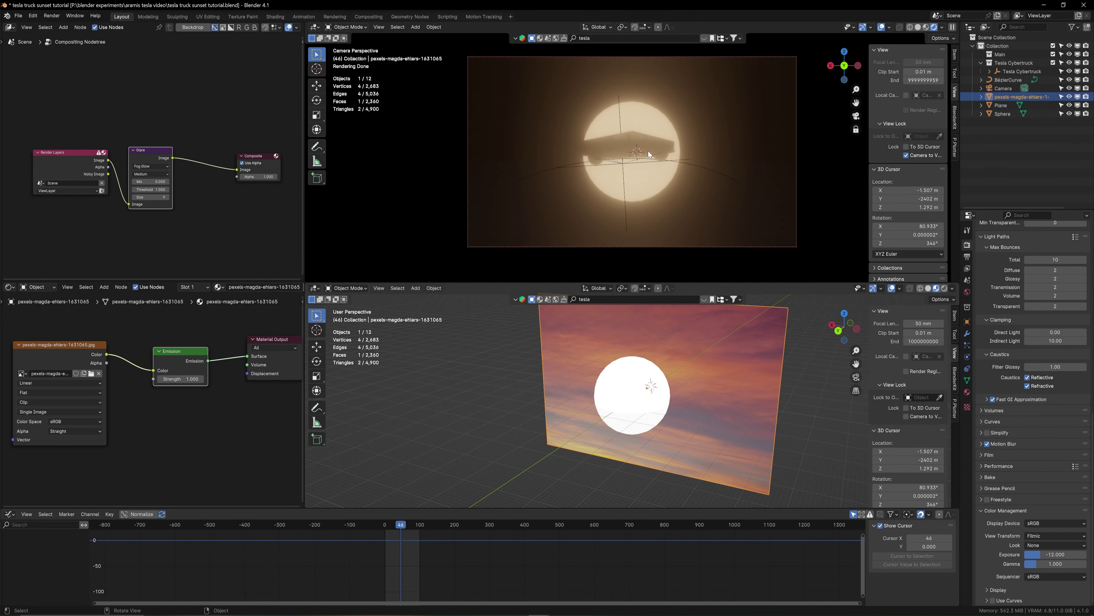
Insert a second Glare node between the Fog Glow node and the Composite node
left_click(204, 199)
key("shift+a")
type("g")
key("Return")
left_click(196, 135)
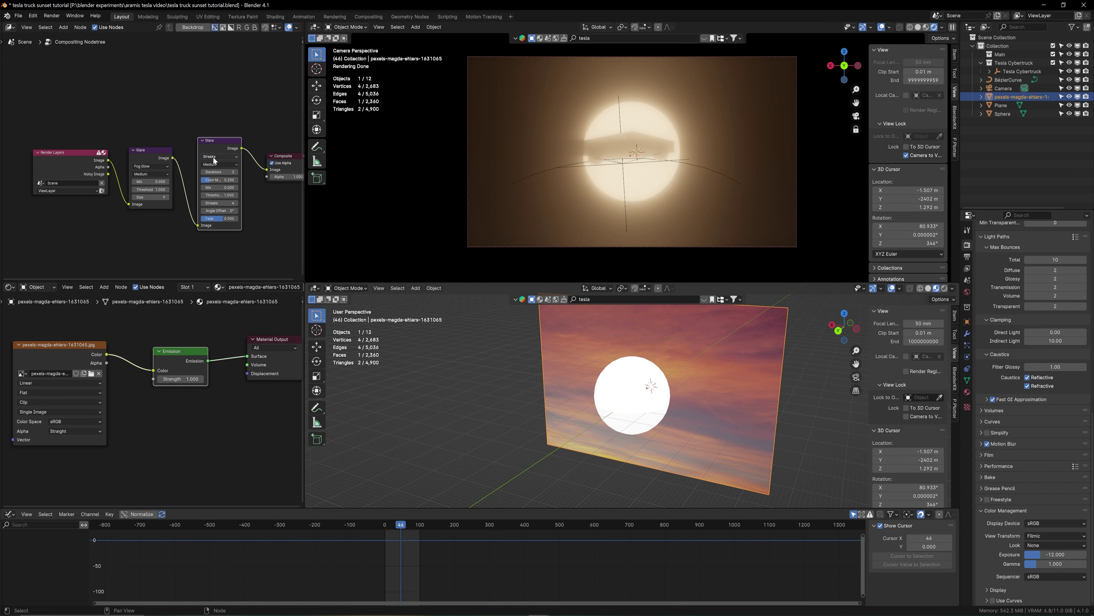
Set the Streaks glare to 4 iterations, mix -0.2 and fade 0.85
left_click(237, 172)
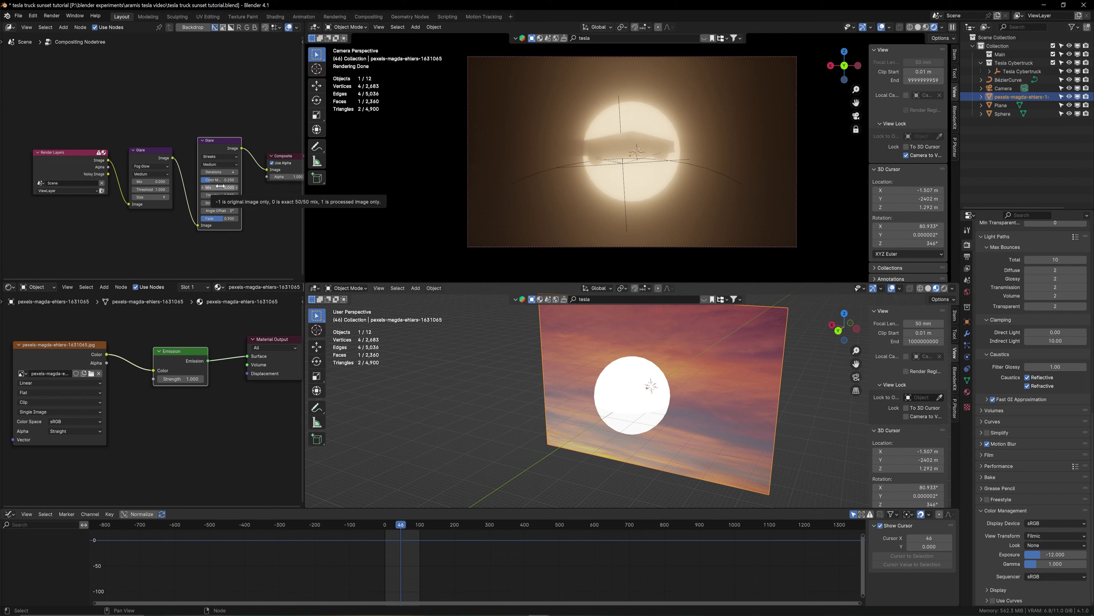
left_click(202, 188)
left_click(202, 188)
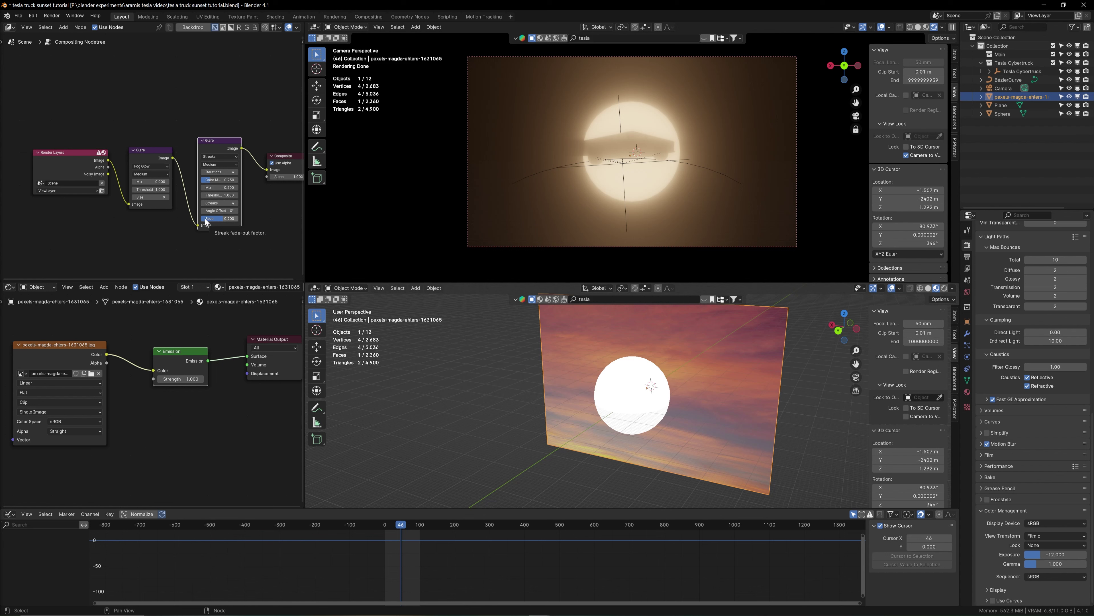
left_click(219, 217)
key("BackSpace")
type(".85")
key("Return")
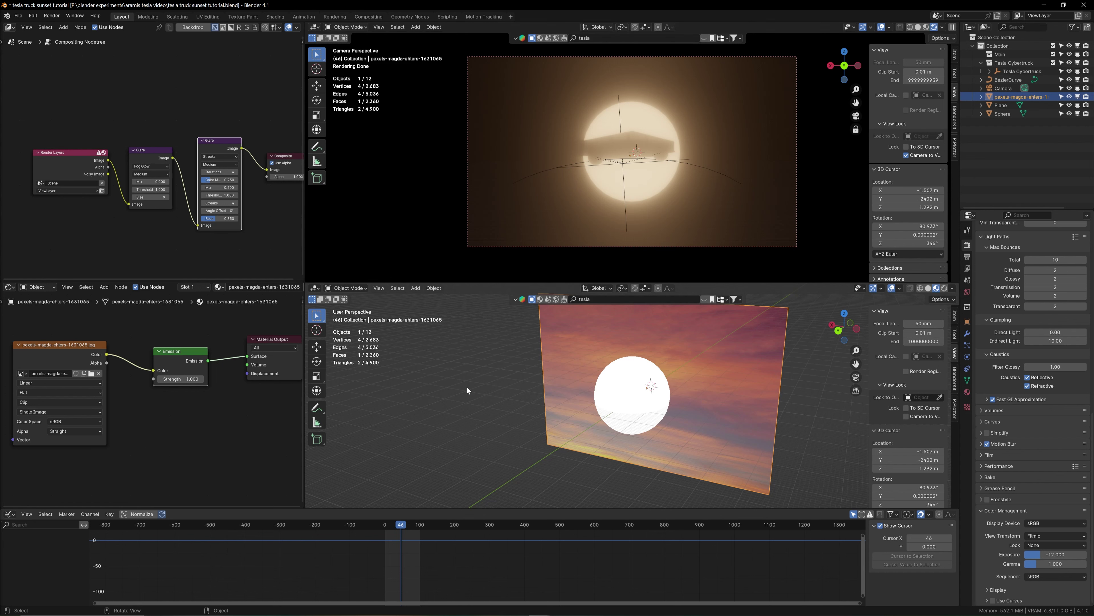
Raise the sky image plane's emission strength to about 70 and scrub the animation back to frame 0
left_click_drag(185, 379, 198, 379)
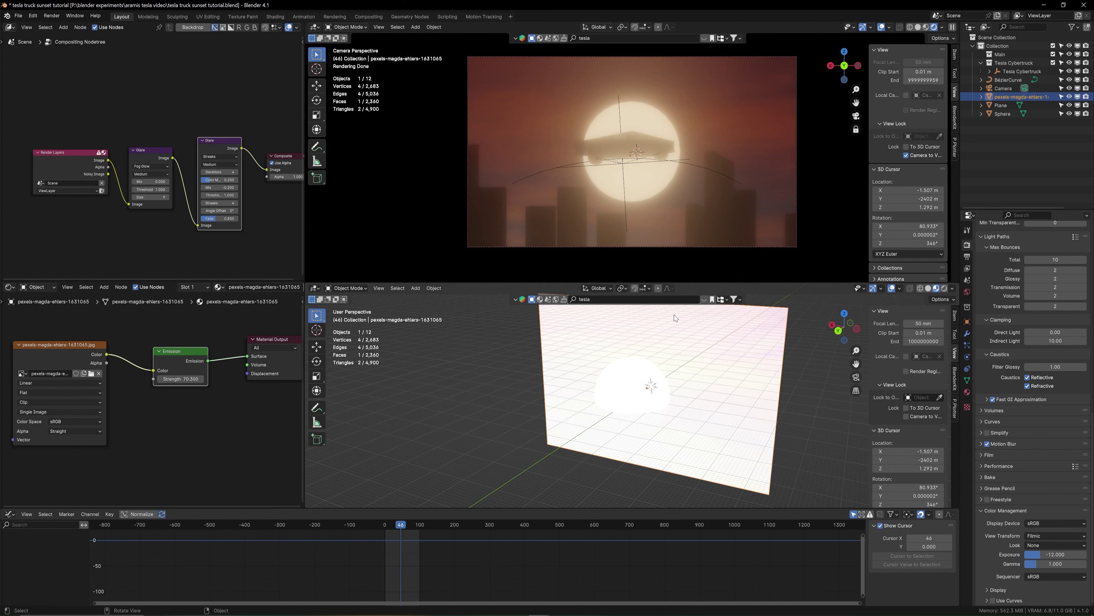
middle_click_drag(770, 359, 741, 360)
mouse_move(404, 522)
left_mouse_down()
mouse_move(386, 520)
mouse_move(418, 517)
mouse_move(387, 520)
left_mouse_up()
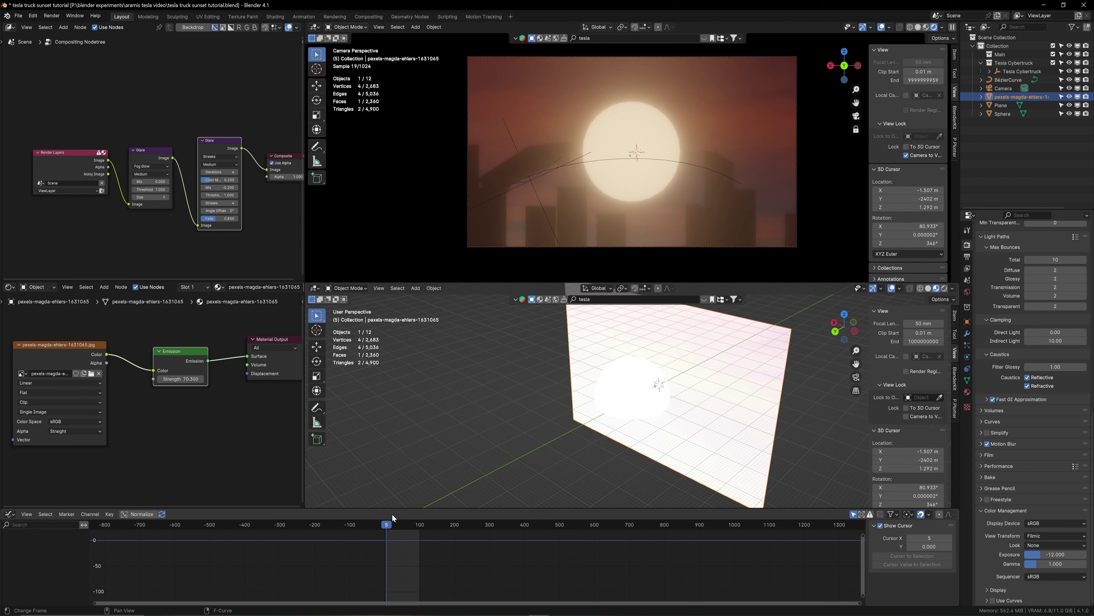
left_click_drag(390, 523, 394, 523)
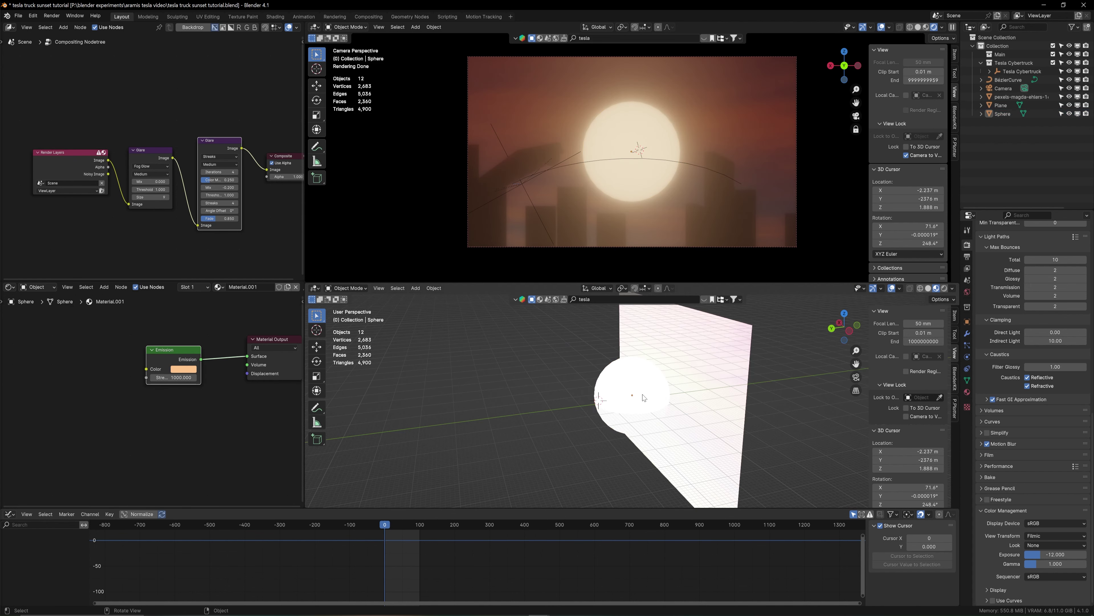
Duplicate the glowing sphere and move the copy about 30.4 m along the Y axis
left_click(644, 398)
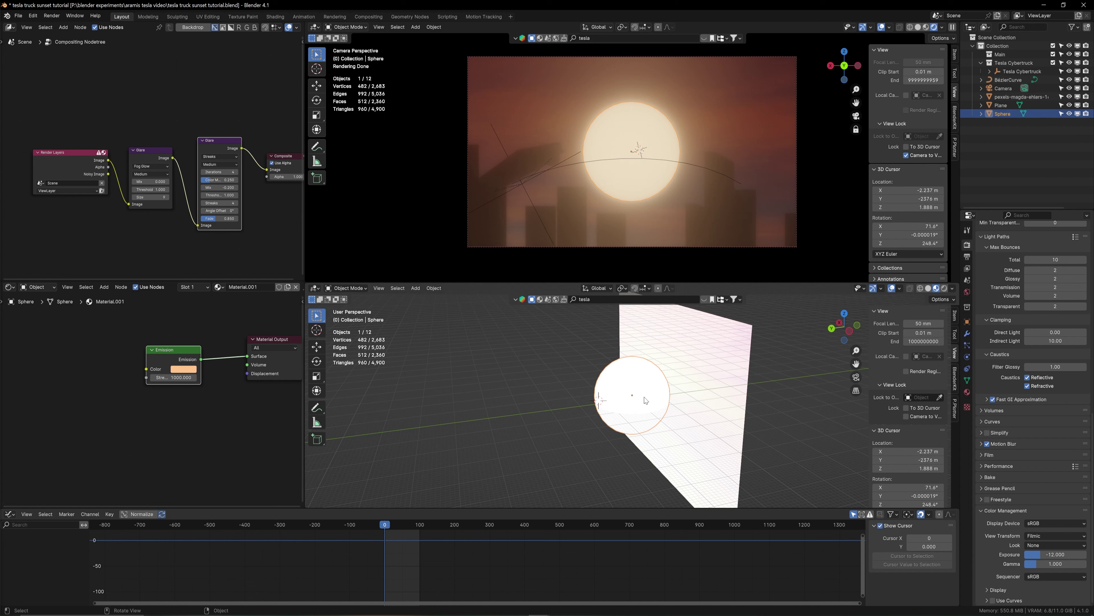
key("shift+d")
key("y")
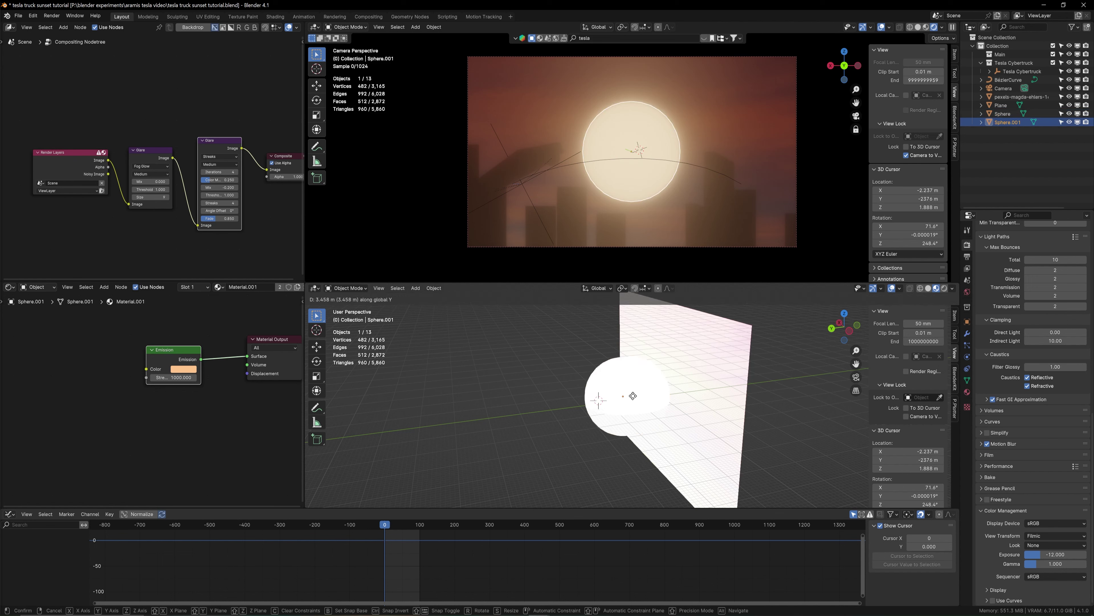
left_click(560, 405)
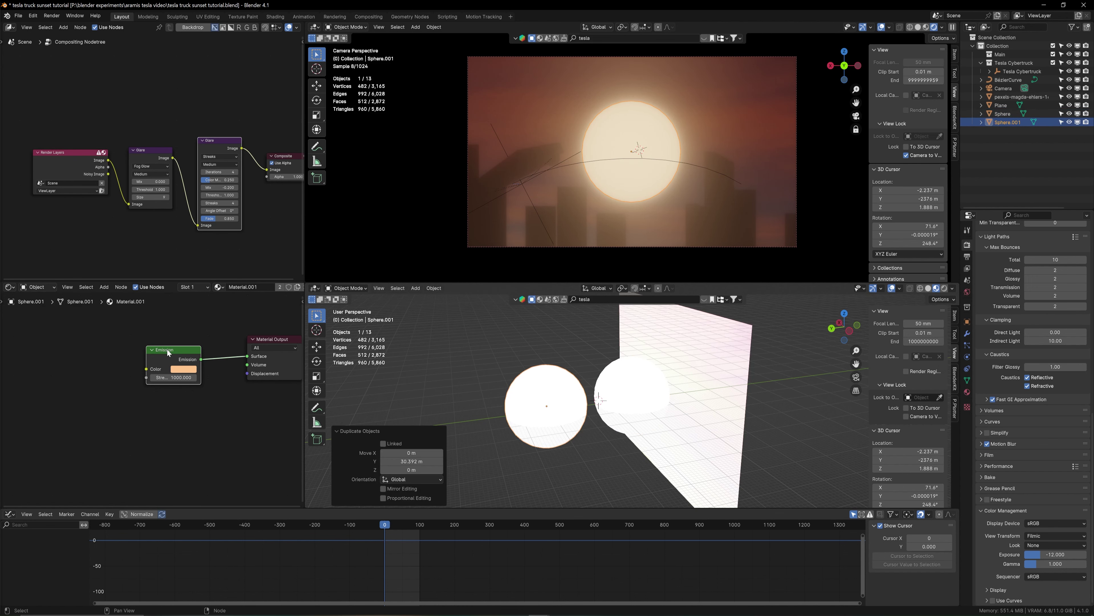
Give the duplicate sphere its own copy of the material, with the Emission node deleted and a Diffuse BSDF node added
left_click(280, 287)
key("x")
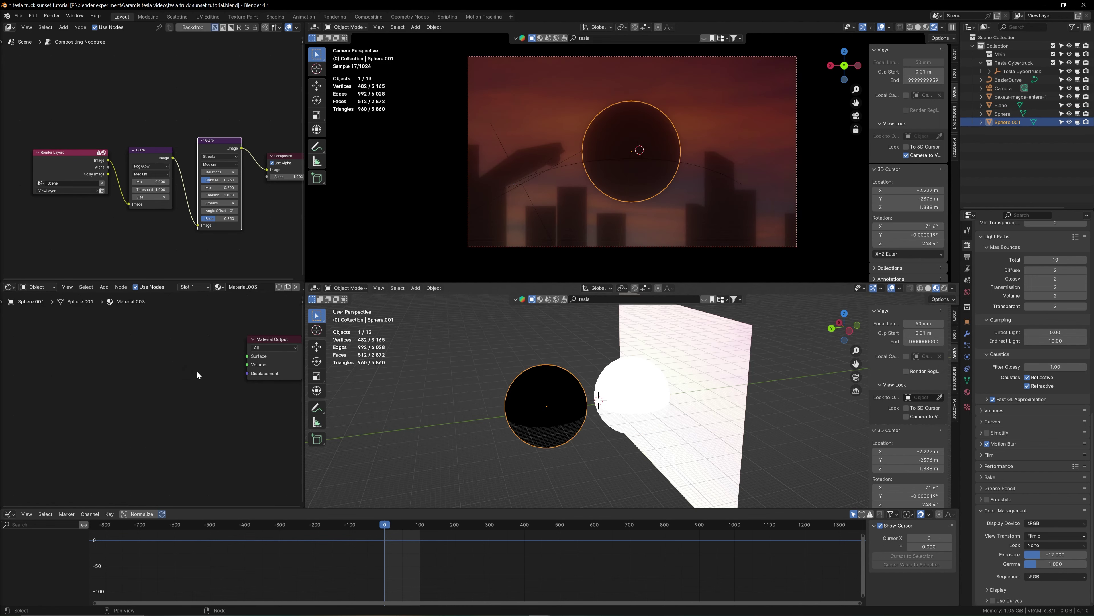
key("shift+a")
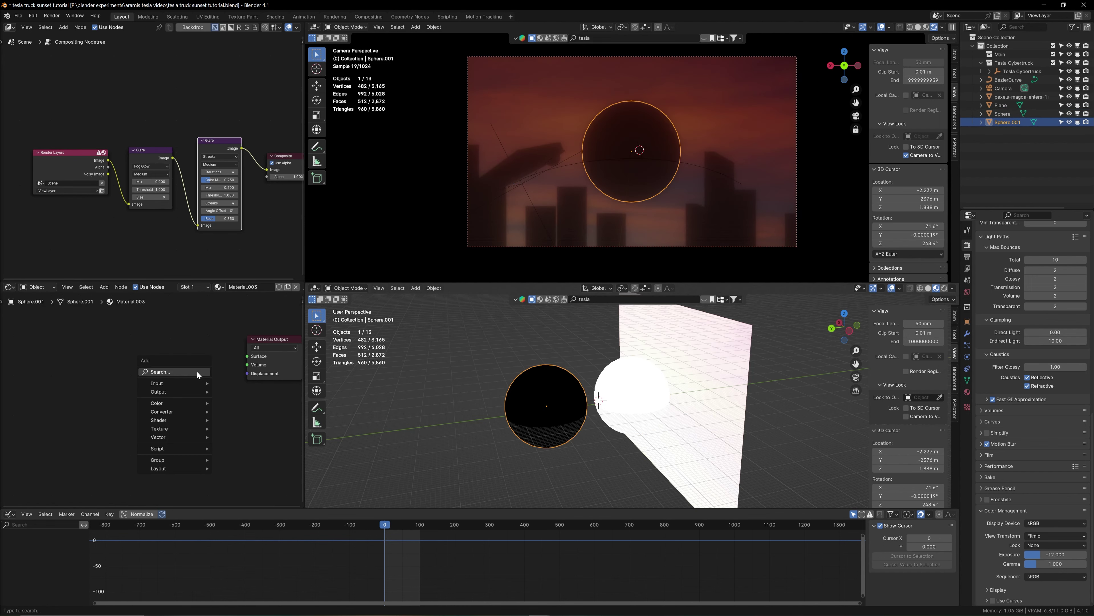
left_click(198, 371)
type("dify")
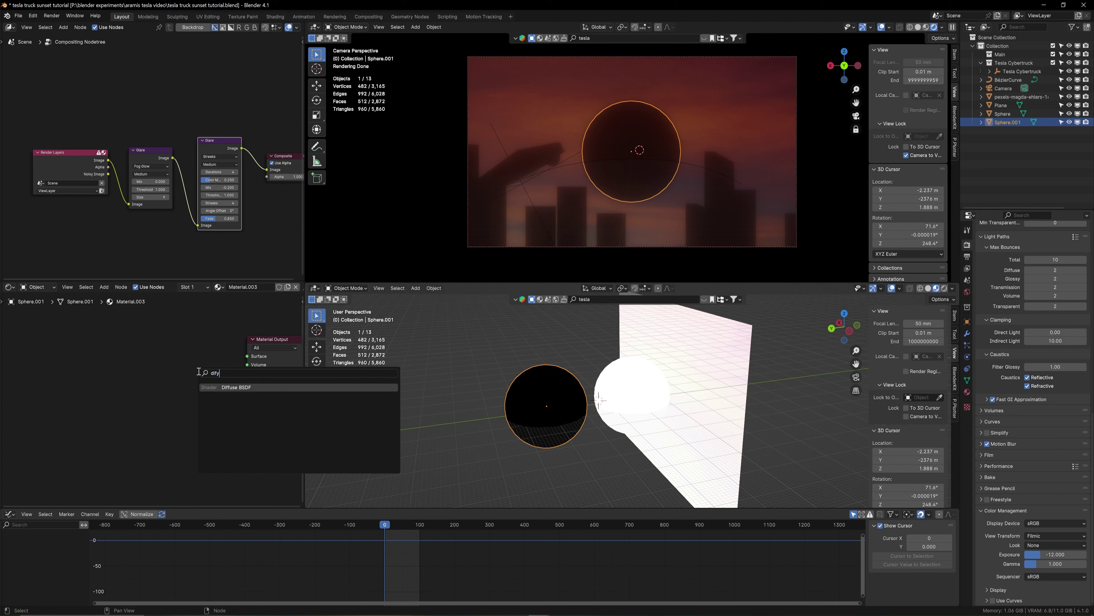
left_click(237, 387)
left_click(185, 354)
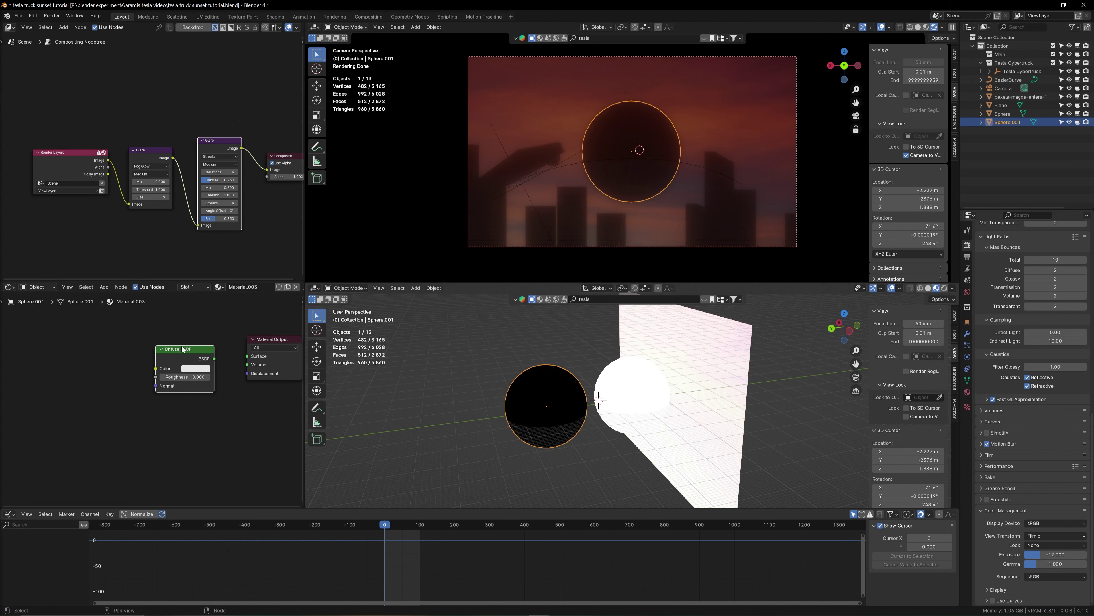
Connect the duplicate sphere's Diffuse BSDF to the Material Output surface and make its color nearly black
left_click_drag(214, 359, 248, 356)
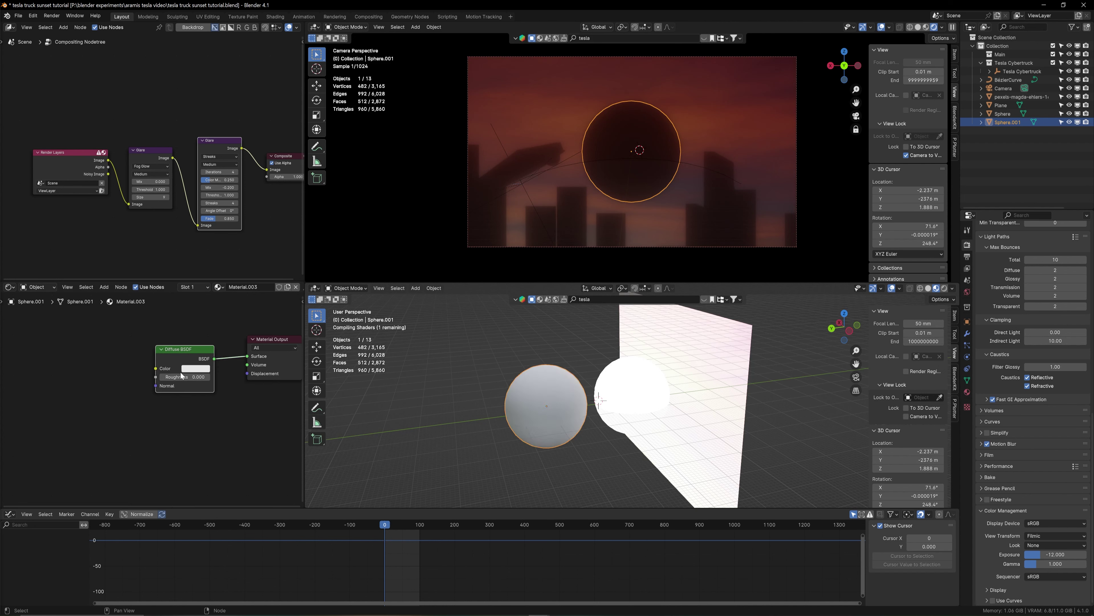
left_click(196, 368)
left_click_drag(262, 272, 260, 304)
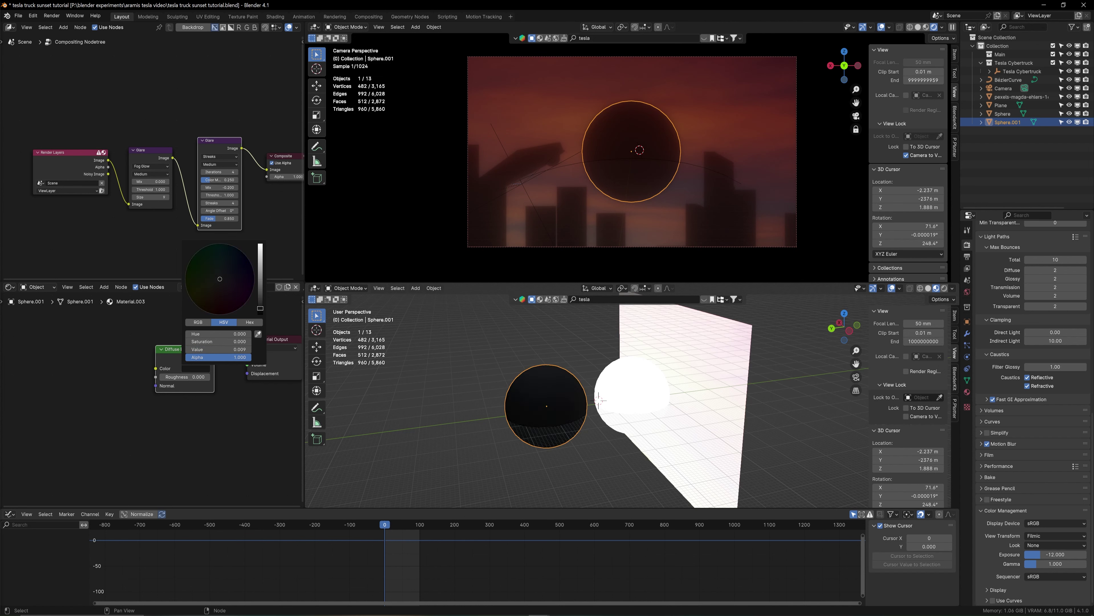
Scale the dark sphere to 0.94 and shift it along the X axis to leave a crescent of the glowing sphere uncovered
key("s")
left_click(585, 449)
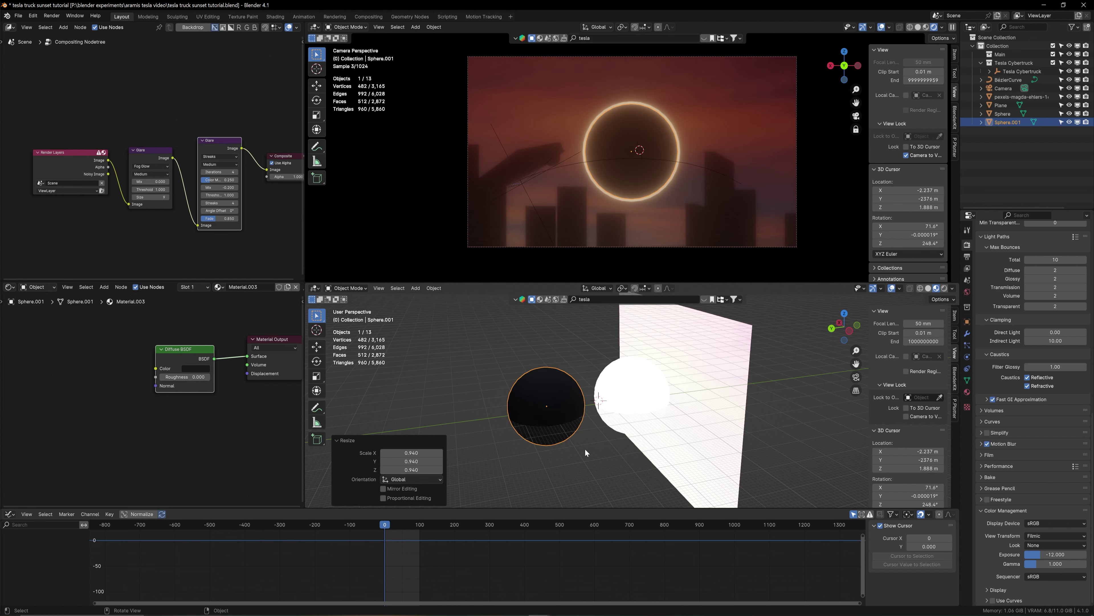
key("g")
key("x")
left_click(585, 414)
Deselect the dark sphere and reconnect the Streaks Glare node's image output to the Composite node
left_click(689, 165)
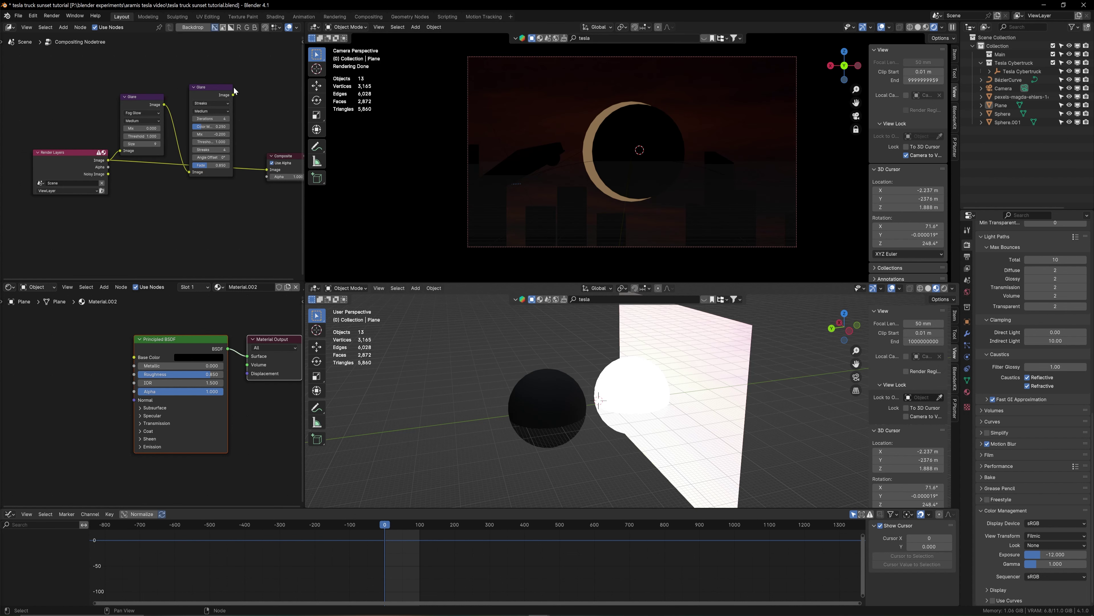
left_click_drag(233, 95, 273, 172)
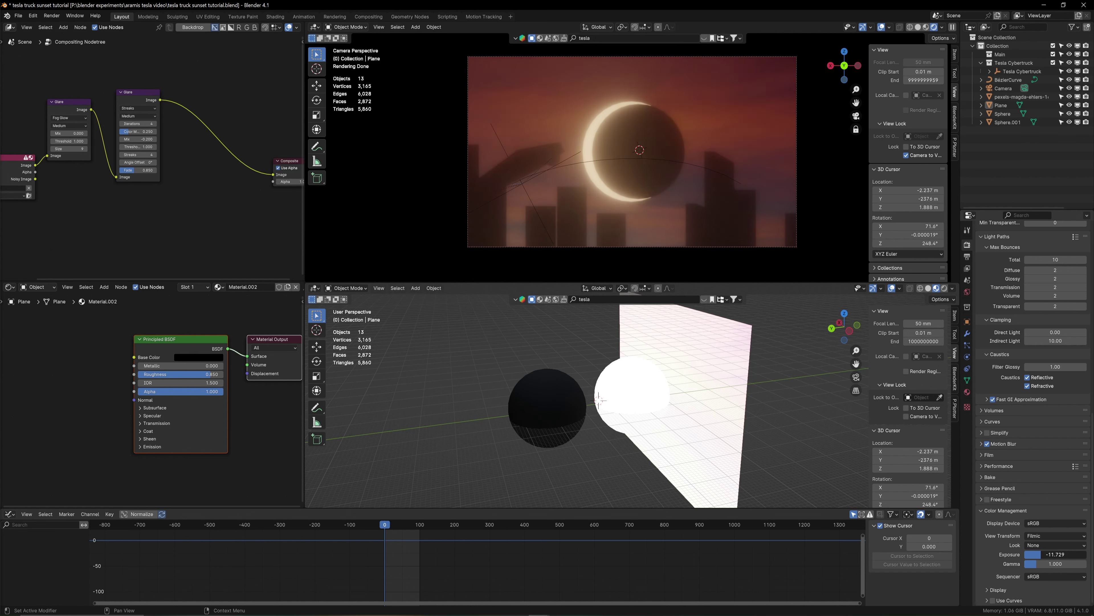
Raise the color management exposure to about -10.37 and set the look to High Contrast, keeping the Filmic view transform
left_click_drag(1056, 555, 1065, 554)
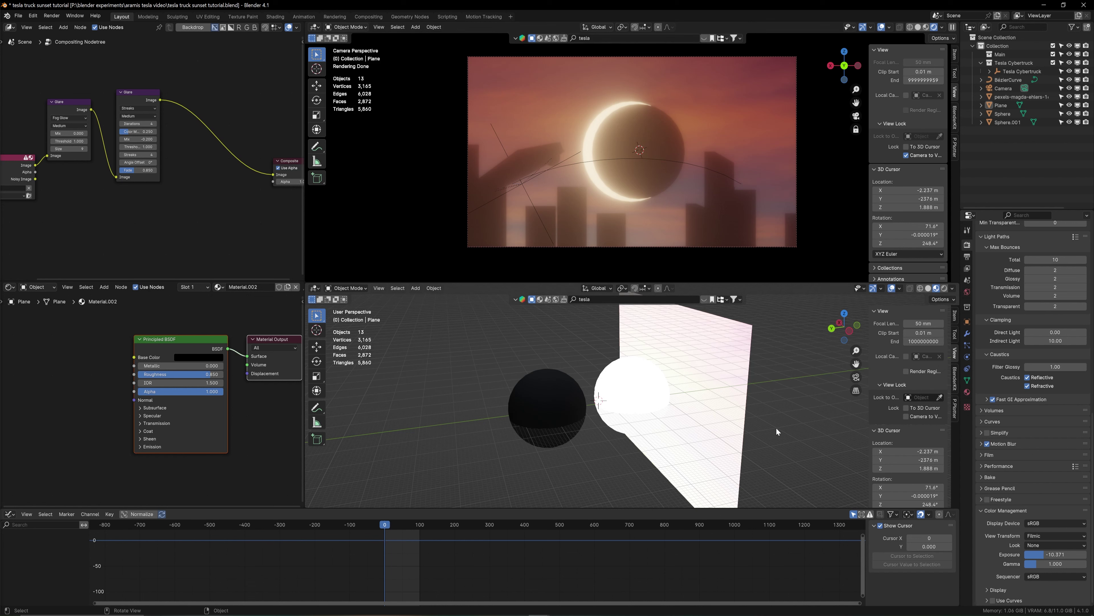
left_click(1045, 537)
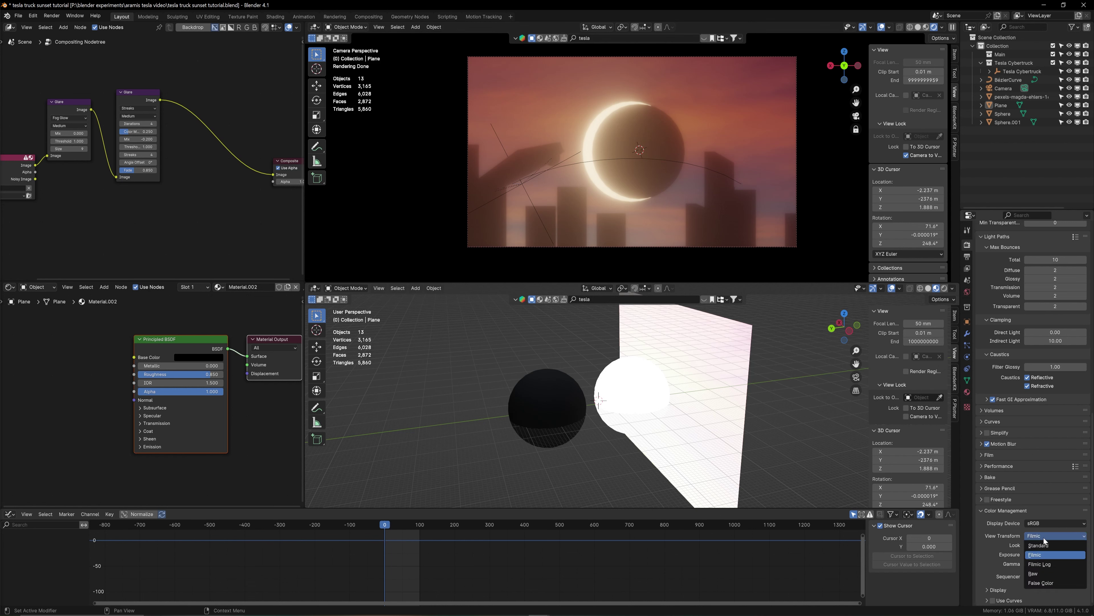
left_click(1038, 539)
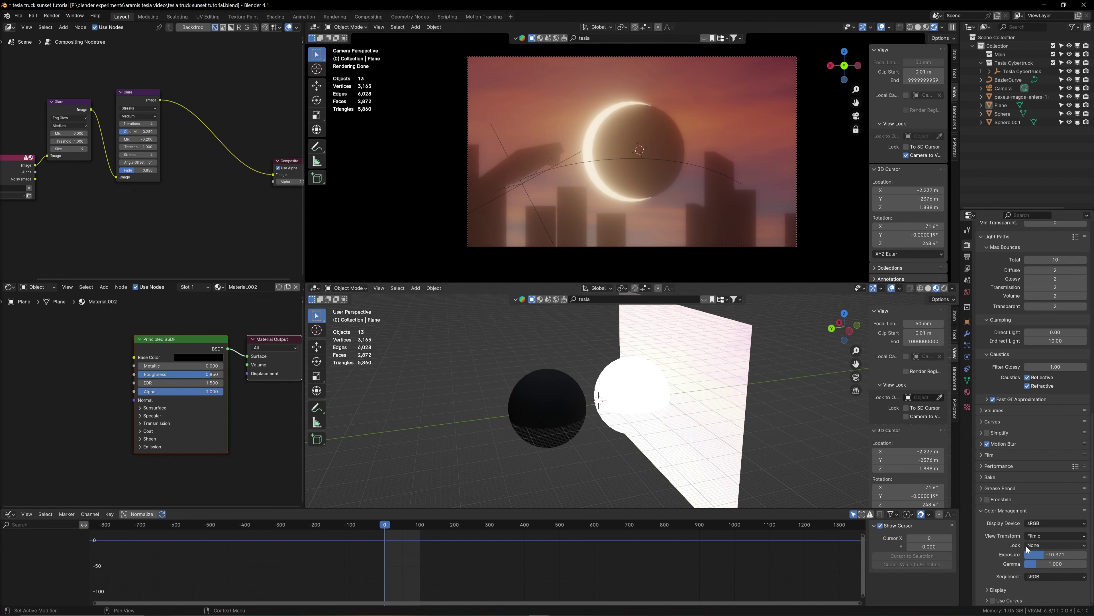
left_click(1026, 545)
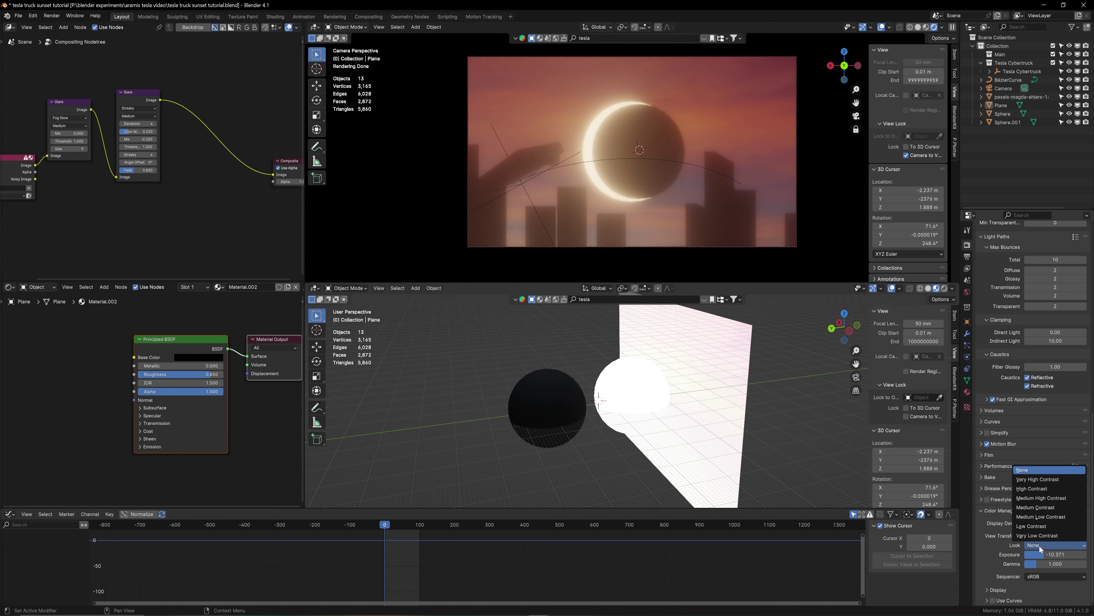
left_click(1029, 492)
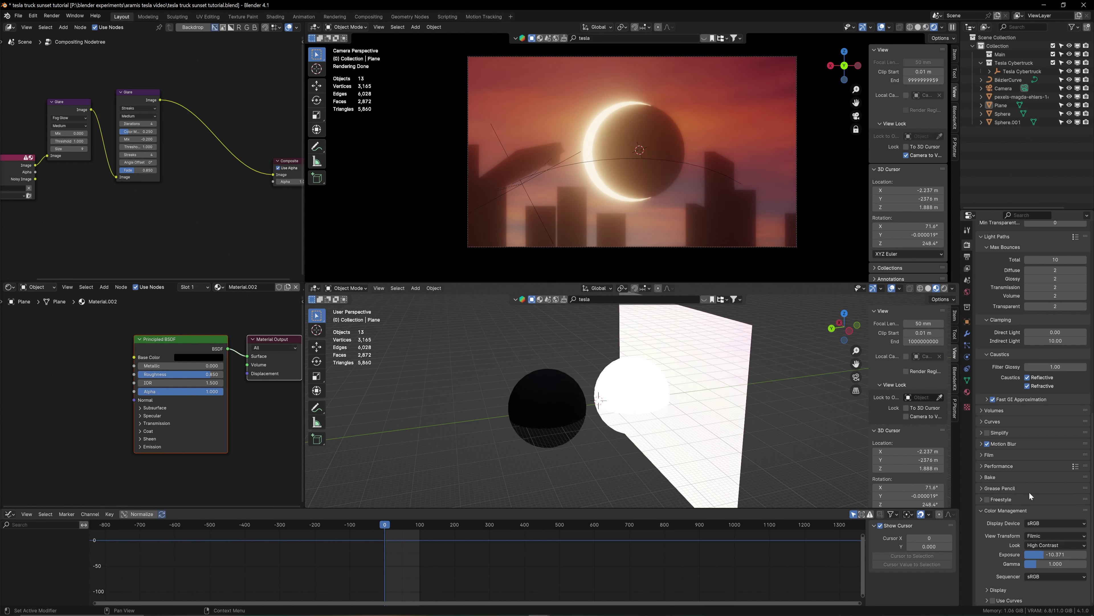
Open the scene's output settings
left_click(968, 258)
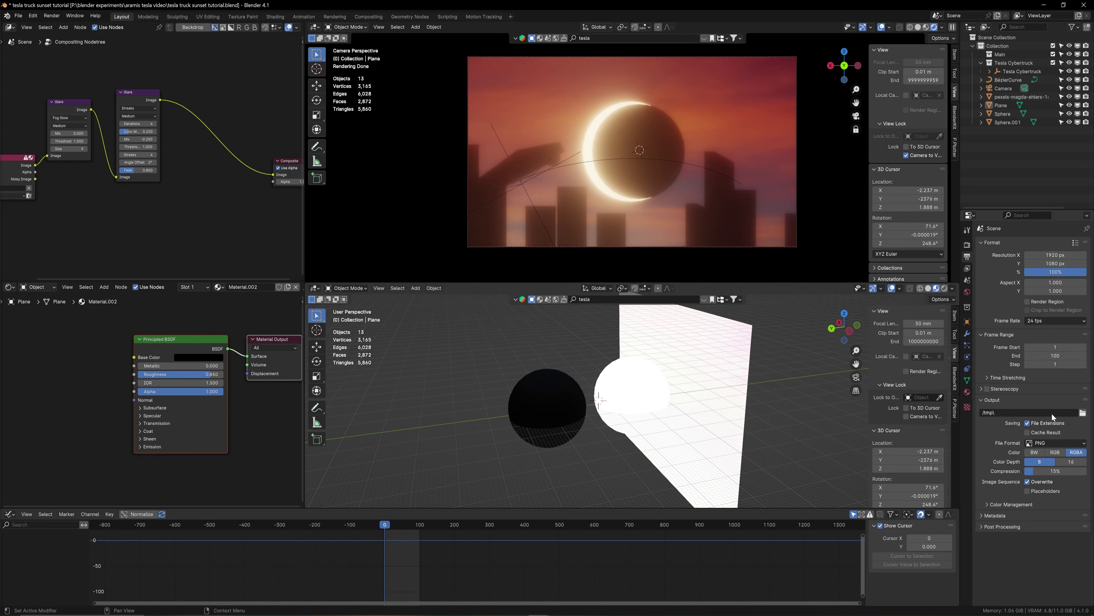